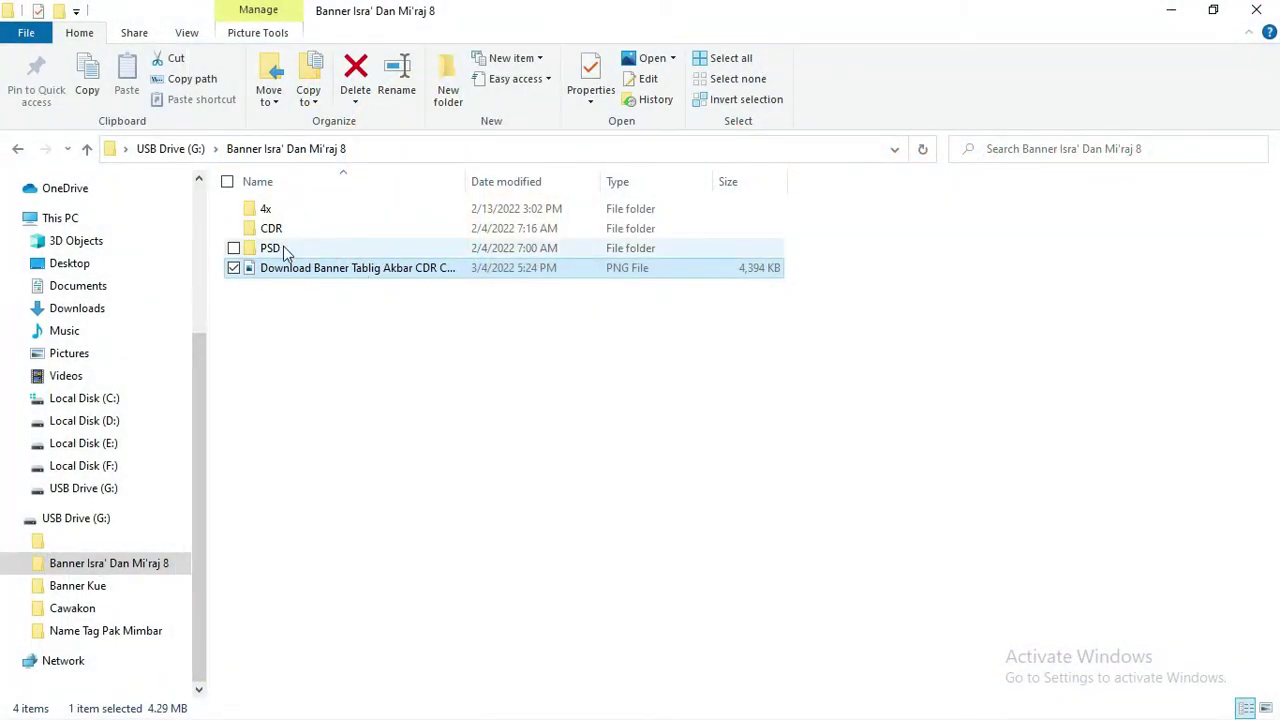
- Move the Download Banner Tablig Akbar PNG file into the 4x folder
{"action": "left_click_drag", "start_coordinate": [300, 271], "coordinate": [273, 209]}
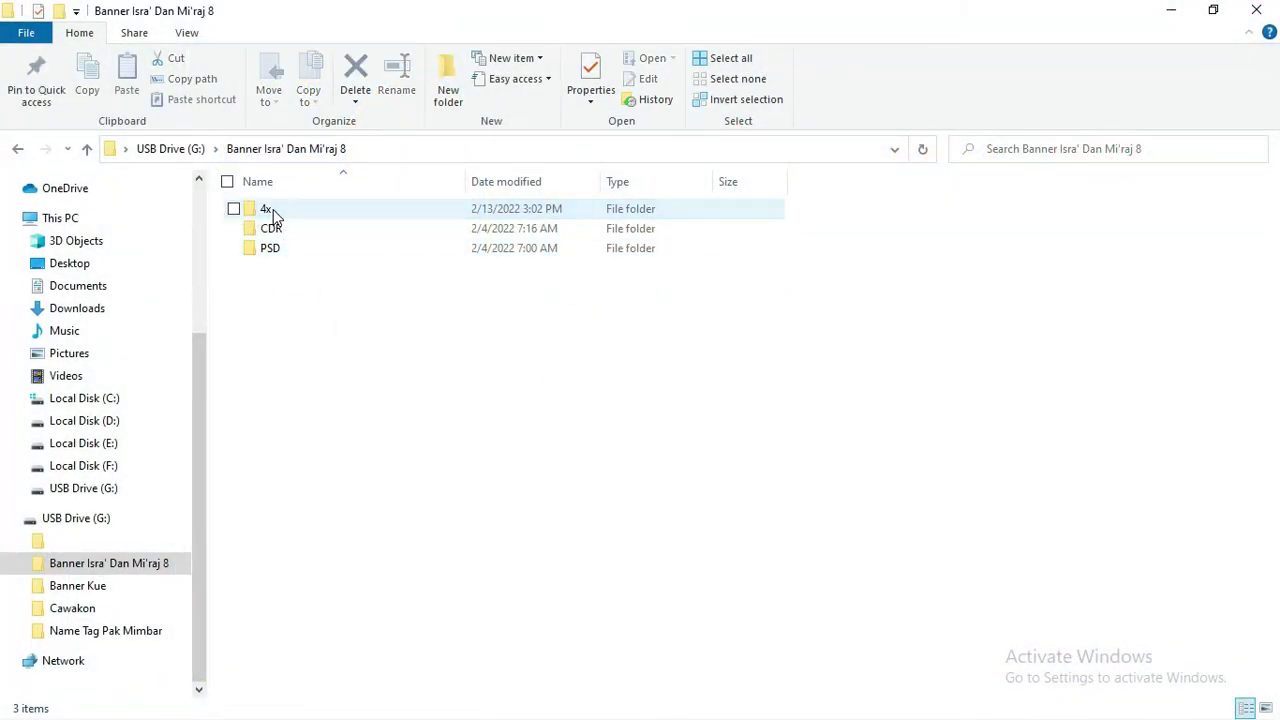
{"action": "double_click", "coordinate": [466, 181]}
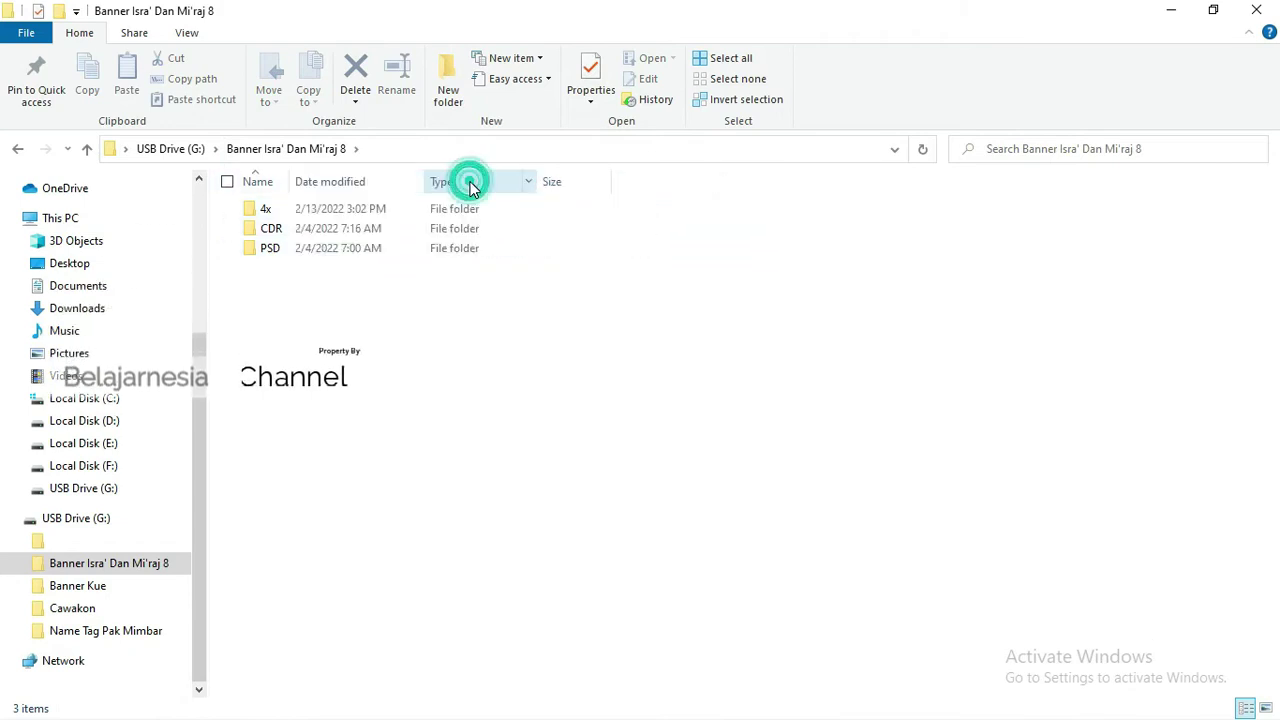
{"action": "left_click_drag", "start_coordinate": [291, 180], "coordinate": [466, 181]}
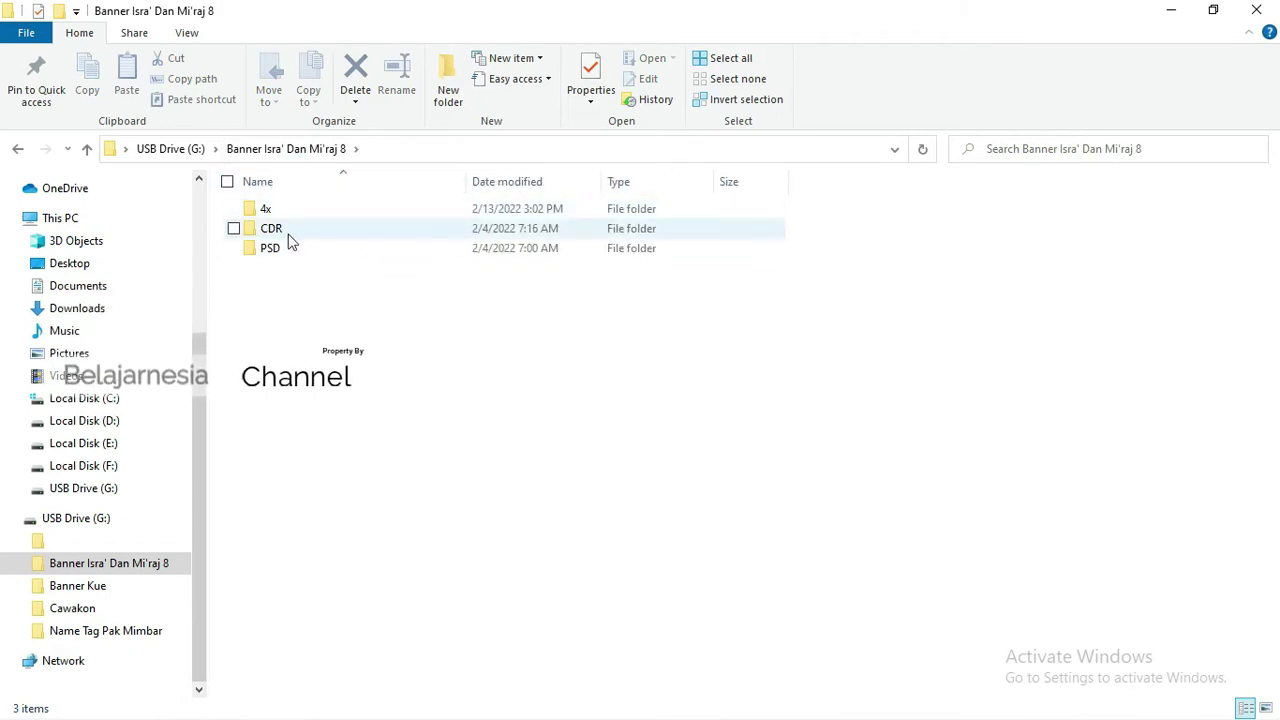
- Open the file Banner Isra' Dan Mi'raj 8 CDR from the CDR folder in CorelDRAW
{"action": "double_click", "coordinate": [278, 240]}
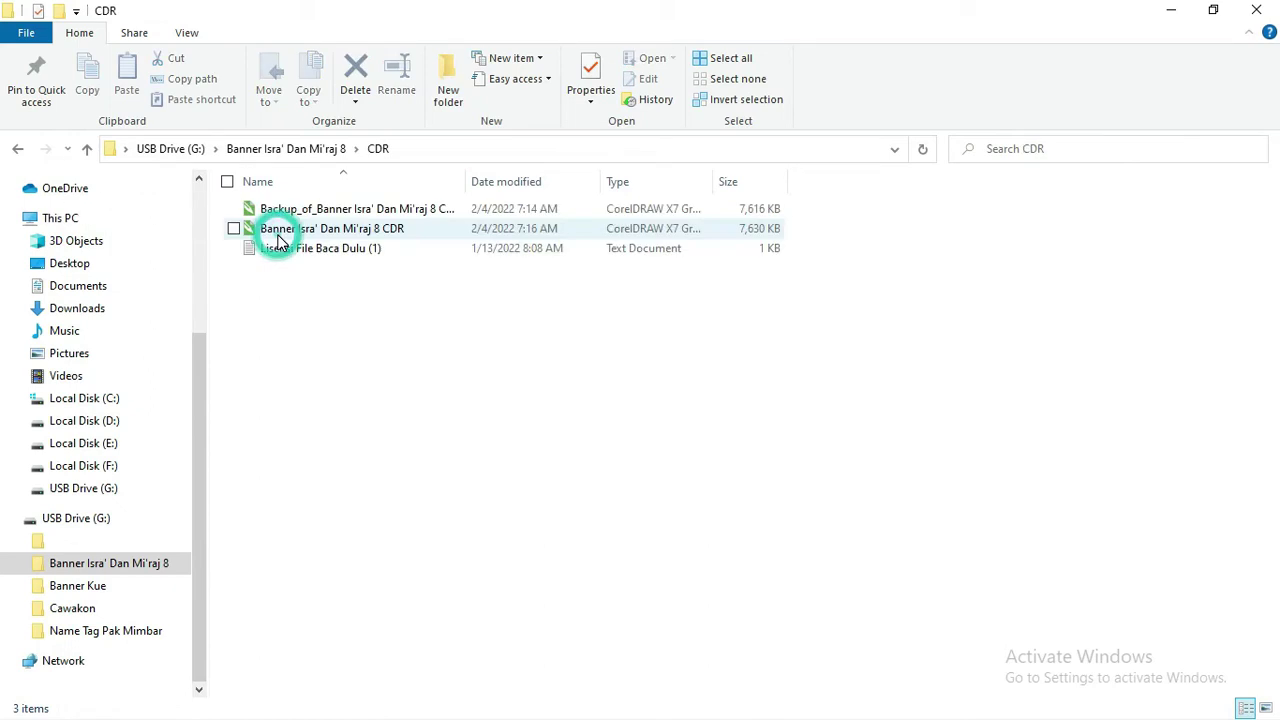
{"action": "left_click", "coordinate": [363, 231]}
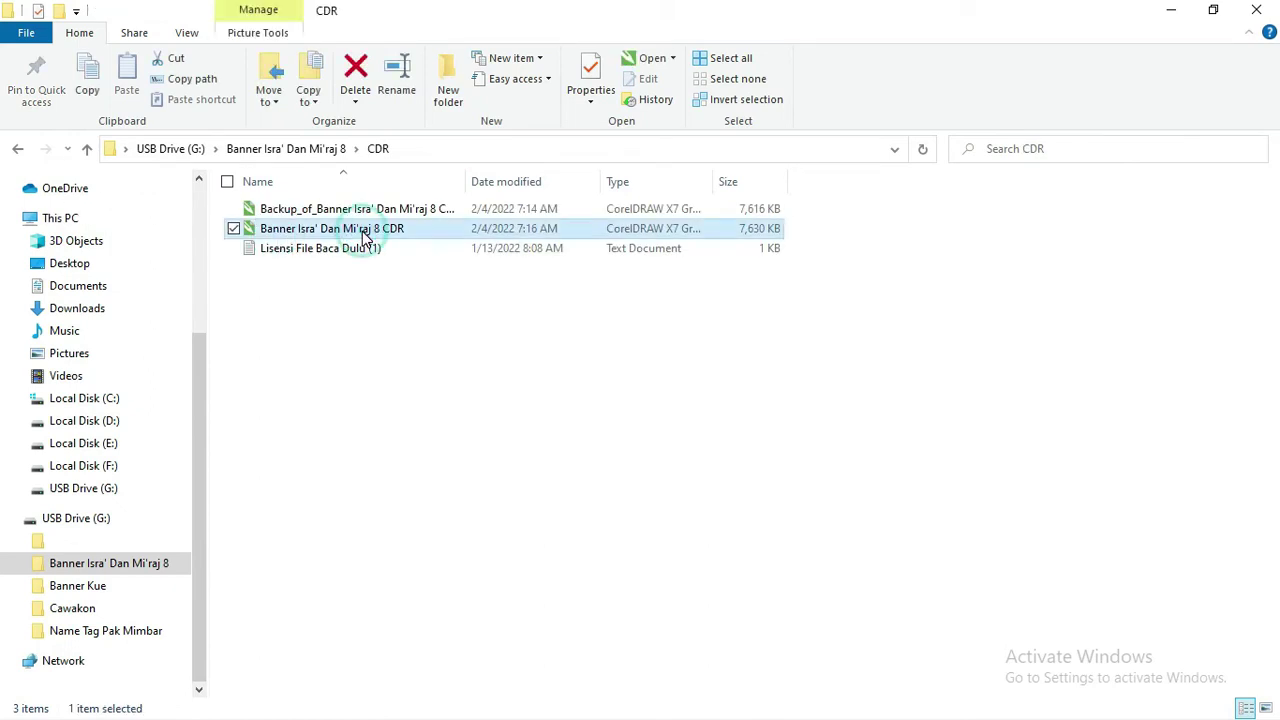
{"action": "right_click", "coordinate": [362, 231]}
{"action": "left_click", "coordinate": [390, 252]}
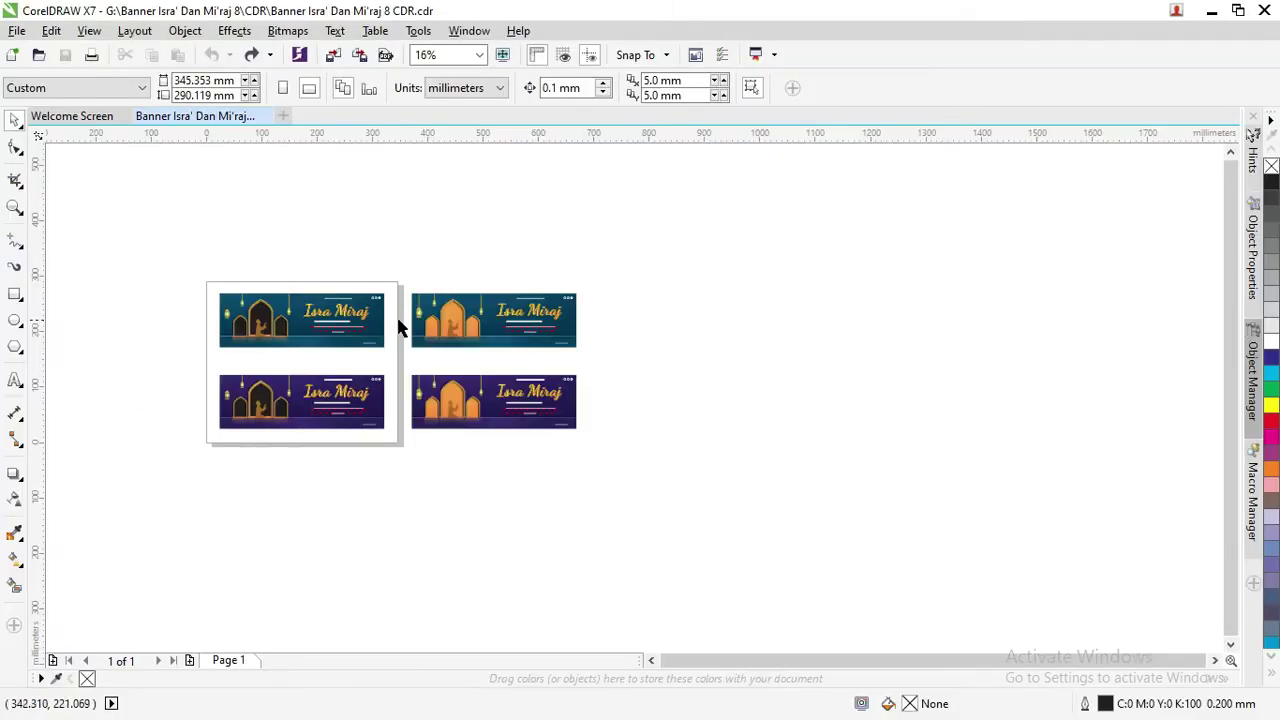
- Switch back to File Explorer and open Banner Isra' Dan Mi'raj 8-01.psd and 8-02-01.psd from the PSD folder in Photoshop
{"action": "key", "text": "alt+Tab"}
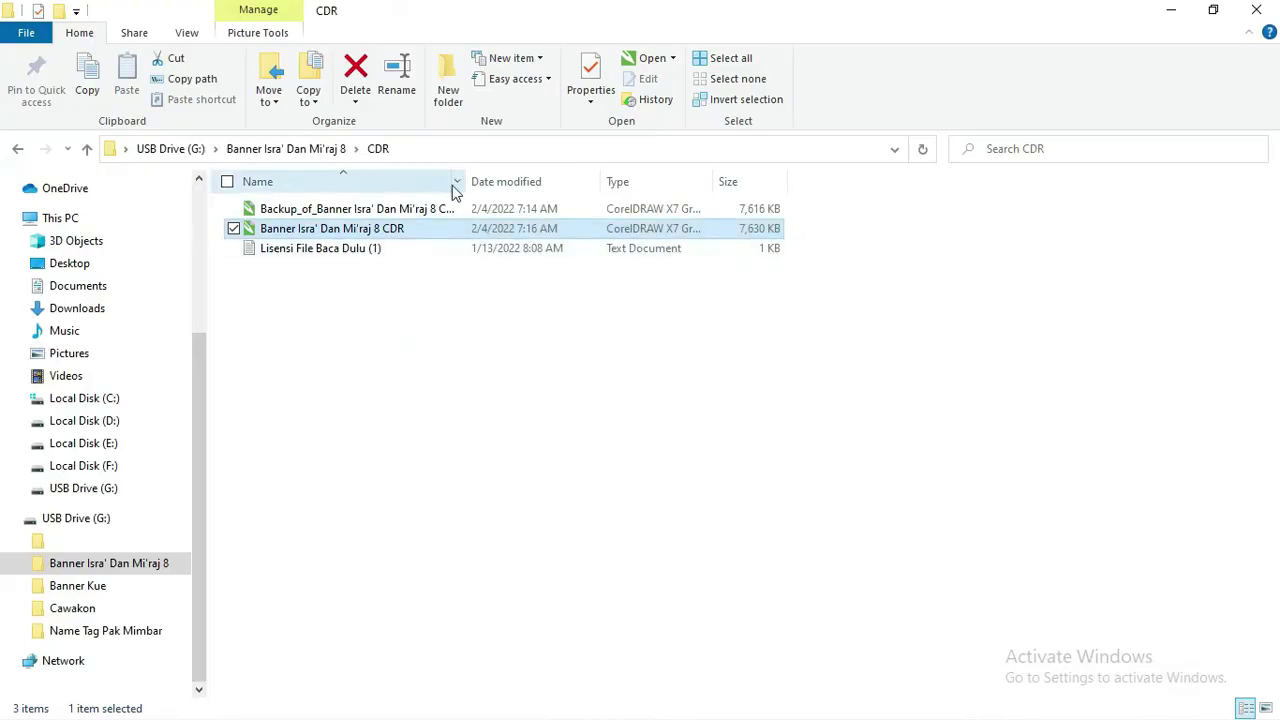
{"action": "left_click", "coordinate": [330, 152]}
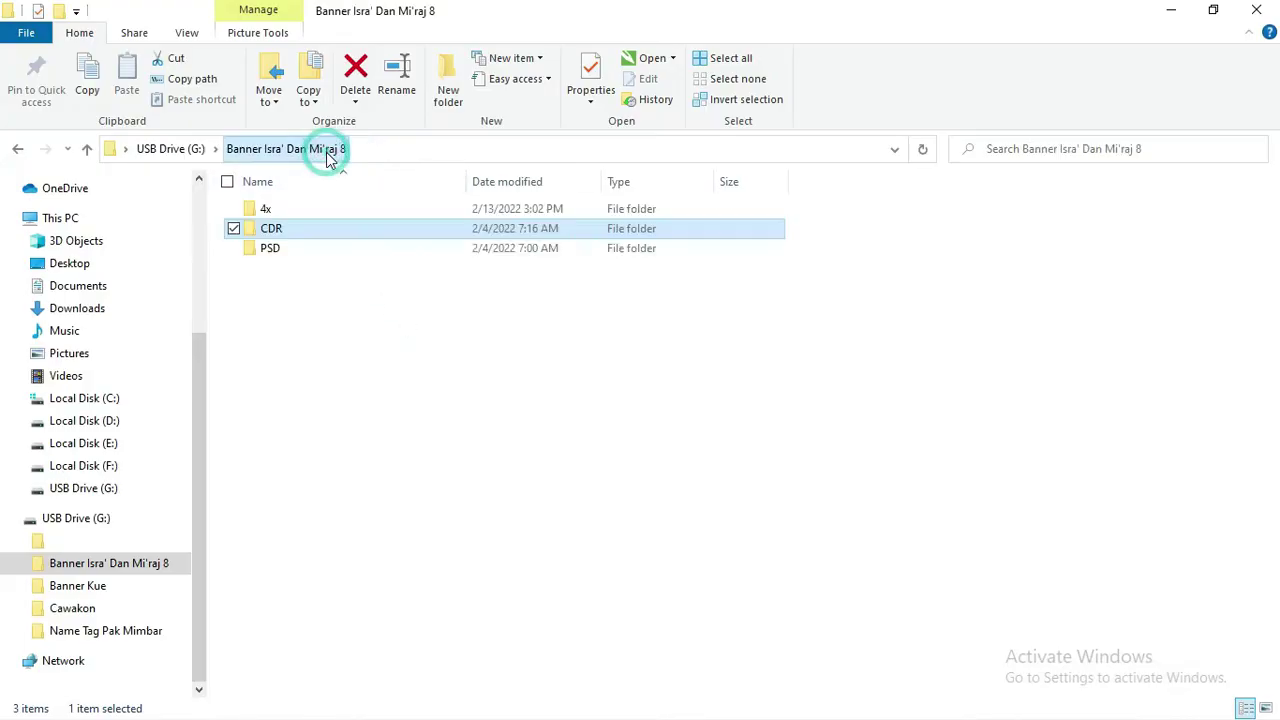
{"action": "double_click", "coordinate": [277, 249]}
{"action": "left_click", "coordinate": [290, 212]}
{"action": "left_click", "coordinate": [287, 229], "text": "ctrl"}
{"action": "right_click", "coordinate": [291, 240]}
{"action": "left_click", "coordinate": [334, 248]}
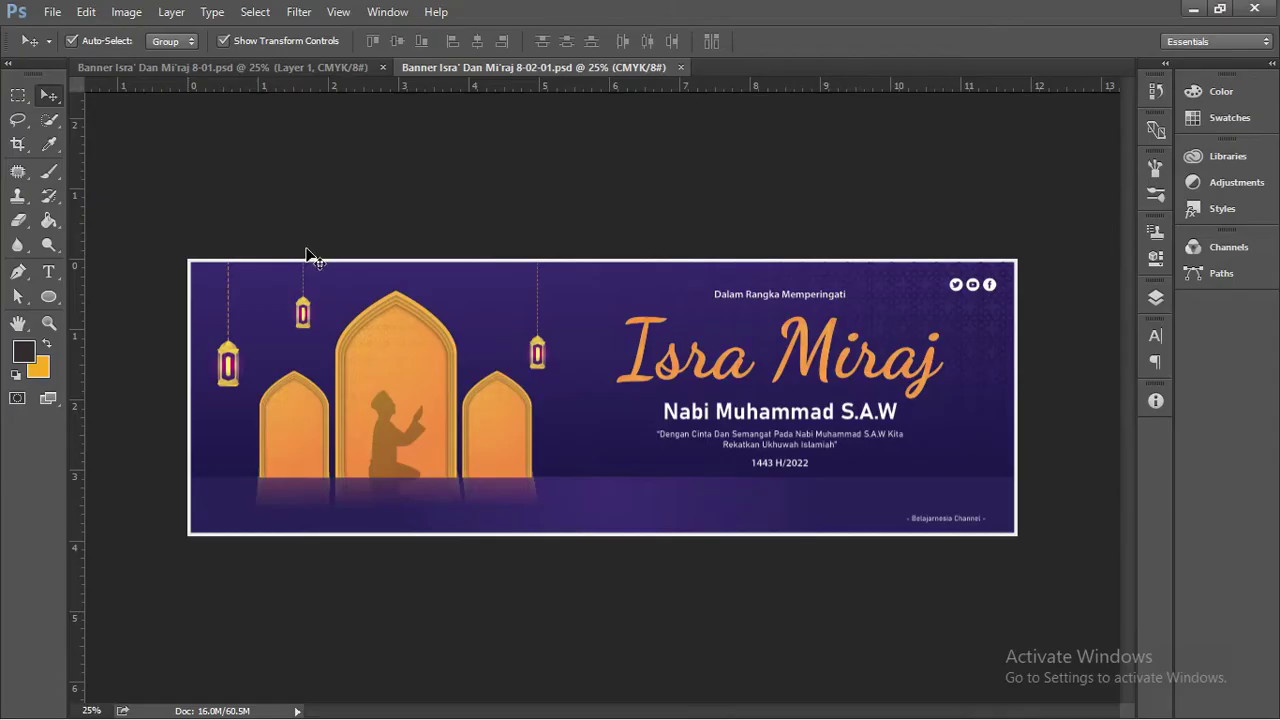
- Compare the teal 8-01 banner with the purple 8-02-01 banner by viewing the two documents alternately
{"action": "key", "text": "ctrl+Tab"}
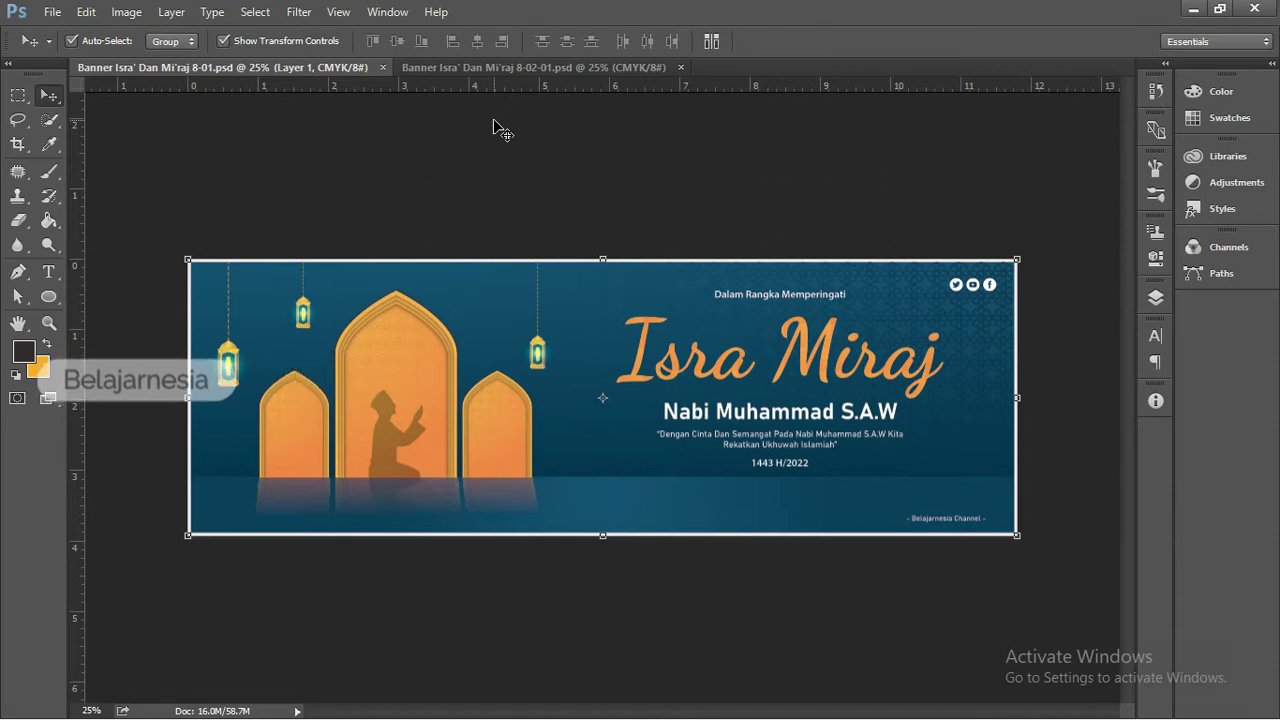
{"action": "left_click", "coordinate": [490, 150]}
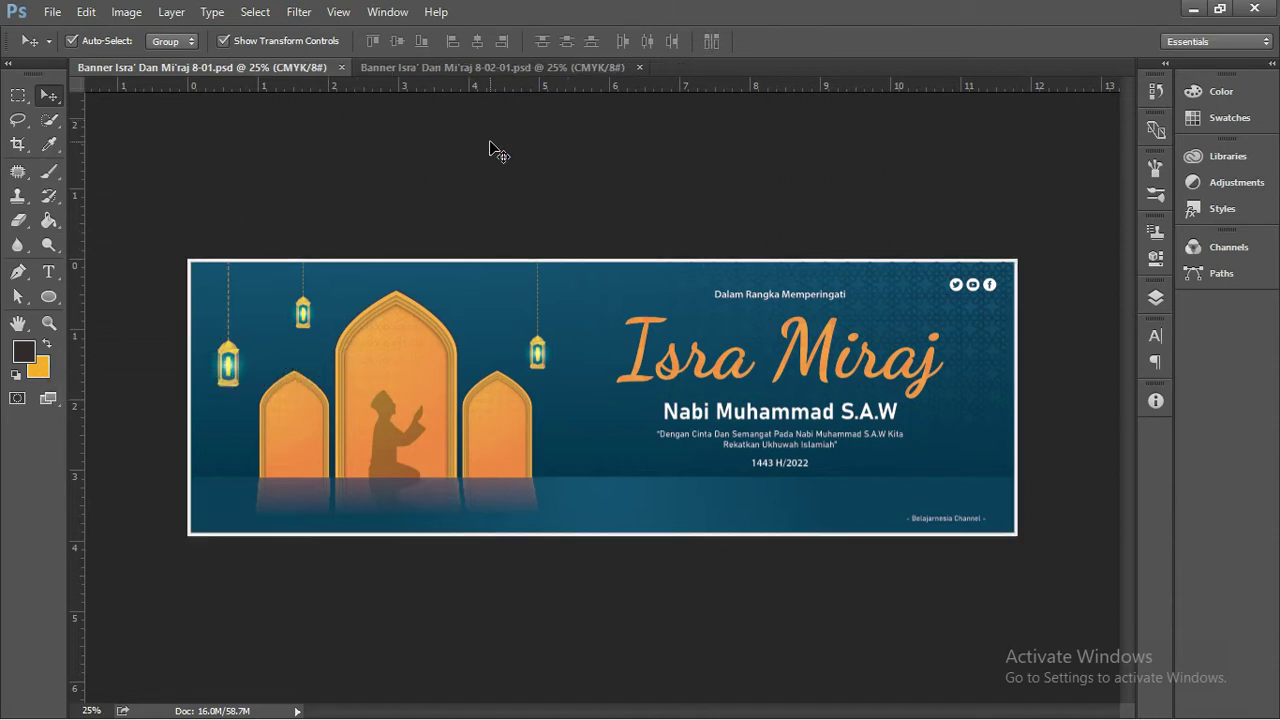
{"action": "left_click", "coordinate": [522, 68]}
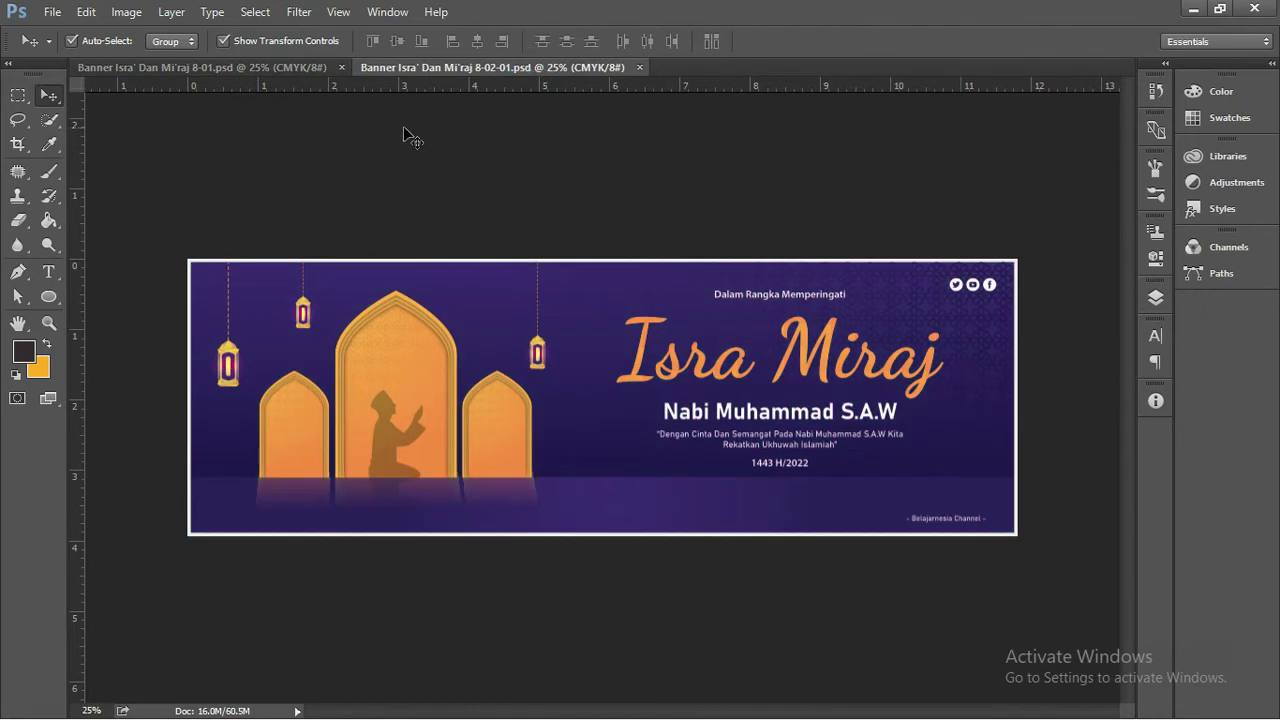
{"action": "left_click", "coordinate": [257, 74]}
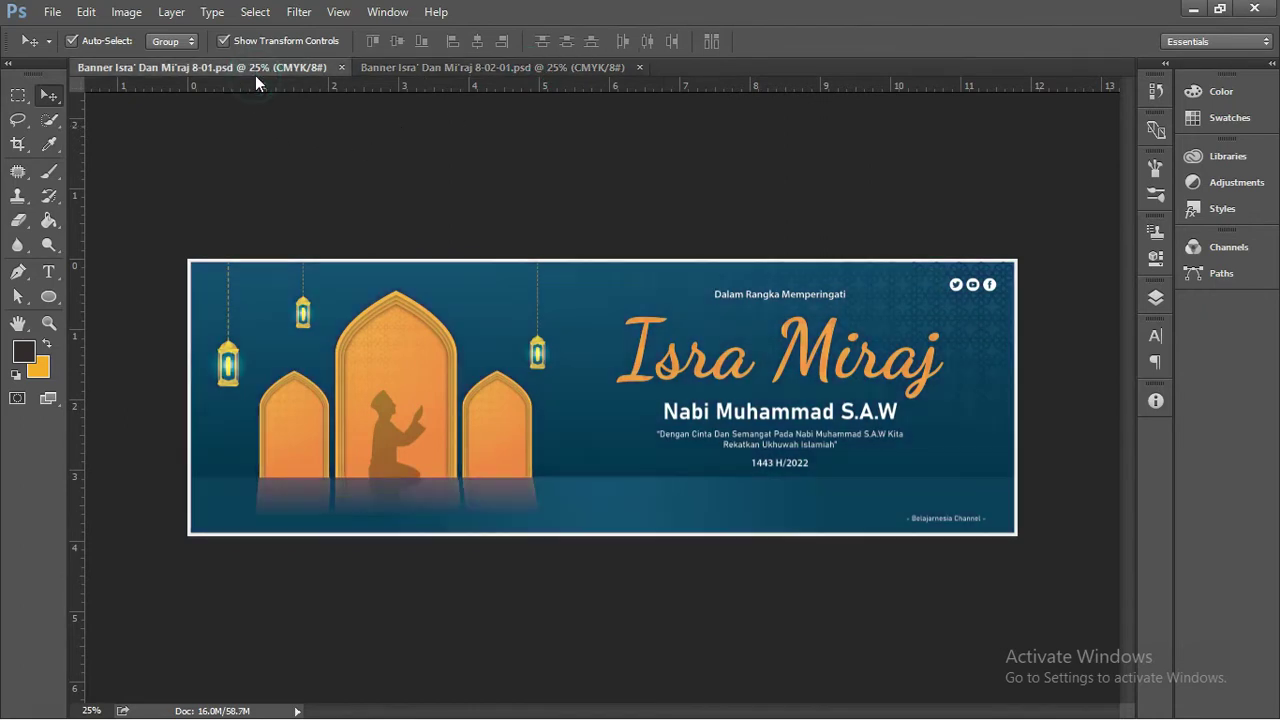
{"action": "left_click", "coordinate": [432, 71]}
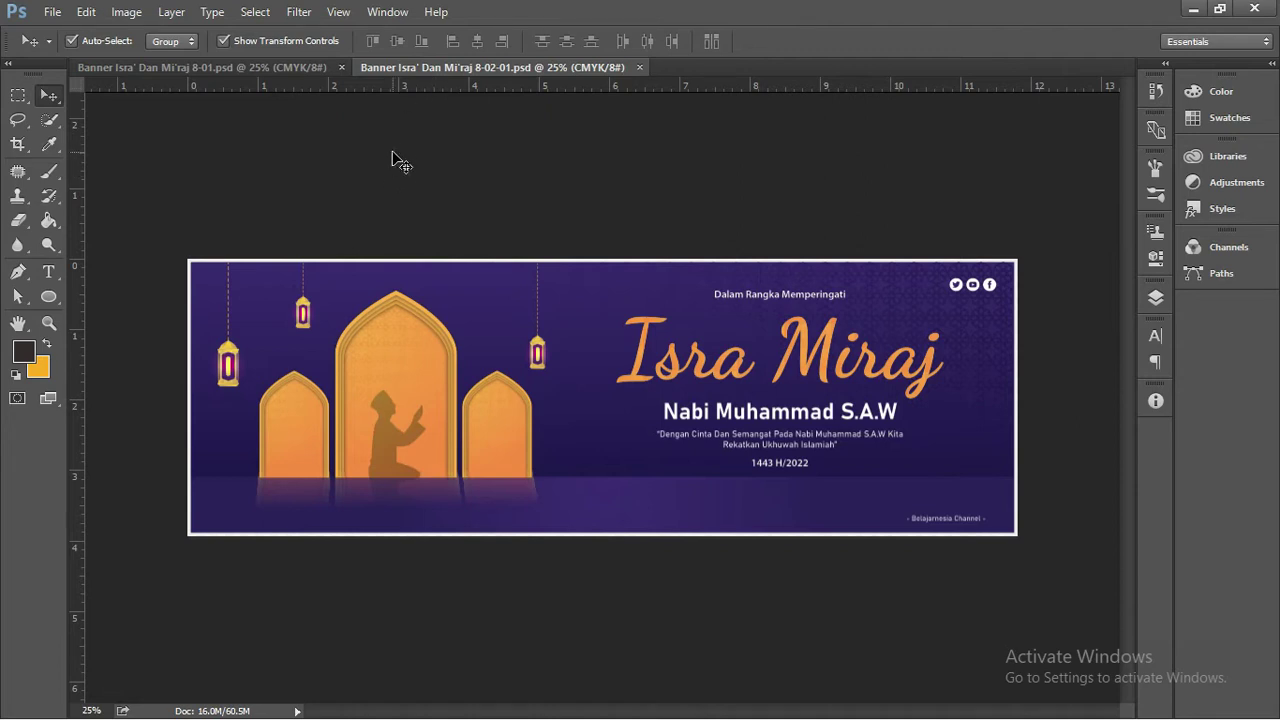
{"action": "left_click", "coordinate": [268, 71]}
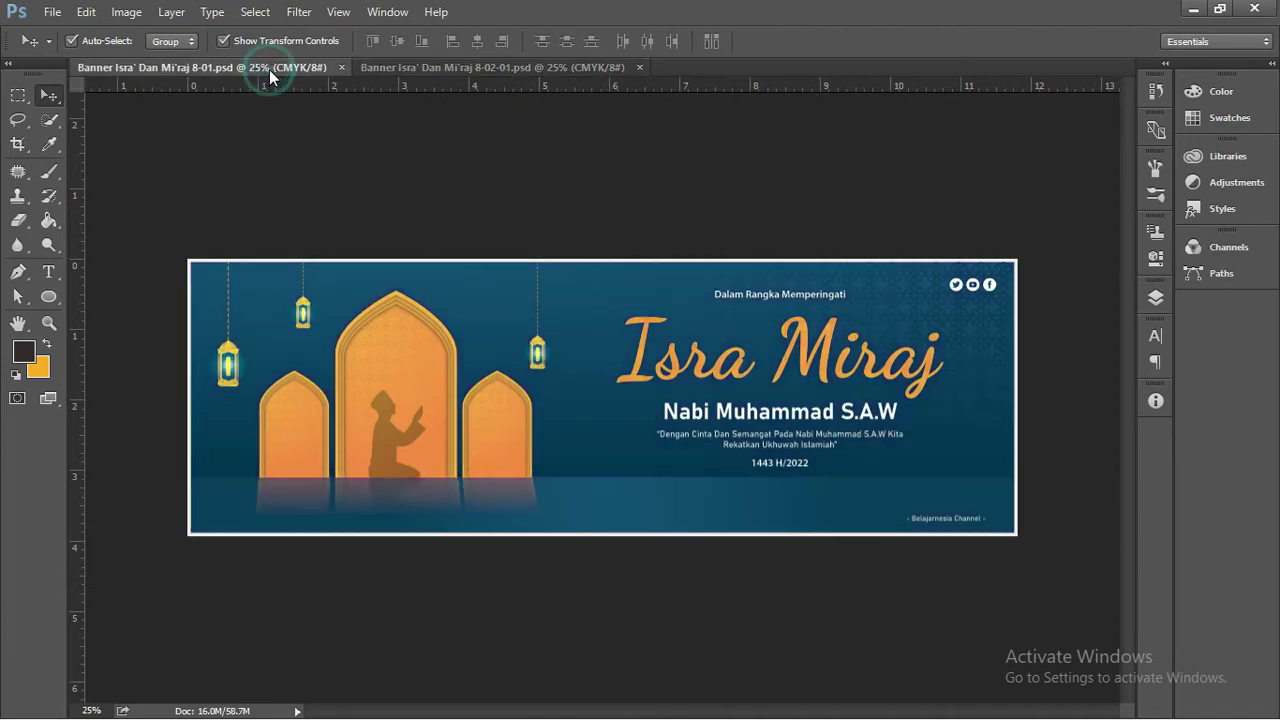
{"action": "left_click", "coordinate": [403, 70]}
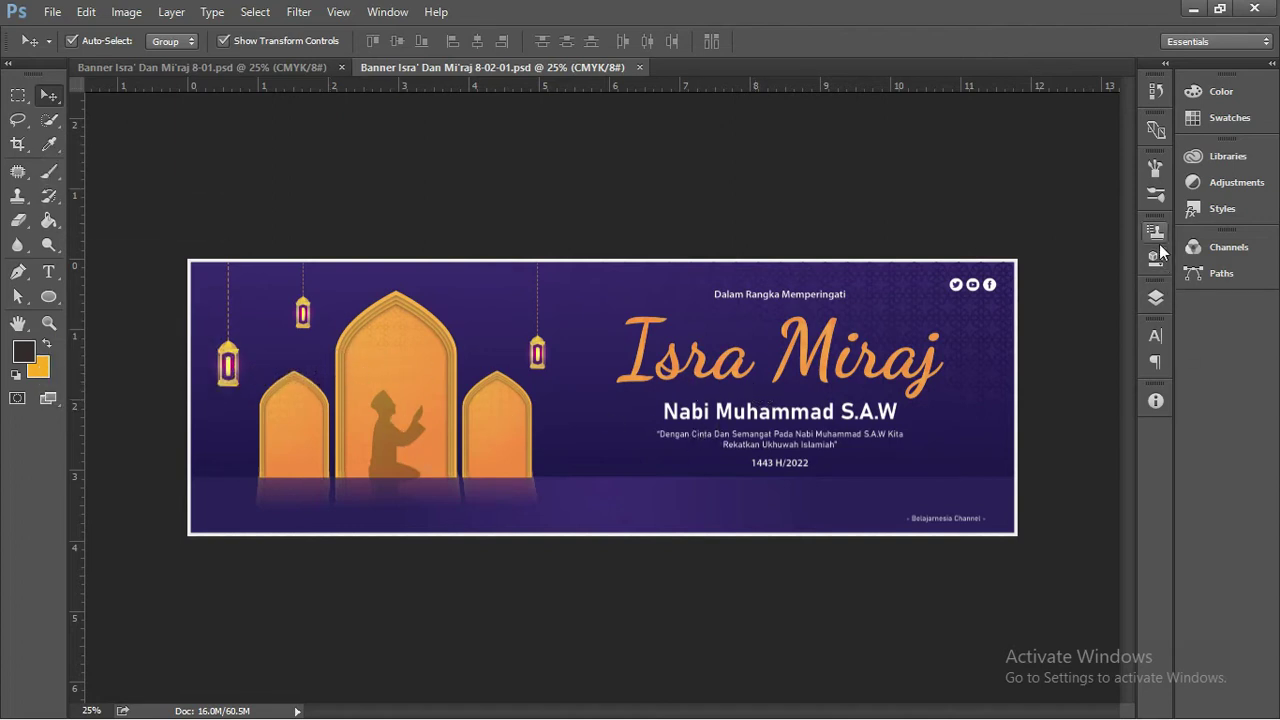
- Display the purple banner's layer list, undock it and place it over the arches
{"action": "left_click", "coordinate": [1155, 336]}
{"action": "left_click", "coordinate": [1156, 298]}
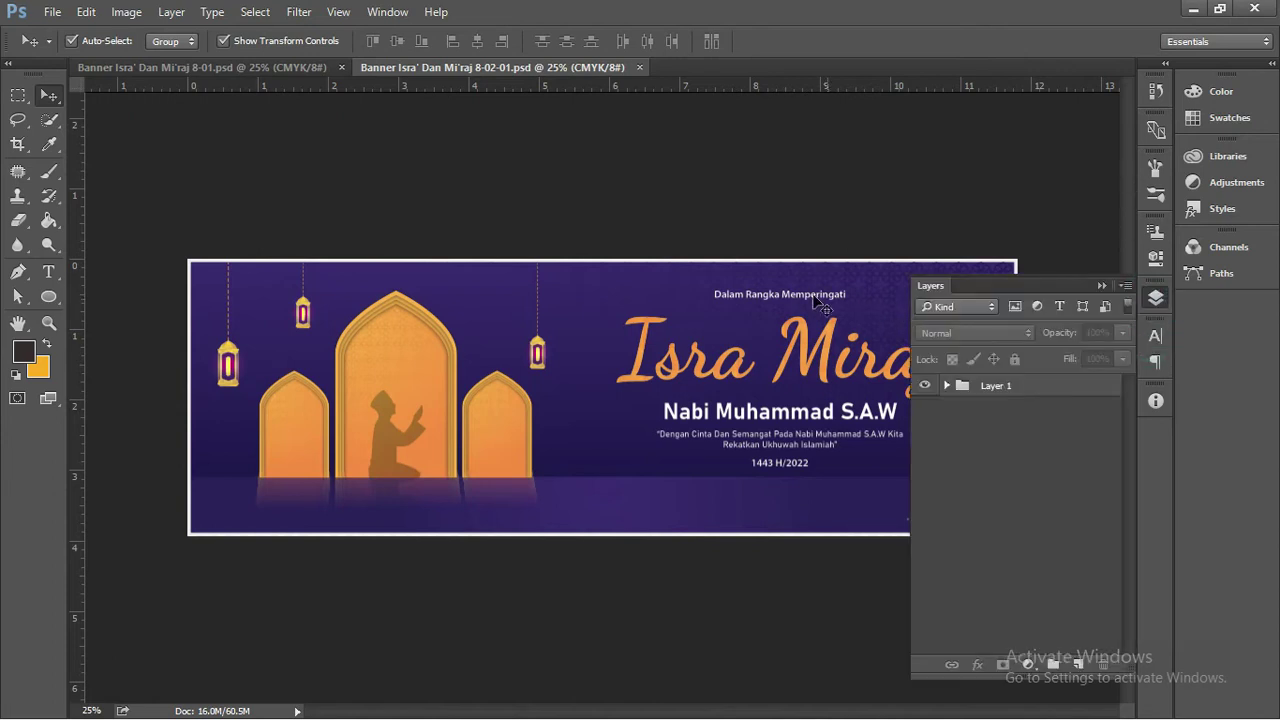
{"action": "scroll", "coordinate": [792, 236], "scroll_direction": "down", "scroll_amount": 1}
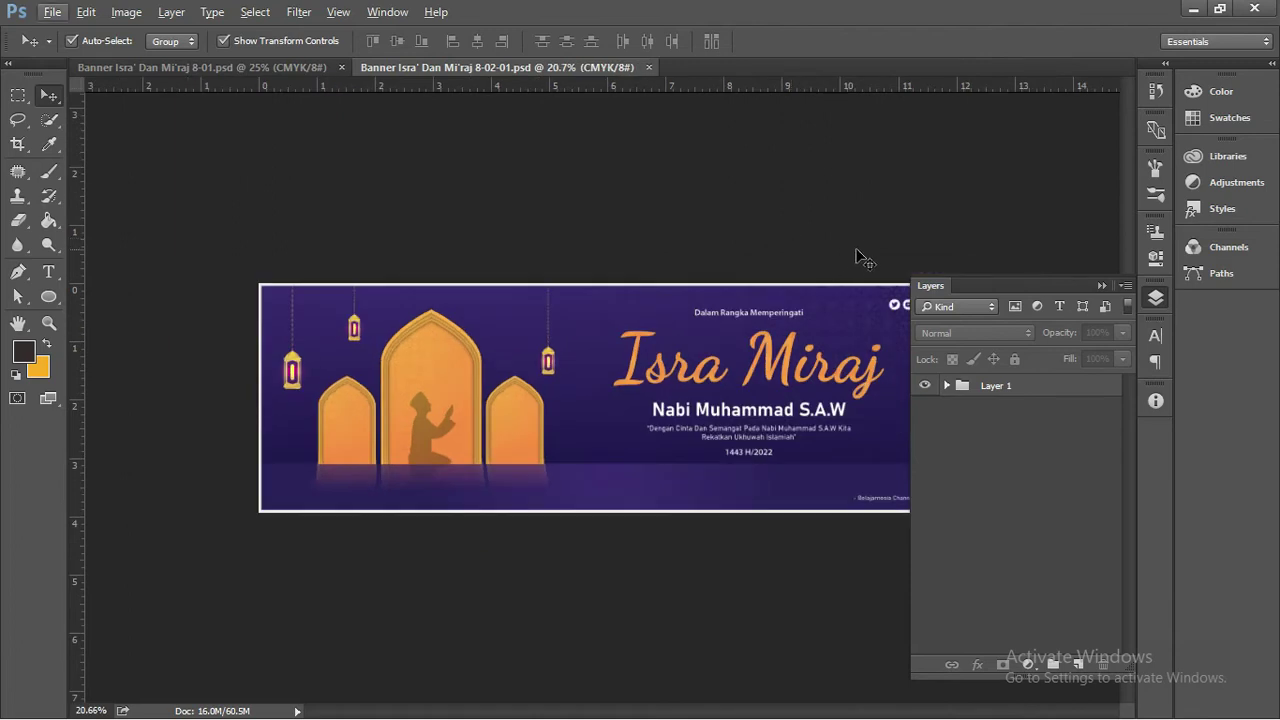
{"action": "scroll", "coordinate": [814, 291], "scroll_direction": "down", "scroll_amount": 2}
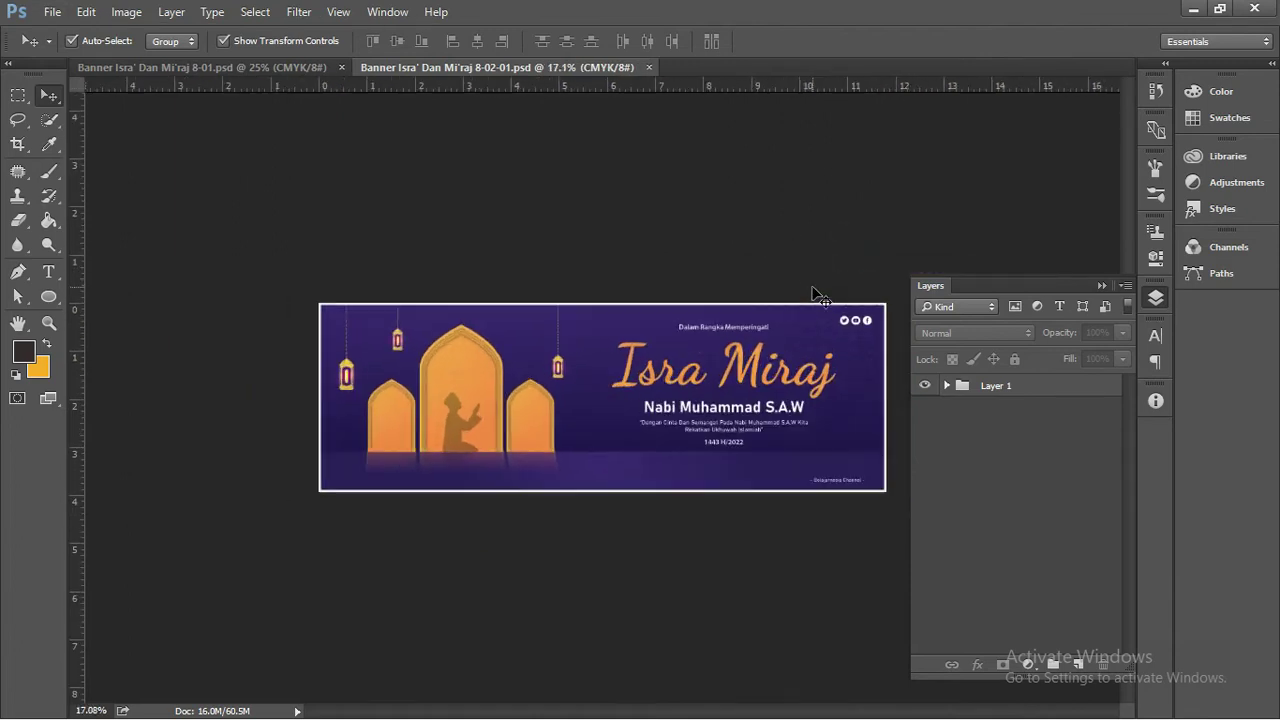
{"action": "left_click_drag", "start_coordinate": [941, 297], "coordinate": [891, 221]}
{"action": "scroll", "coordinate": [906, 255], "scroll_direction": "up", "scroll_amount": 4}
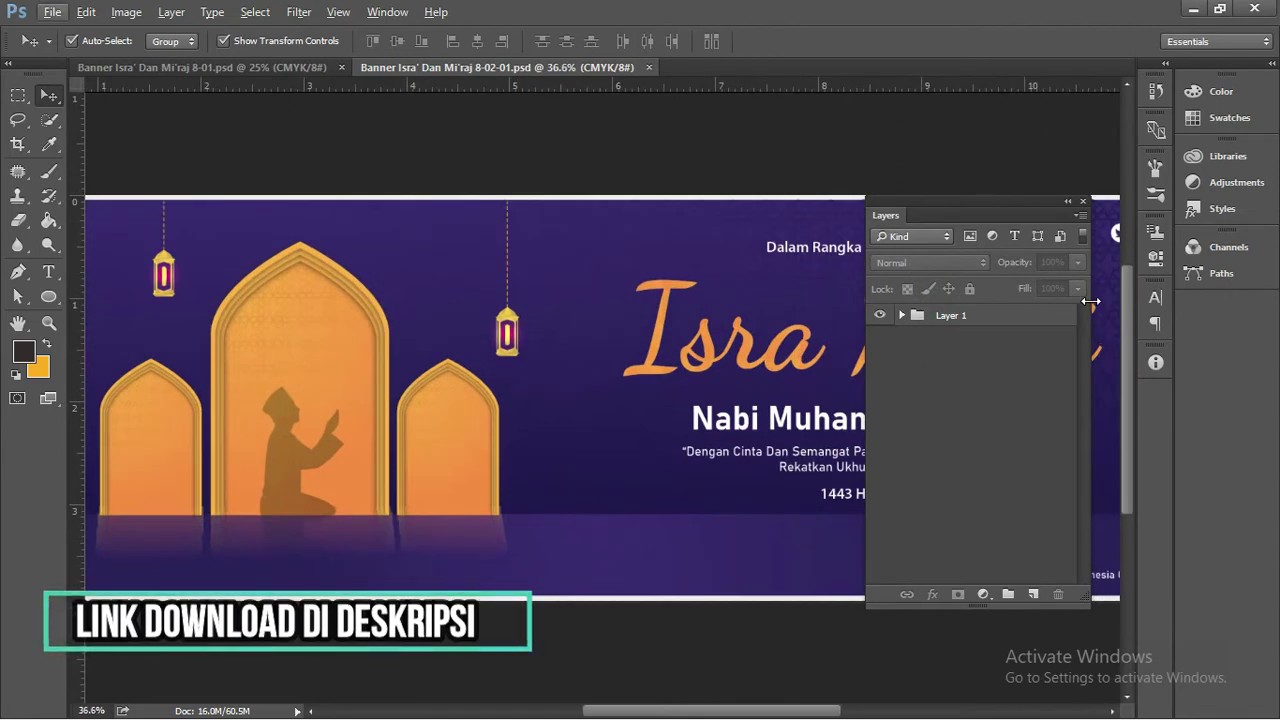
{"action": "left_click_drag", "start_coordinate": [902, 213], "coordinate": [234, 162]}
{"action": "scroll", "coordinate": [730, 275], "scroll_direction": "down", "scroll_amount": 4}
{"action": "scroll", "coordinate": [730, 275], "scroll_direction": "down", "scroll_amount": 1}
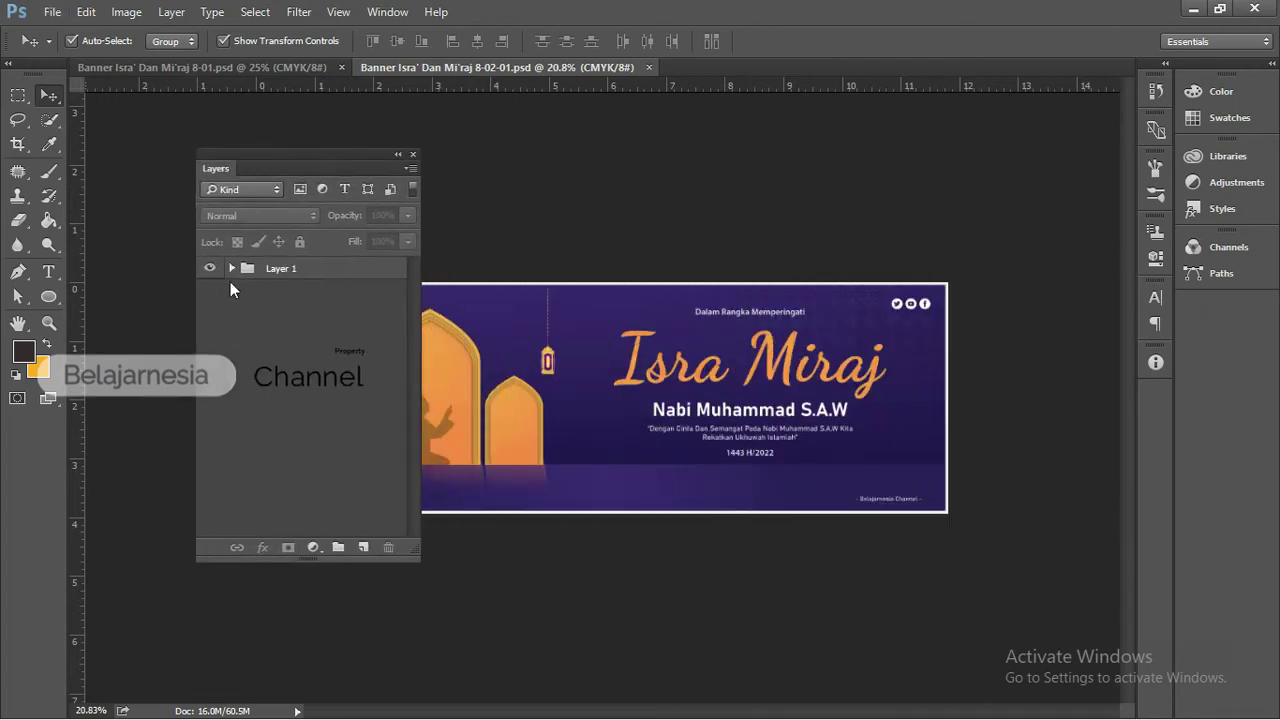
- Ungroup the Layer 1 group so its contents become separate layers
{"action": "right_click", "coordinate": [268, 268]}
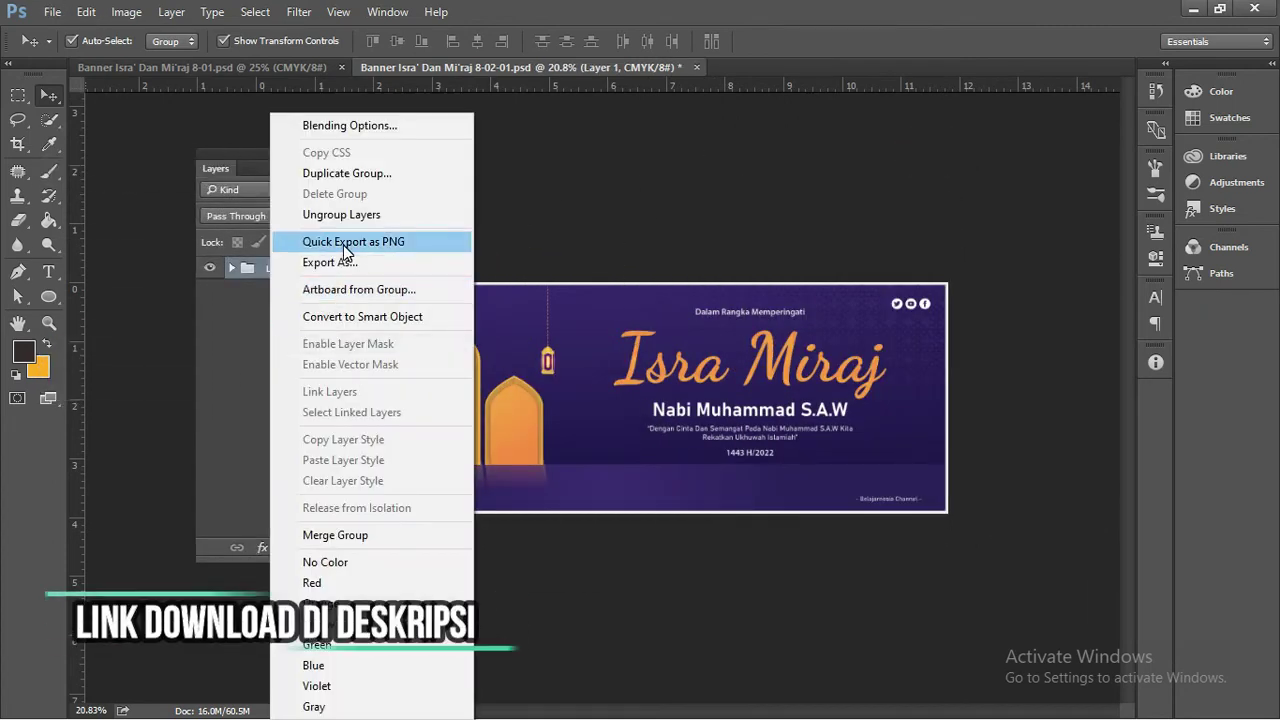
{"action": "left_click", "coordinate": [346, 216]}
{"action": "left_click", "coordinate": [336, 332]}
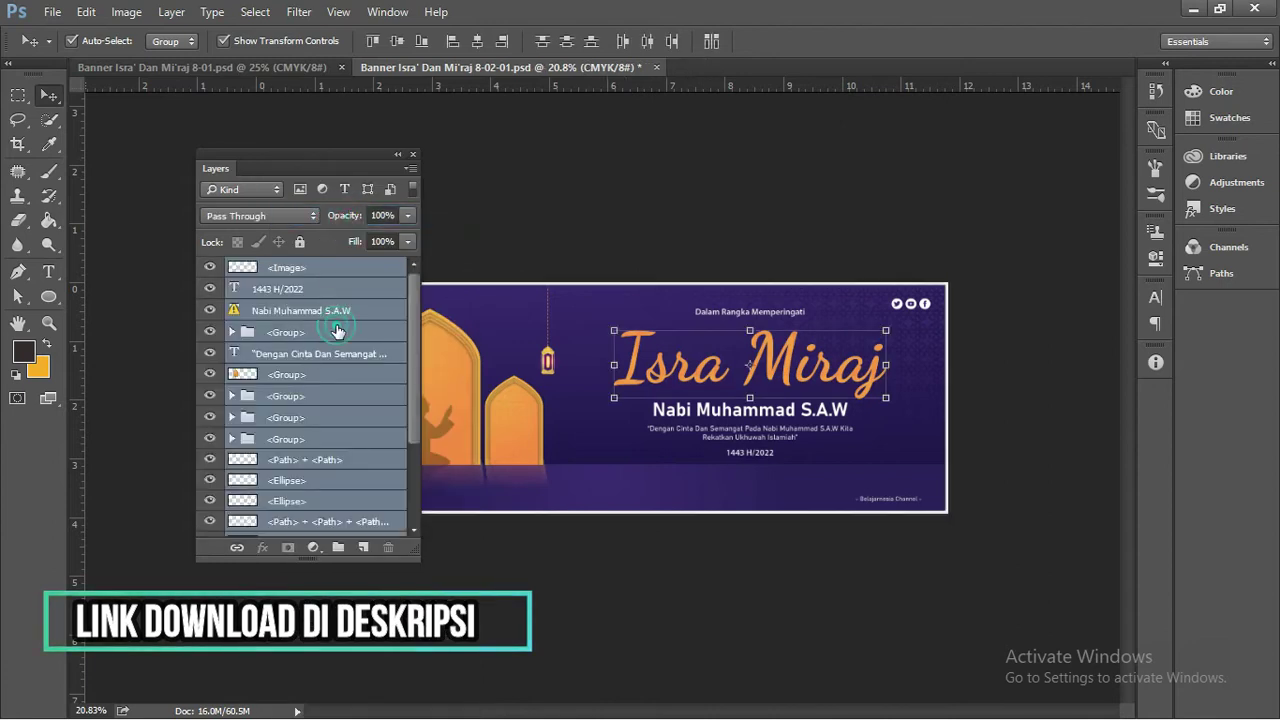
- Examine the banner's text layers one by one and inspect the Isra Miraj title and surrounding text up close
{"action": "left_click", "coordinate": [282, 288]}
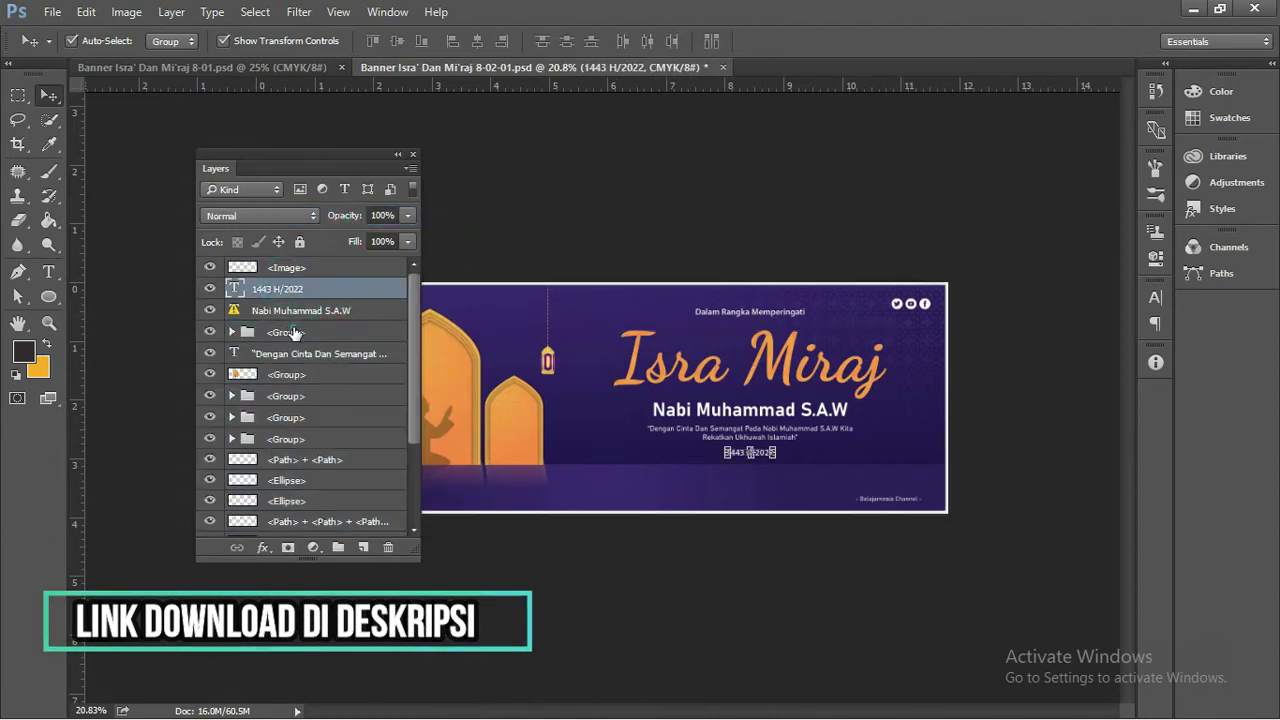
{"action": "left_click", "coordinate": [280, 332]}
{"action": "left_click", "coordinate": [285, 355]}
{"action": "left_click", "coordinate": [298, 310]}
{"action": "left_click", "coordinate": [290, 289]}
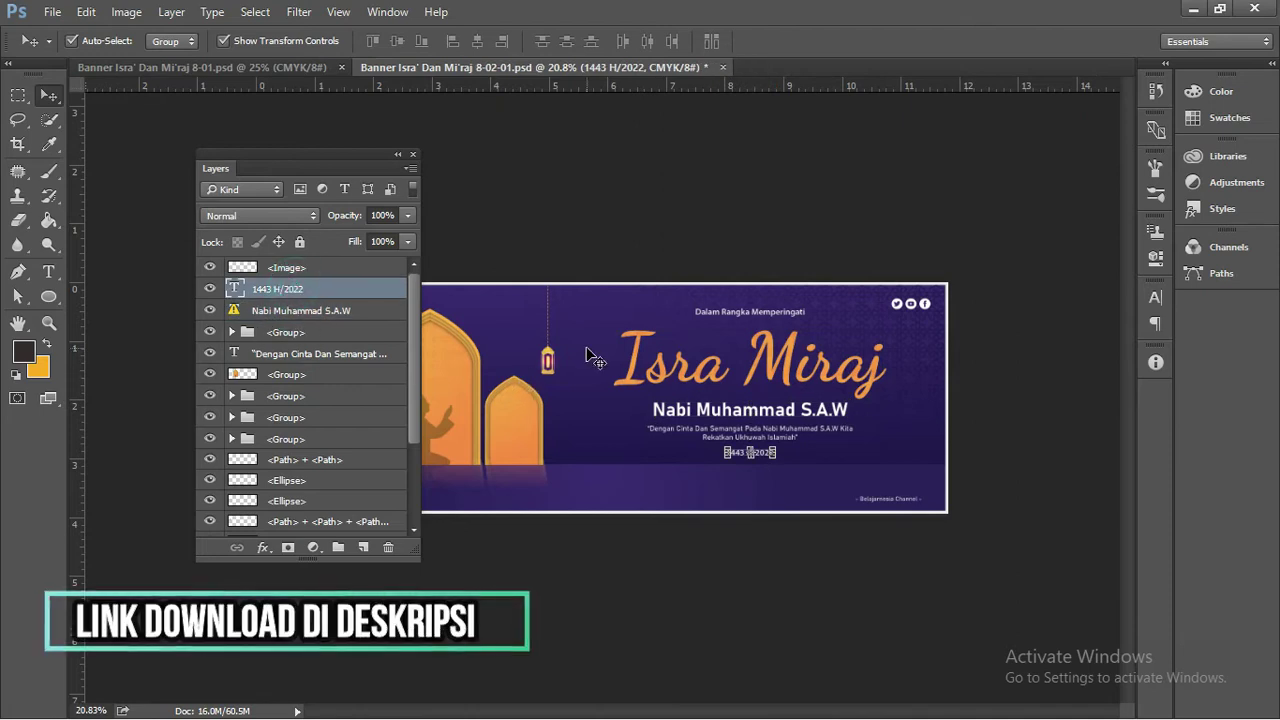
{"action": "scroll", "coordinate": [638, 387], "scroll_direction": "up", "scroll_amount": 3}
{"action": "scroll", "coordinate": [724, 399], "scroll_direction": "up", "scroll_amount": 5}
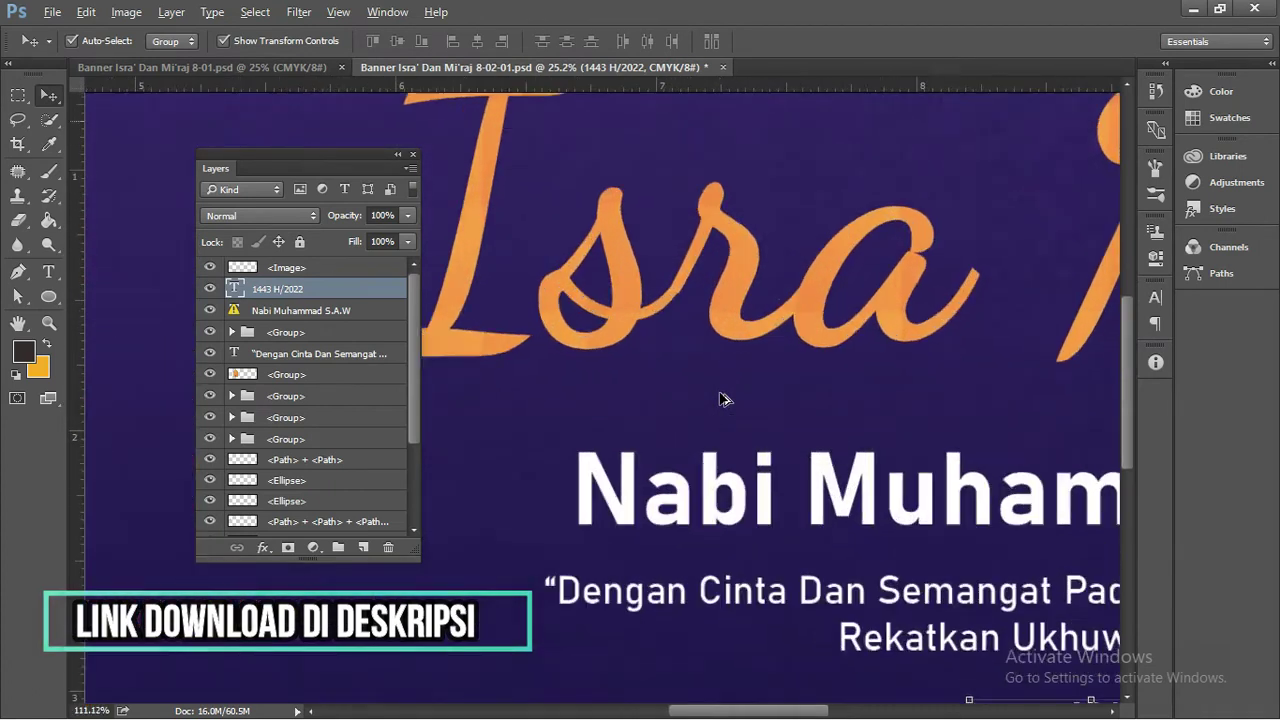
{"action": "scroll", "coordinate": [589, 386], "scroll_direction": "down", "scroll_amount": 3}
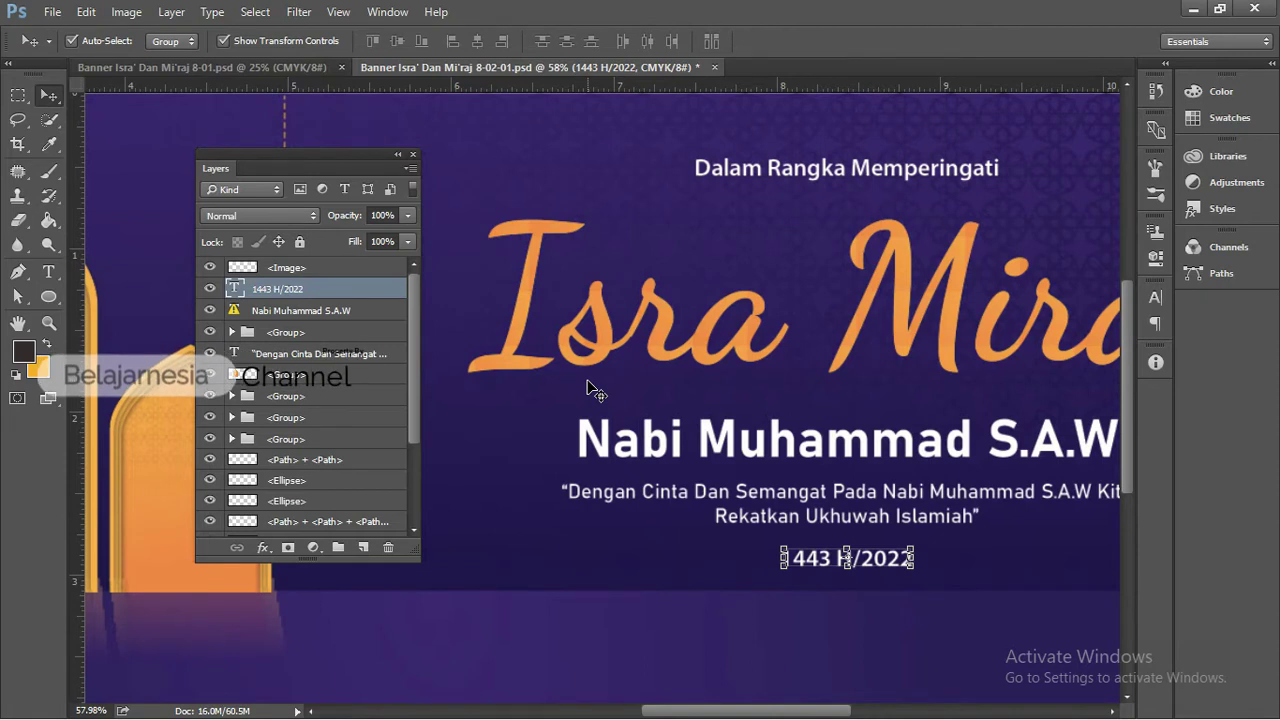
{"action": "scroll", "coordinate": [305, 395], "scroll_direction": "down", "scroll_amount": 2}
{"action": "scroll", "coordinate": [567, 350], "scroll_direction": "down", "scroll_amount": 2}
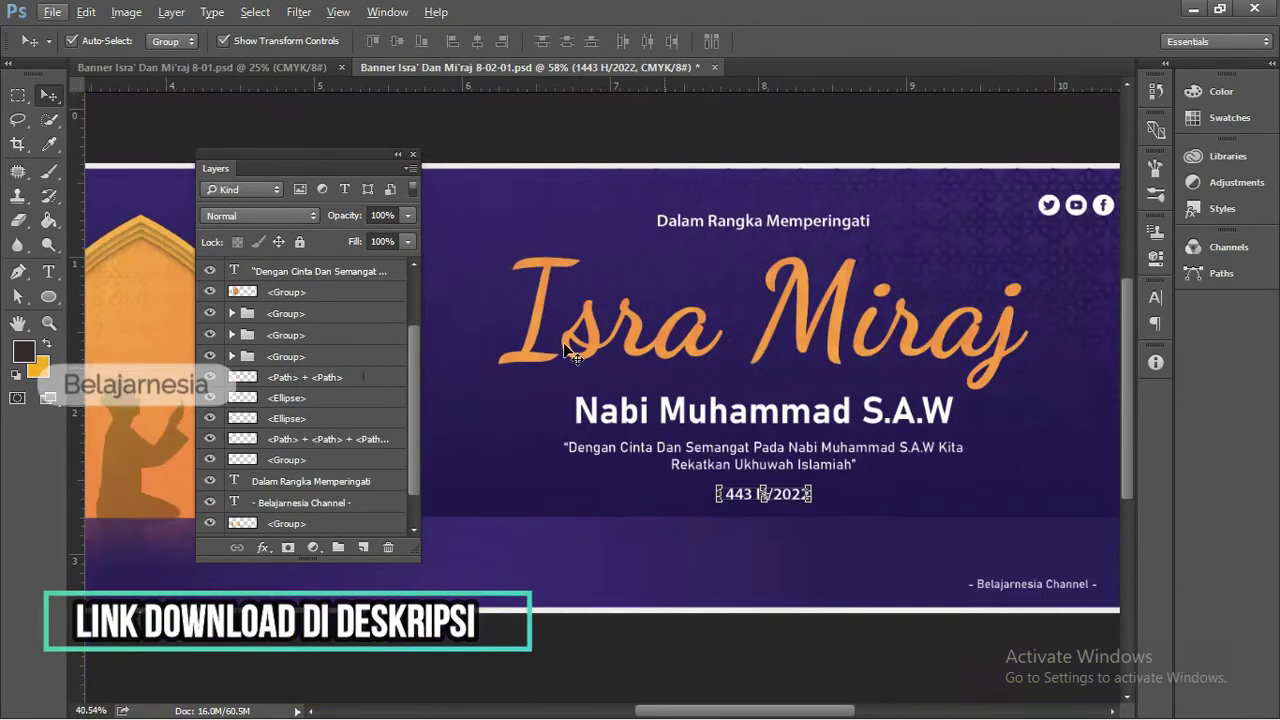
{"action": "scroll", "coordinate": [567, 350], "scroll_direction": "down", "scroll_amount": 2}
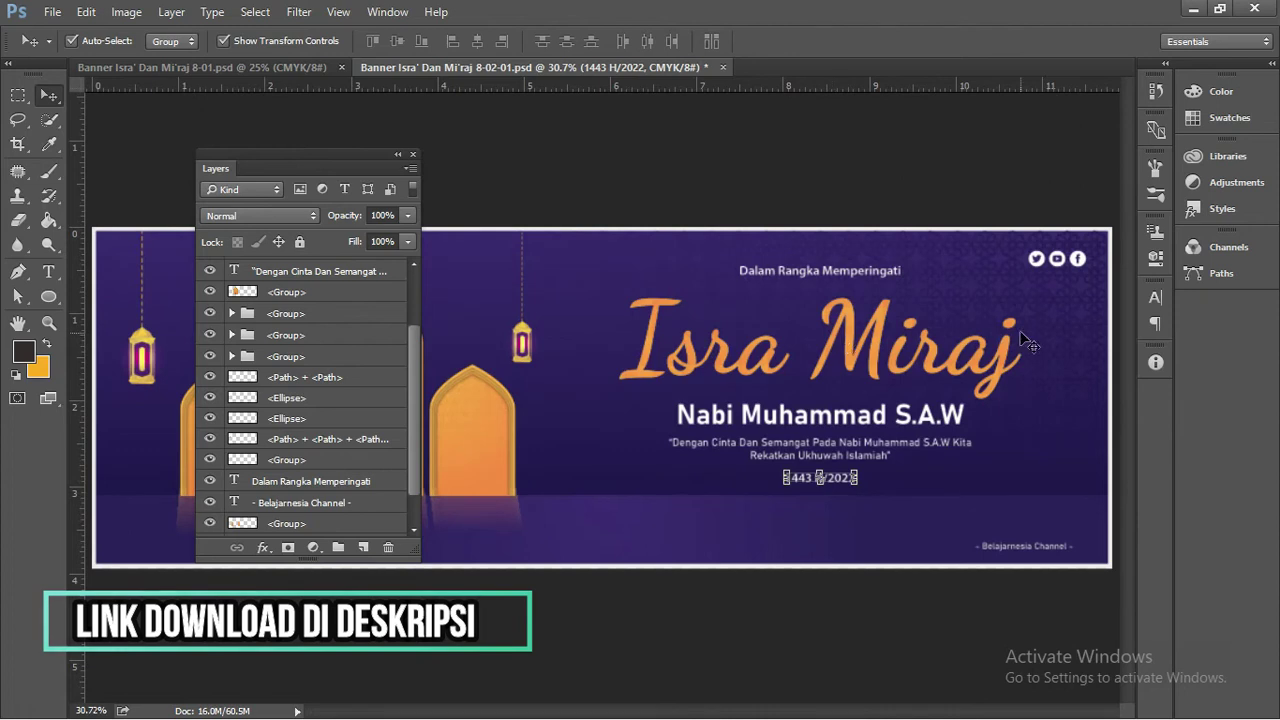
- Check the purple background layer by selecting it, hiding it and showing it again
{"action": "left_click", "coordinate": [1055, 316]}
{"action": "key", "text": "ctrl"}
{"action": "left_click", "coordinate": [210, 506]}
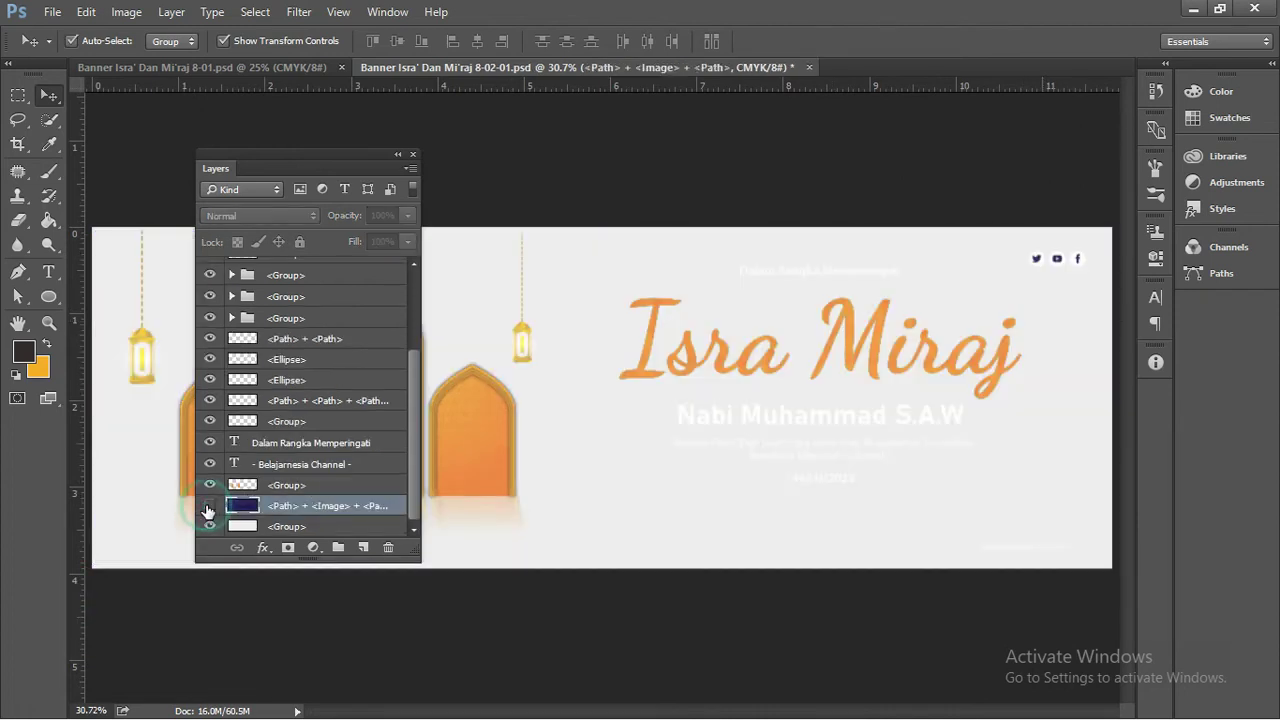
{"action": "left_click", "coordinate": [210, 506]}
- Select the arches' group layer, move the layer list off the artwork, and hide and show that layer to check it
{"action": "left_click", "coordinate": [474, 451]}
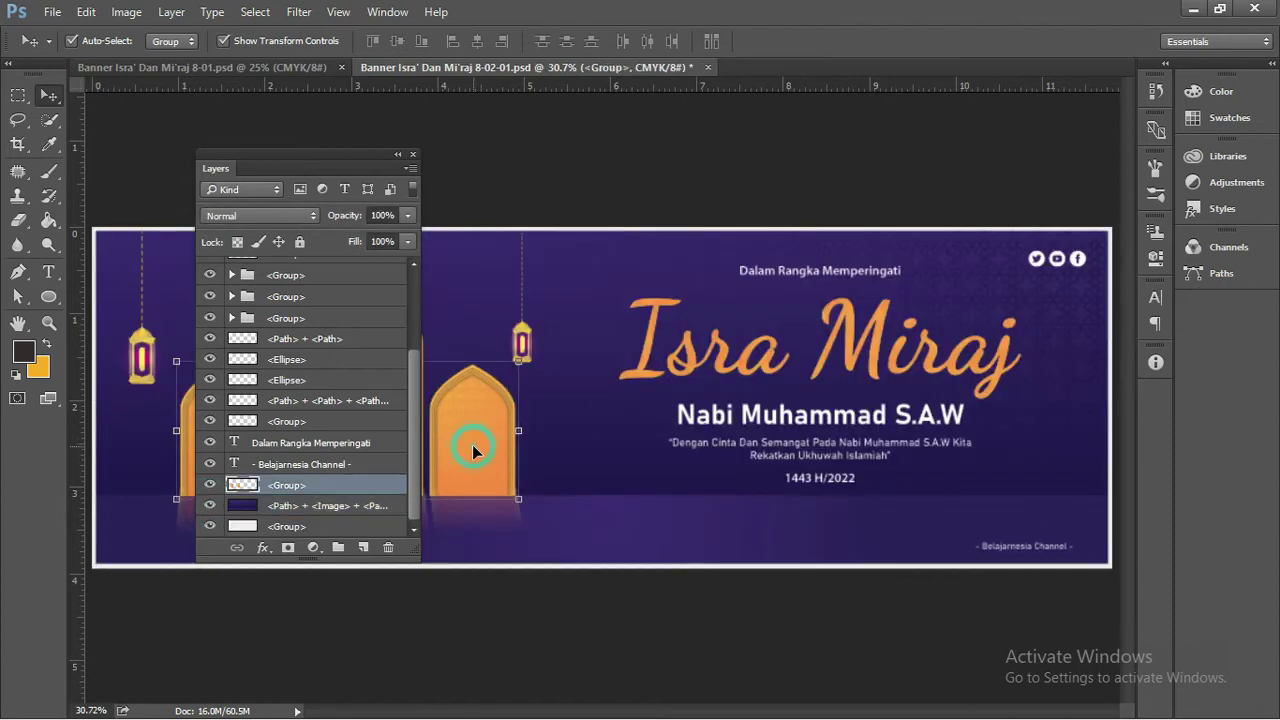
{"action": "scroll", "coordinate": [340, 475], "scroll_direction": "up", "scroll_amount": 2}
{"action": "scroll", "coordinate": [262, 459], "scroll_direction": "down", "scroll_amount": 2}
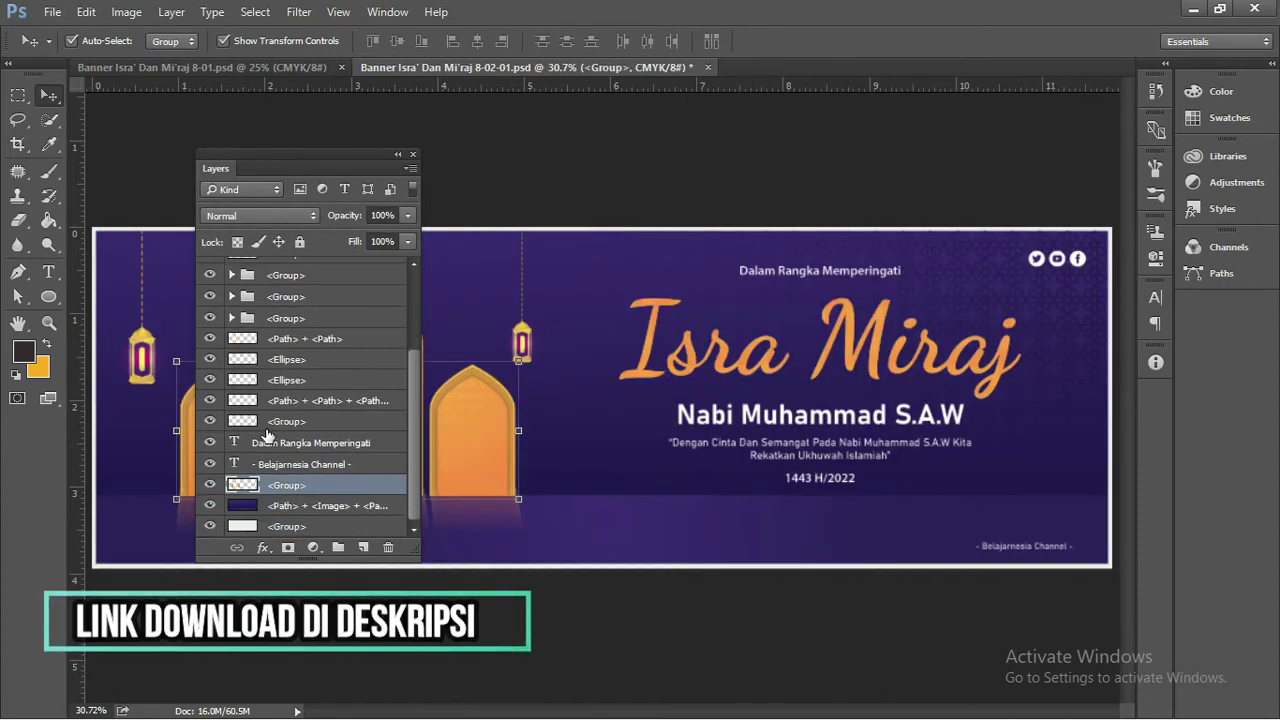
{"action": "left_click_drag", "start_coordinate": [284, 165], "coordinate": [750, 165]}
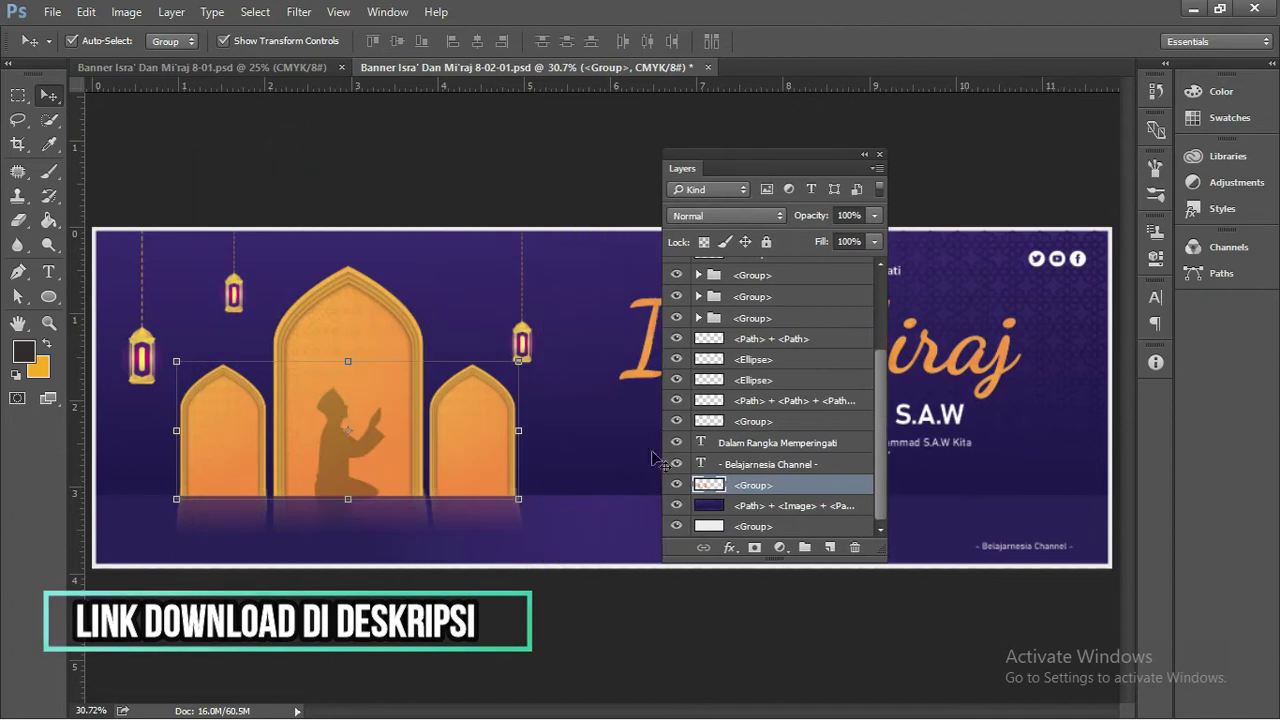
{"action": "left_click", "coordinate": [676, 486]}
{"action": "left_click", "coordinate": [677, 487]}
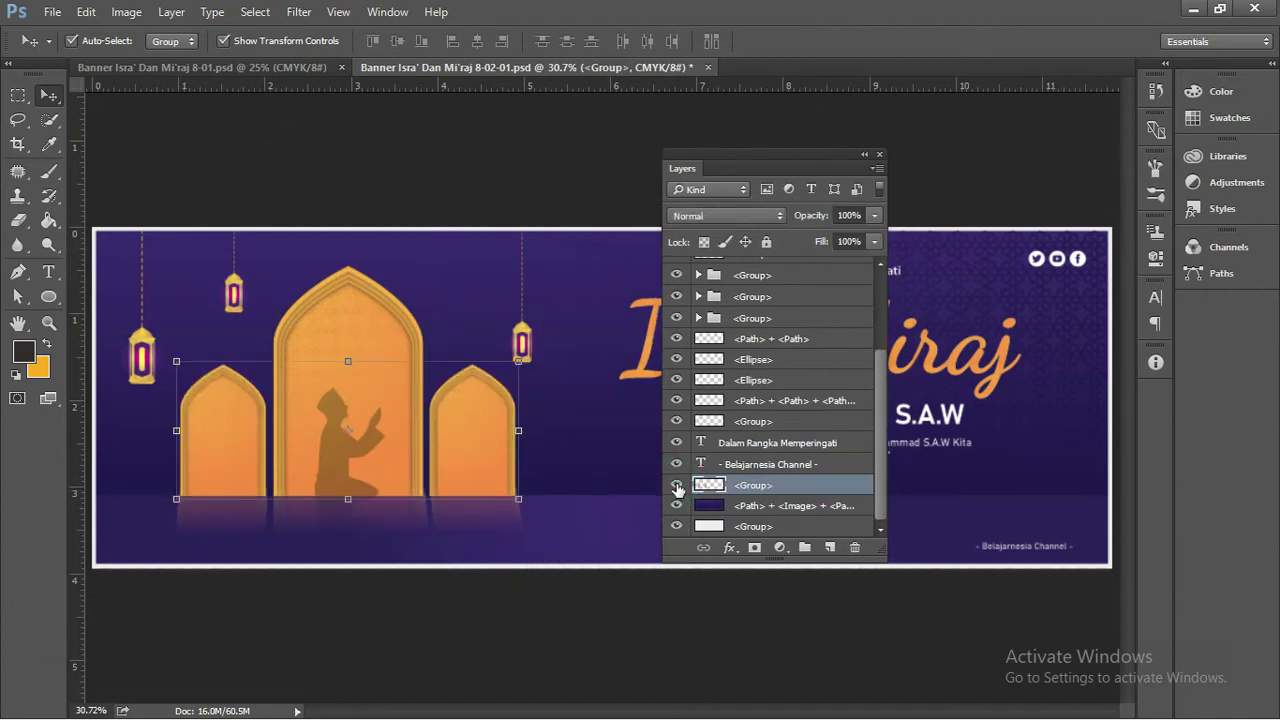
{"action": "left_click_drag", "start_coordinate": [817, 151], "coordinate": [781, 138]}
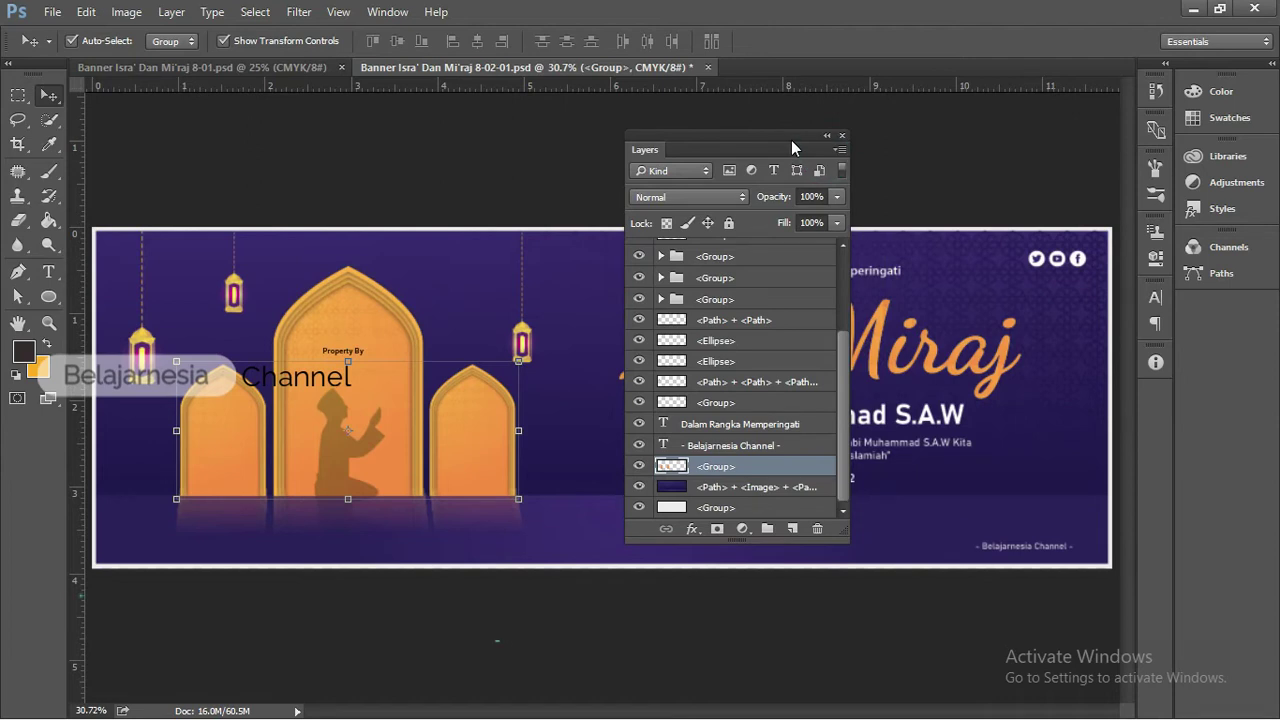
- Clear the layer list off the artwork and check the three hanging lanterns by selecting each one, ending with nothing selected
{"action": "left_click", "coordinate": [826, 135]}
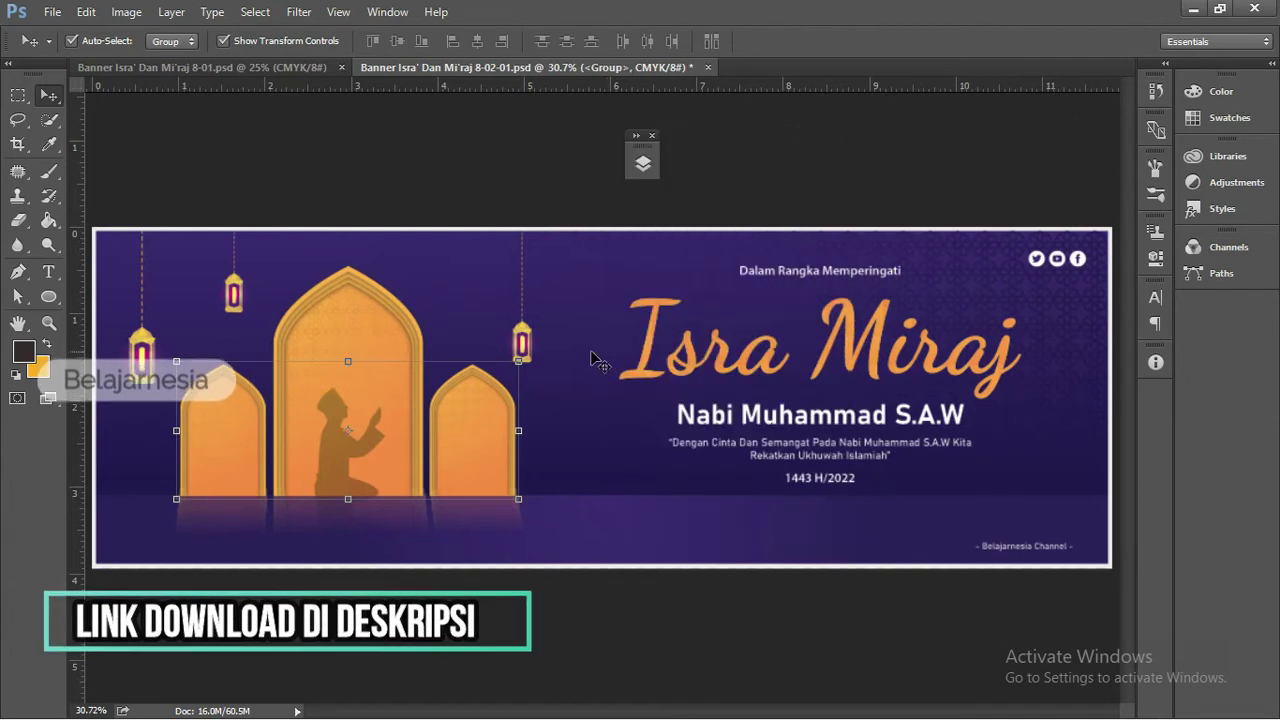
{"action": "left_click", "coordinate": [523, 335]}
{"action": "left_click", "coordinate": [233, 292]}
{"action": "left_click", "coordinate": [141, 352]}
{"action": "left_click", "coordinate": [177, 194]}
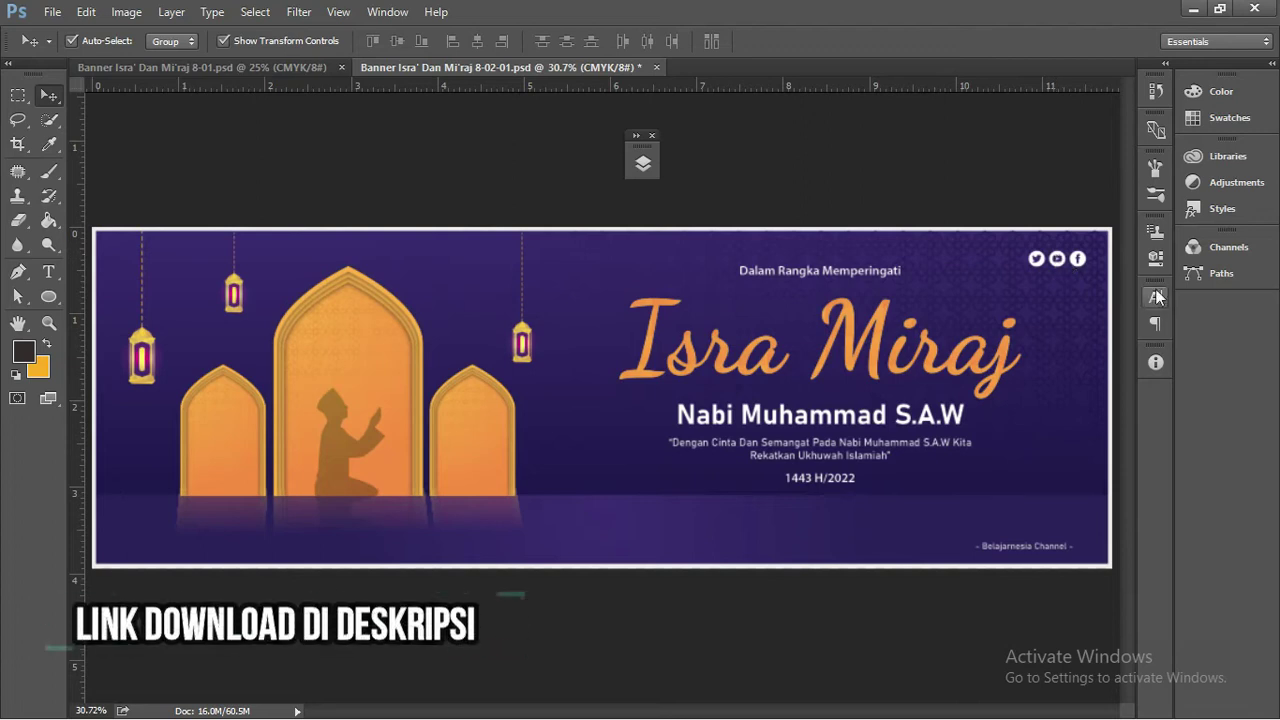
- Add a Hue/Saturation adjustment layer above the topmost image layer, set its hue to -14, and view the recoloured banner unobstructed
{"action": "left_click", "coordinate": [645, 164]}
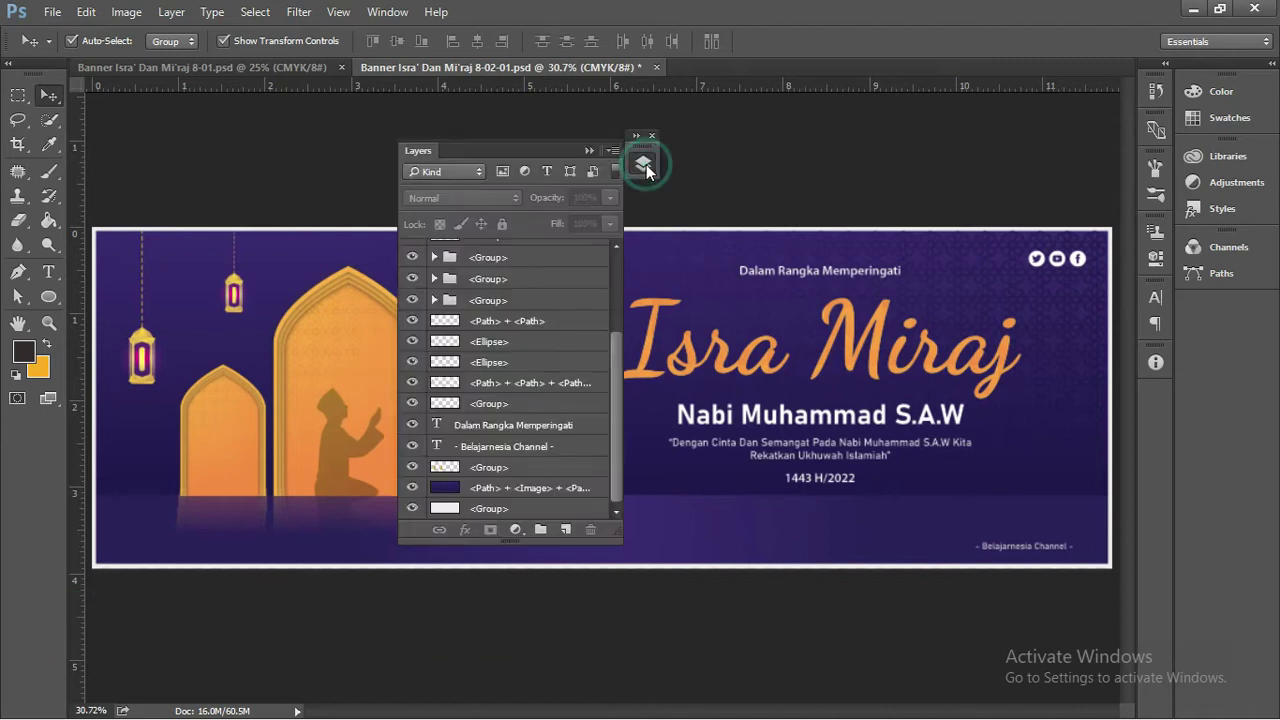
{"action": "scroll", "coordinate": [506, 268], "scroll_direction": "up", "scroll_amount": 3}
{"action": "left_click", "coordinate": [528, 252]}
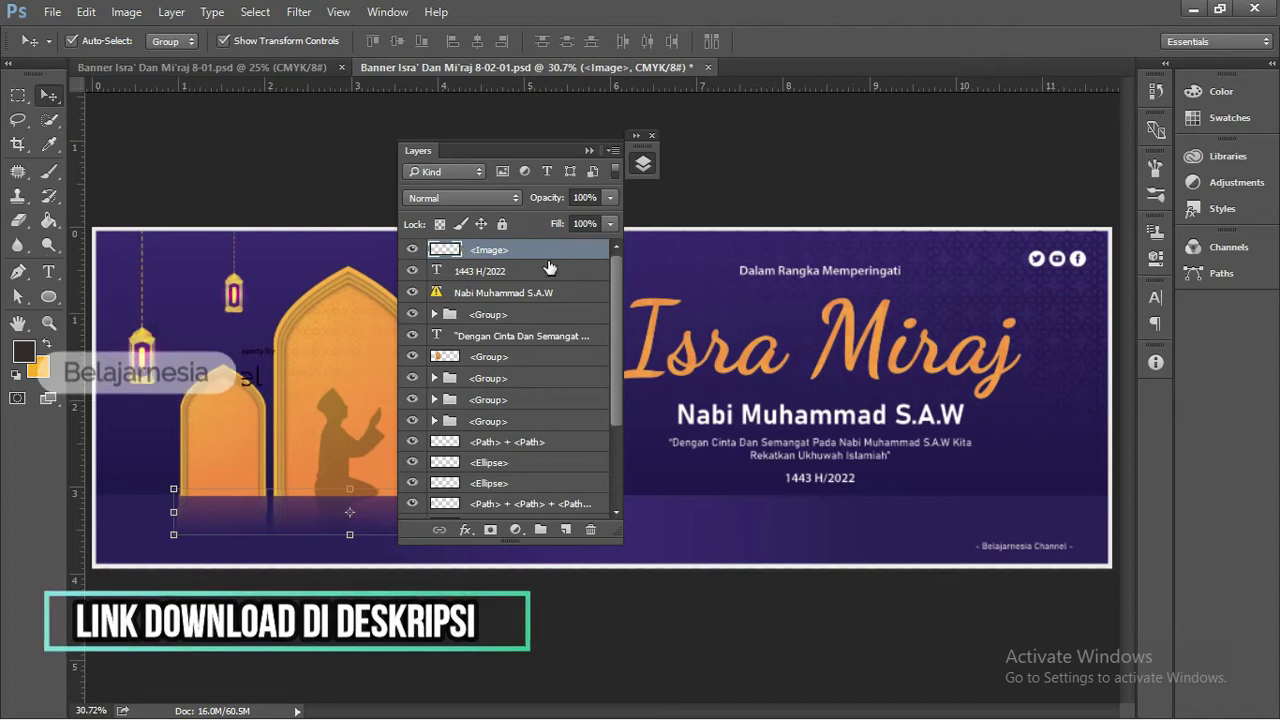
{"action": "left_click", "coordinate": [515, 529]}
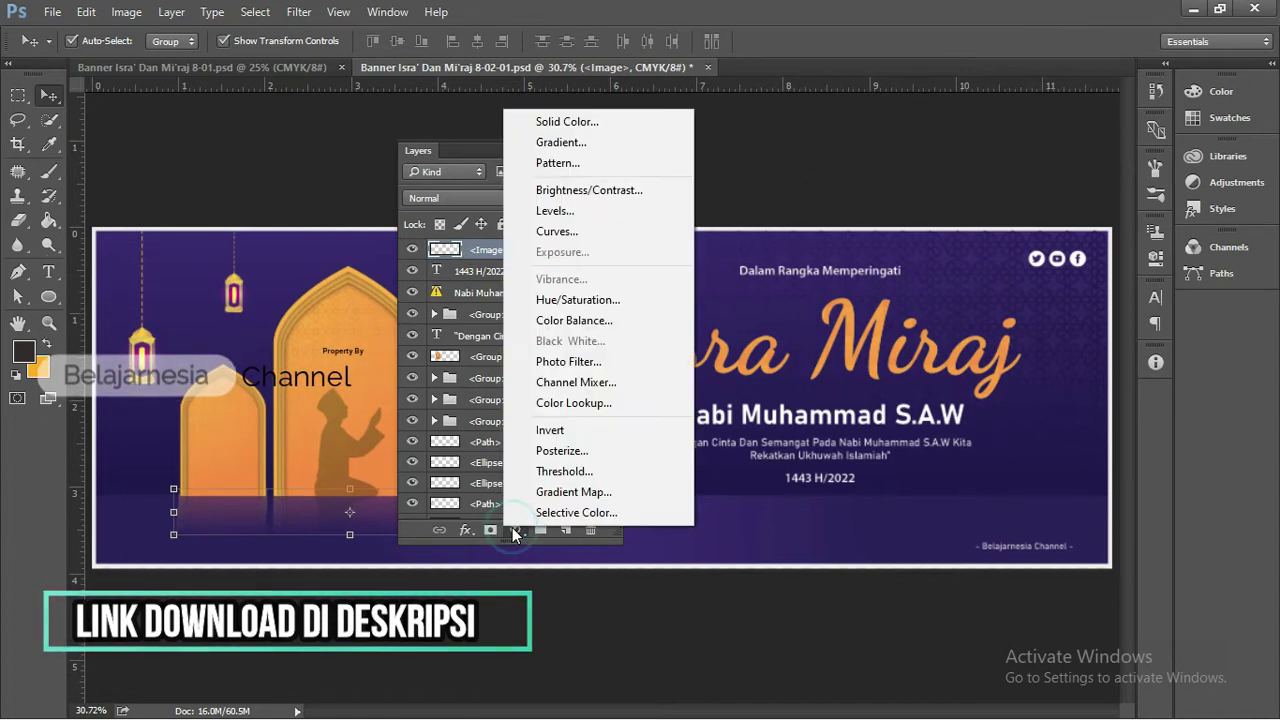
{"action": "left_click", "coordinate": [565, 300]}
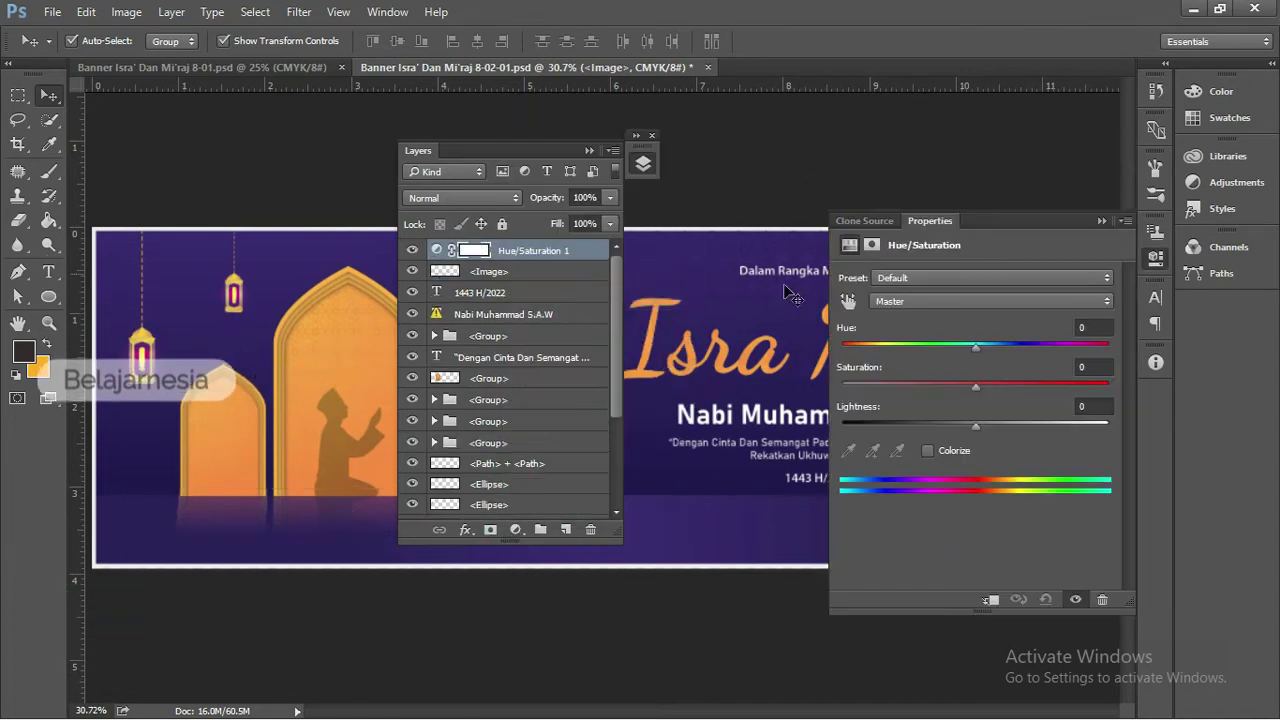
{"action": "left_click_drag", "start_coordinate": [976, 348], "coordinate": [956, 347]}
{"action": "left_click_drag", "start_coordinate": [545, 160], "coordinate": [698, 418]}
{"action": "scroll", "coordinate": [590, 228], "scroll_direction": "down", "scroll_amount": 5}
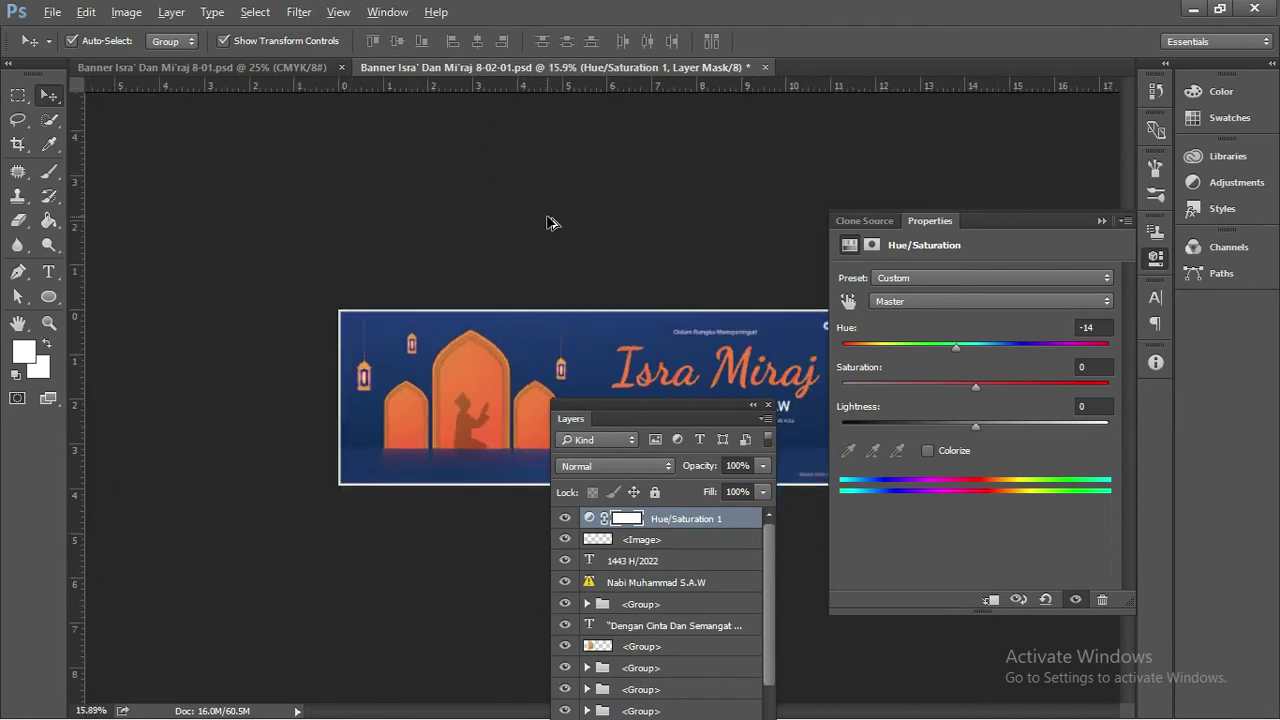
{"action": "left_click_drag", "start_coordinate": [635, 416], "coordinate": [713, 427]}
{"action": "left_click", "coordinate": [649, 295]}
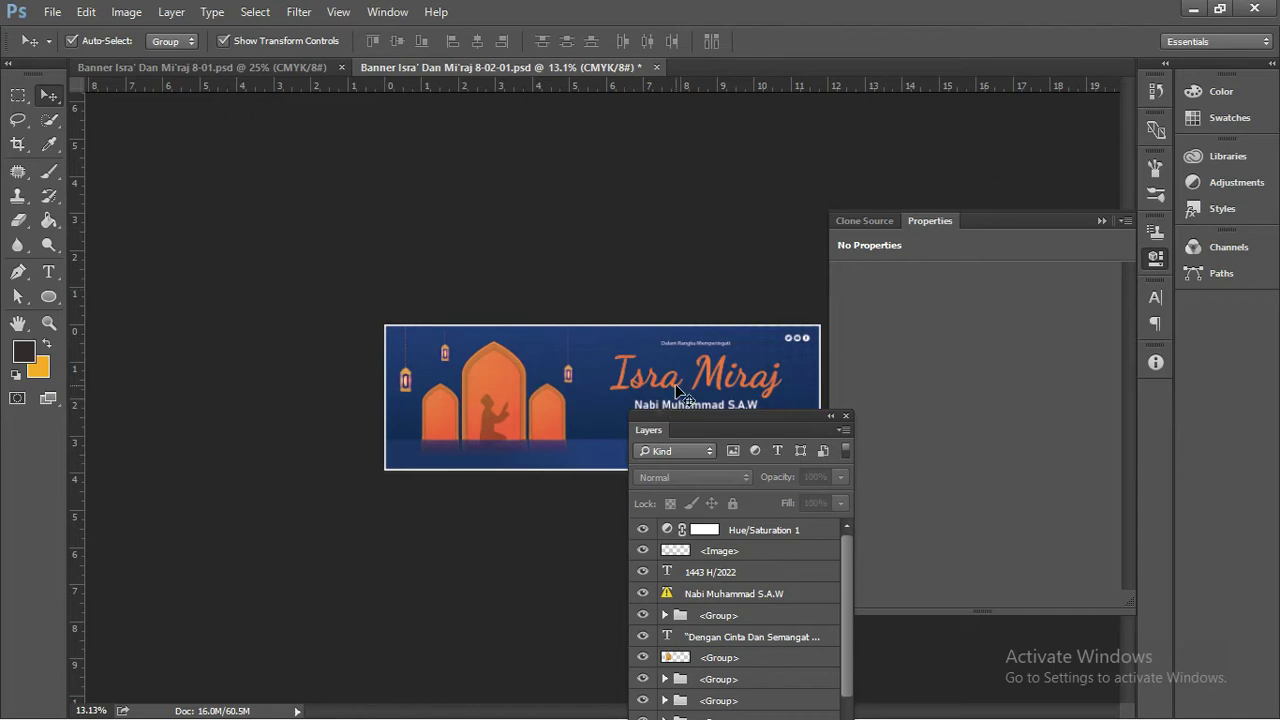
- Select the five text layers, from 1443 H/2022 to - Belajarnesia Channel -, and bring them to the front above the Hue/Saturation adjustment
{"action": "scroll", "coordinate": [737, 336], "scroll_direction": "up", "scroll_amount": 1}
{"action": "left_click_drag", "start_coordinate": [765, 416], "coordinate": [1013, 221]}
{"action": "scroll", "coordinate": [663, 372], "scroll_direction": "up", "scroll_amount": 2}
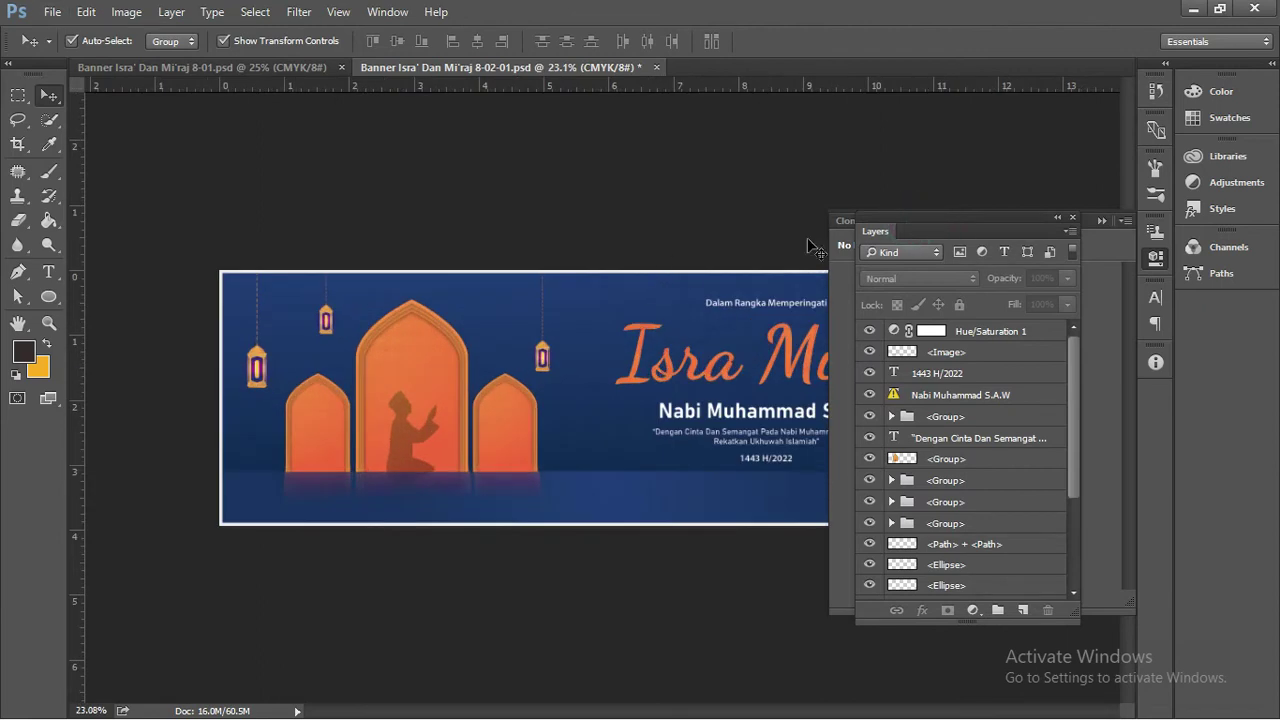
{"action": "left_click", "coordinate": [994, 371]}
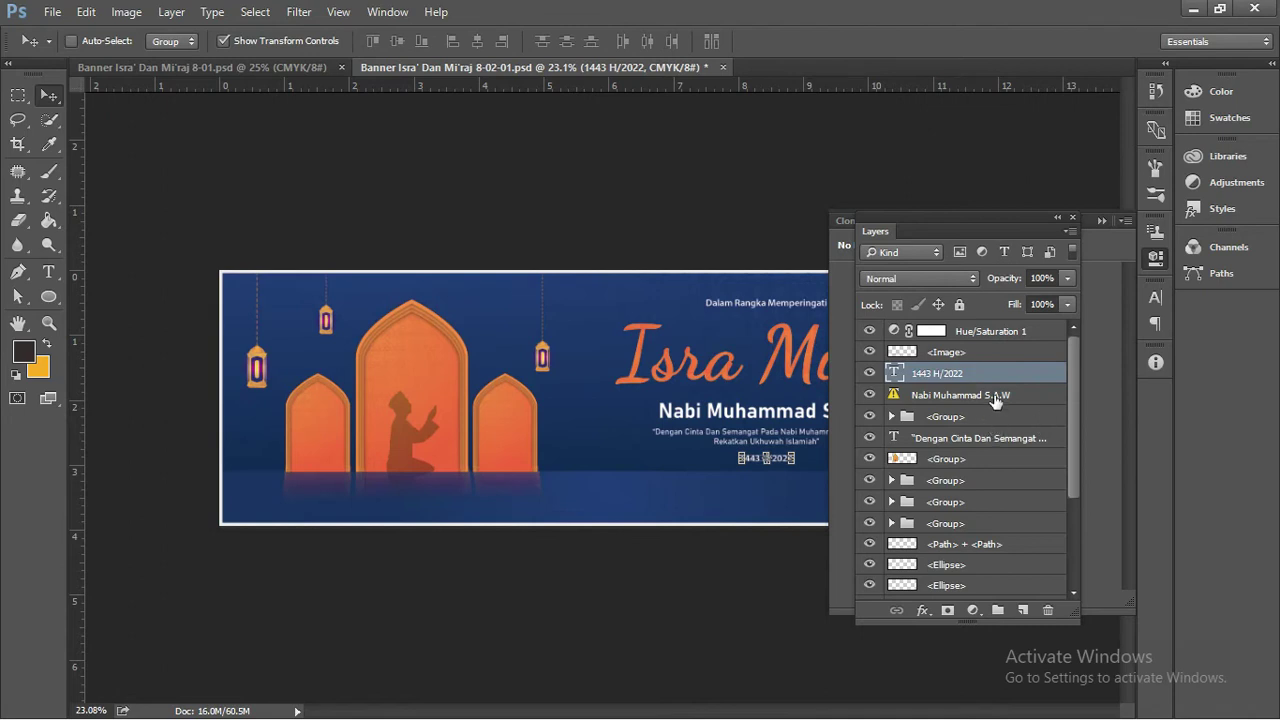
{"action": "left_click", "coordinate": [994, 398], "text": "ctrl"}
{"action": "left_click", "coordinate": [990, 436], "text": "ctrl"}
{"action": "scroll", "coordinate": [976, 447], "scroll_direction": "down", "scroll_amount": 1}
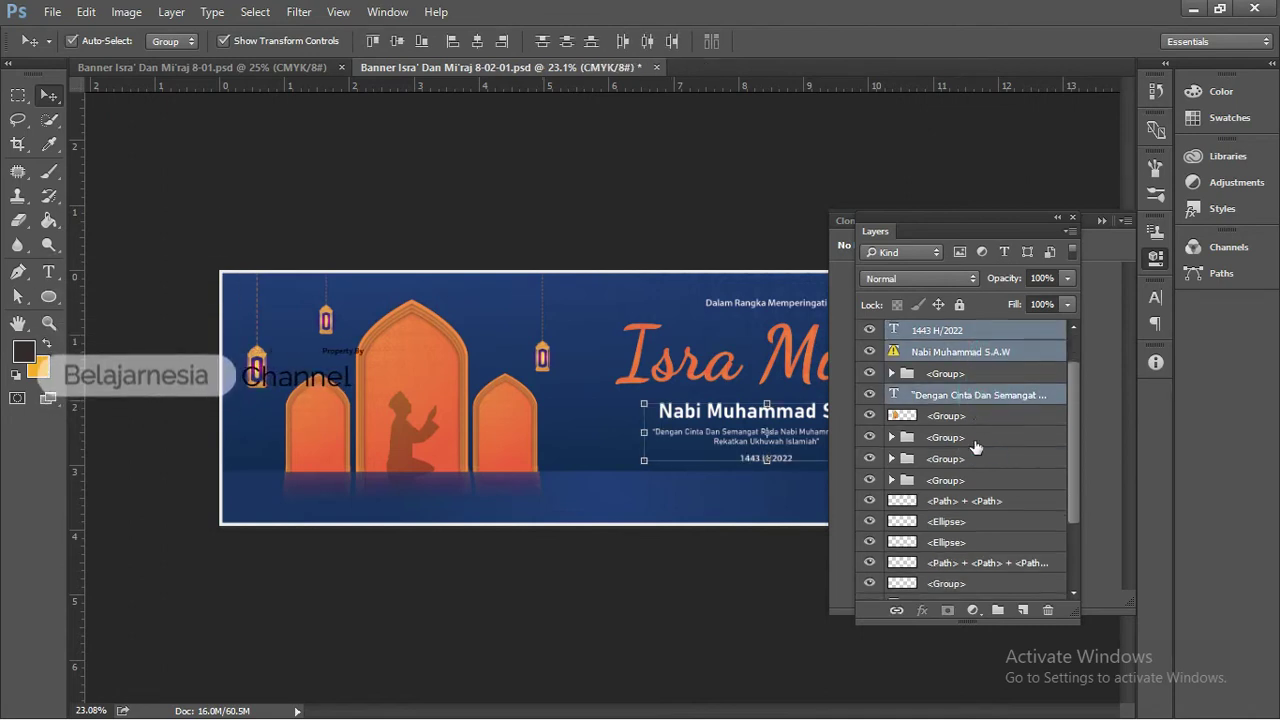
{"action": "scroll", "coordinate": [976, 447], "scroll_direction": "down", "scroll_amount": 3}
{"action": "left_click", "coordinate": [972, 500], "text": "ctrl"}
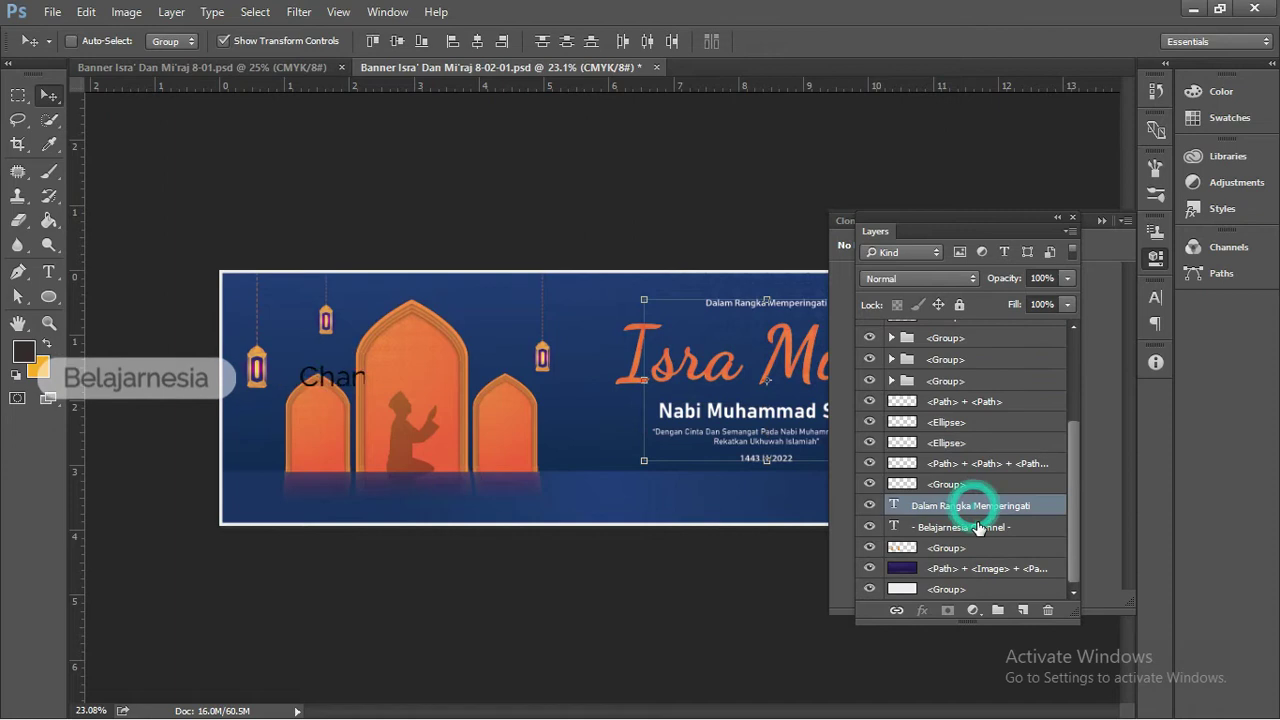
{"action": "left_click", "coordinate": [979, 527], "text": "ctrl"}
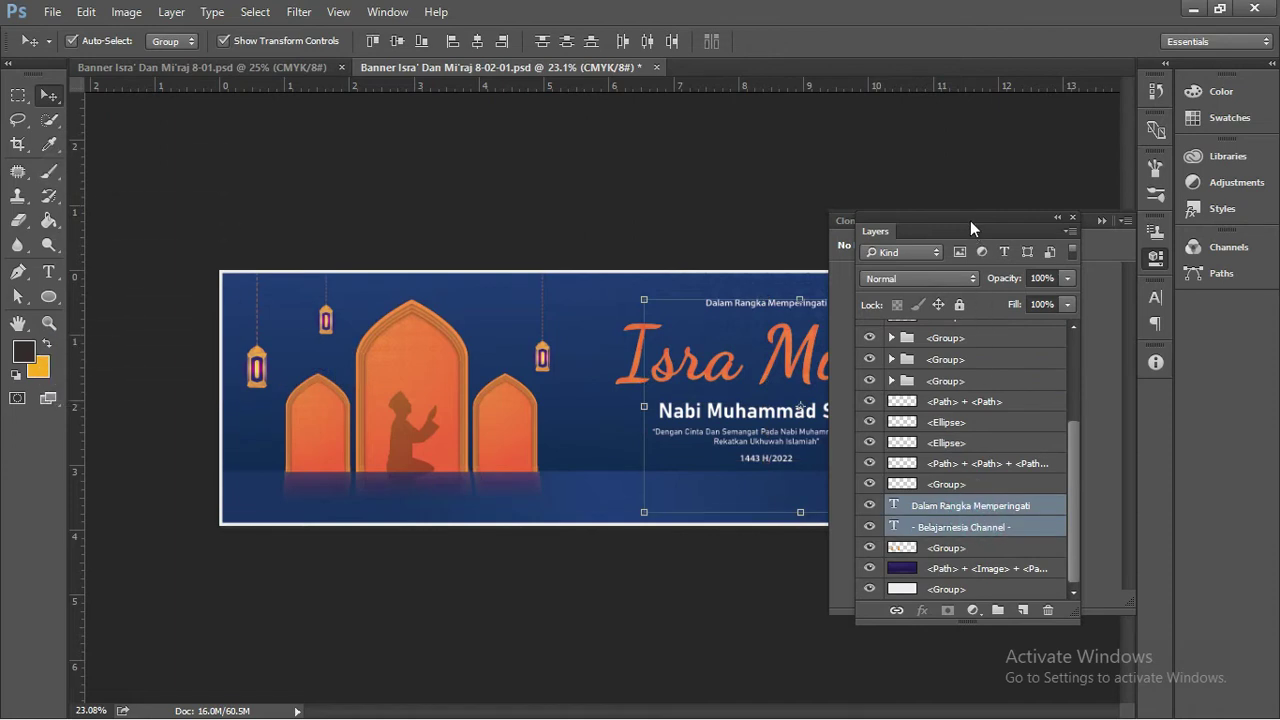
{"action": "left_click_drag", "start_coordinate": [970, 220], "coordinate": [984, 193]}
{"action": "scroll", "coordinate": [920, 386], "scroll_direction": "up", "scroll_amount": 3}
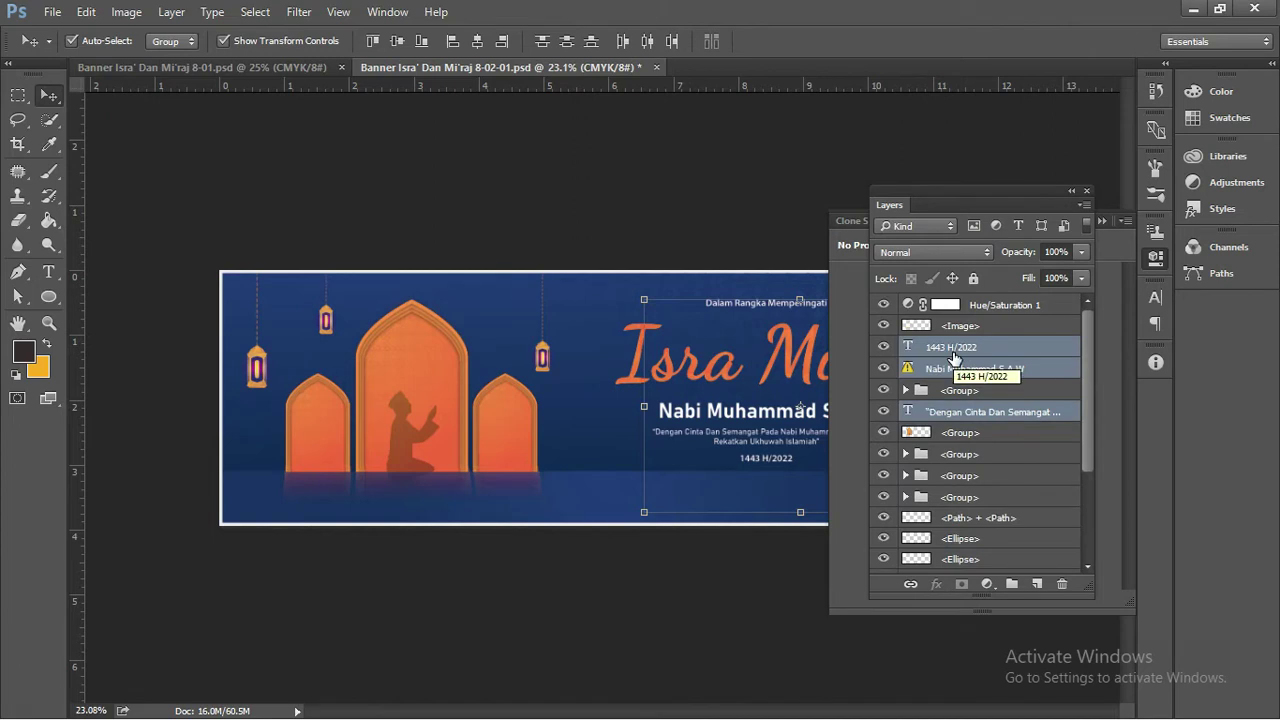
{"action": "key", "text": "ctrl"}
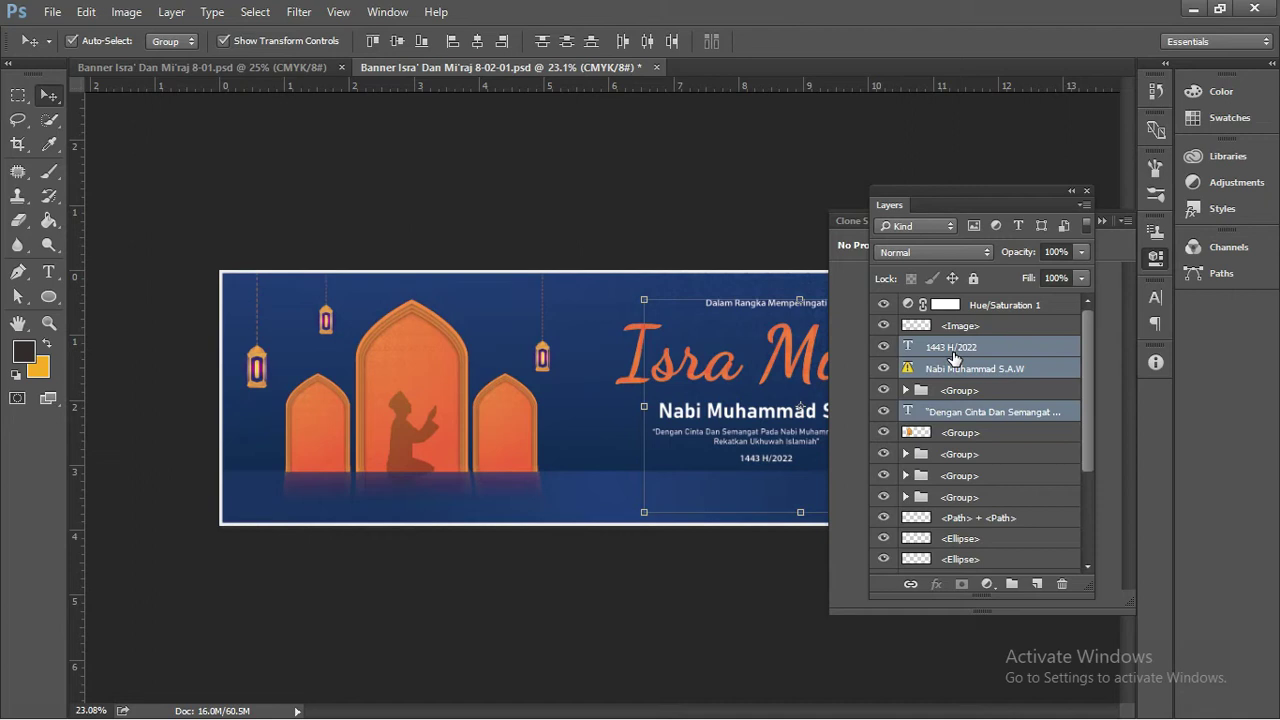
{"action": "key", "text": "ctrl+shift+bracketright"}
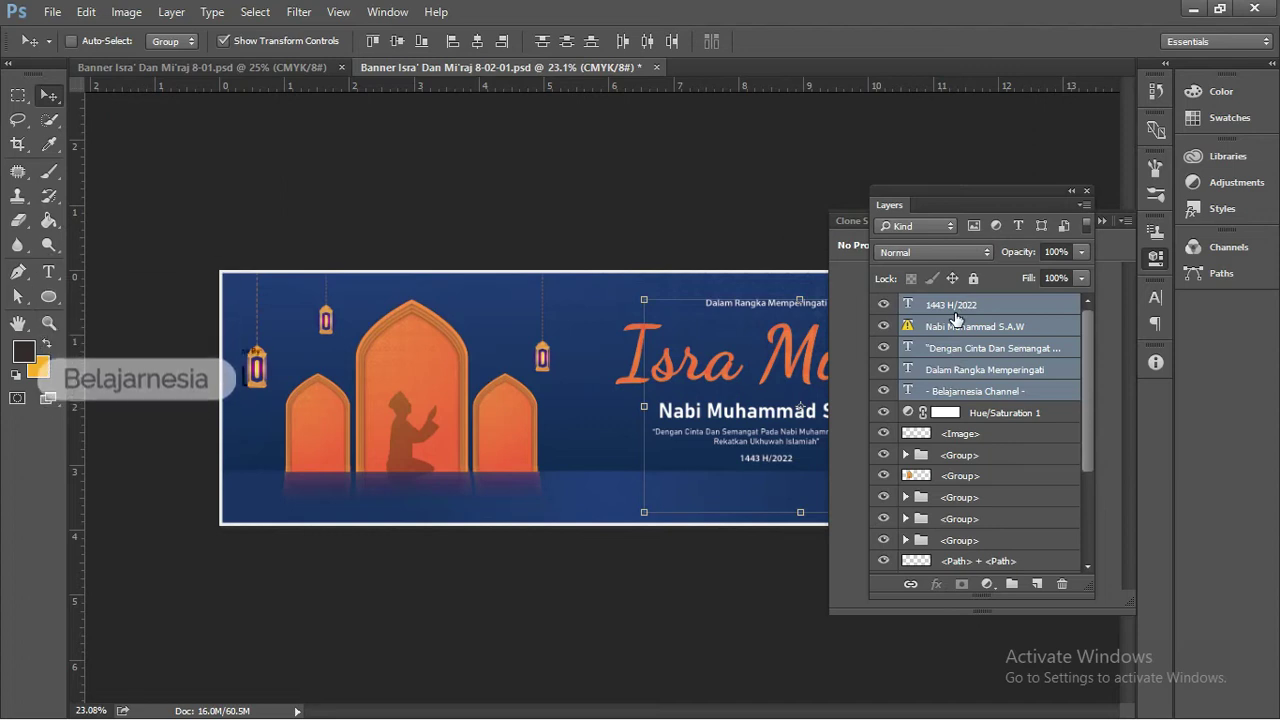
- Group the five selected text layers, and hide and show the group to check its contents
{"action": "key", "text": "ctrl"}
{"action": "key", "text": "ctrl+g"}
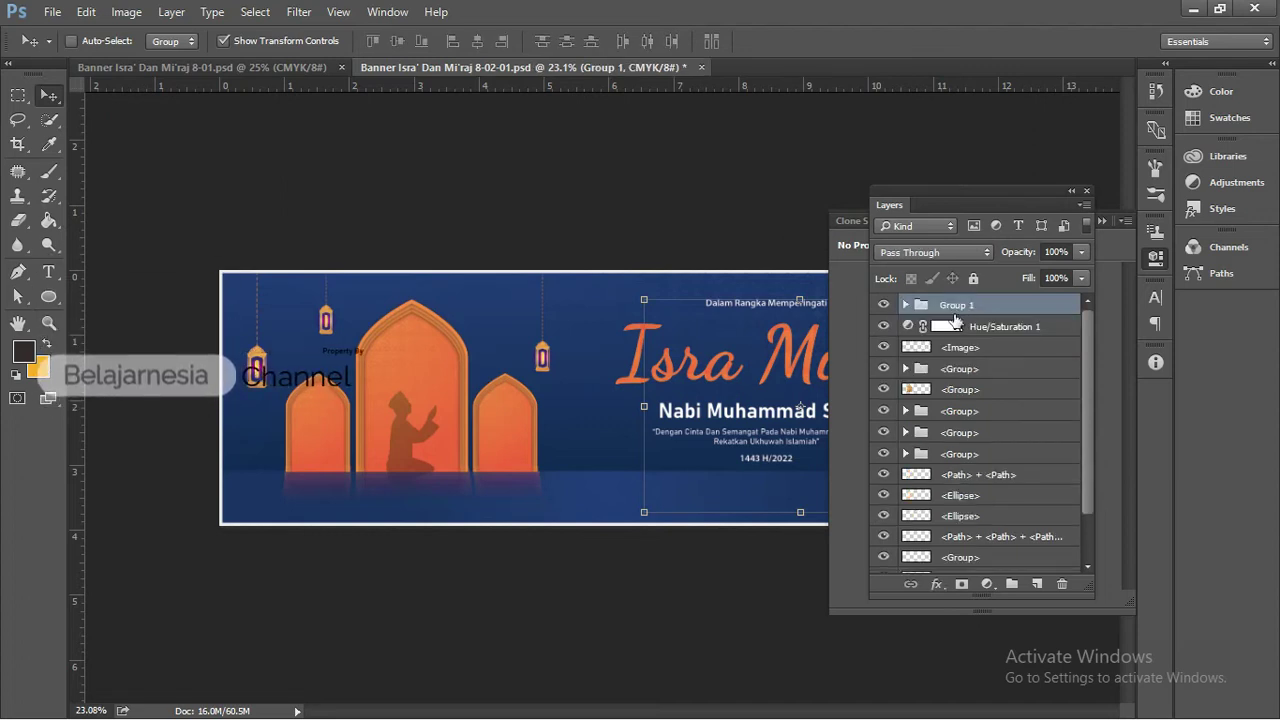
{"action": "left_click", "coordinate": [883, 305]}
{"action": "left_click", "coordinate": [883, 305]}
{"action": "left_click", "coordinate": [883, 305]}
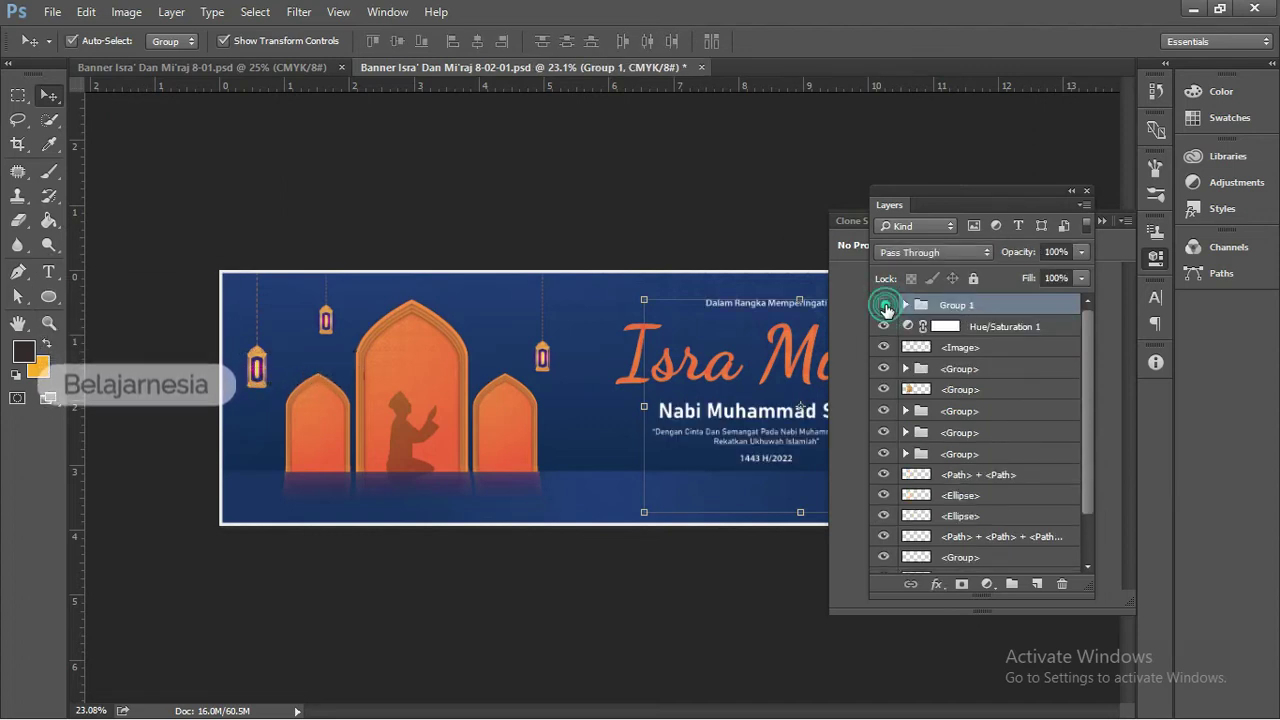
{"action": "left_click", "coordinate": [883, 305]}
- Check the Isra Miraj title group by hiding and showing it, and move it above the Hue/Saturation layer, directly below the text group
{"action": "left_click", "coordinate": [797, 380]}
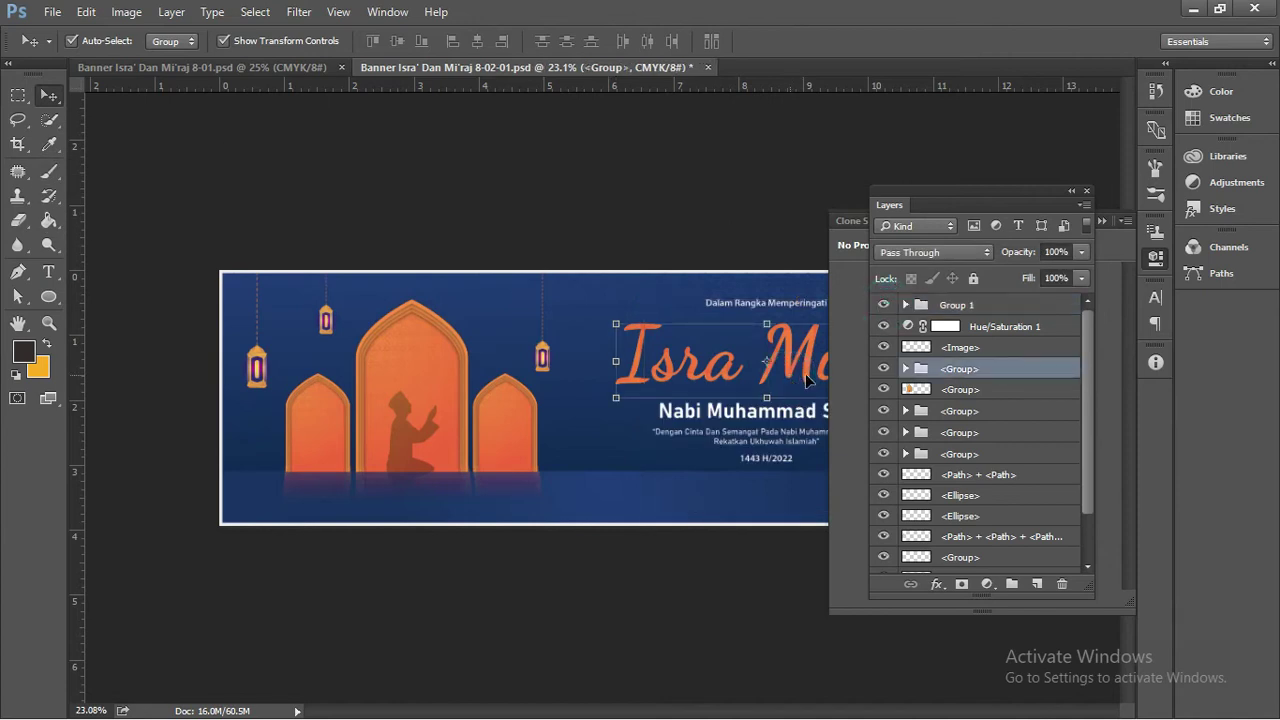
{"action": "left_click", "coordinate": [886, 369]}
{"action": "left_click", "coordinate": [886, 369]}
{"action": "left_click_drag", "start_coordinate": [981, 380], "coordinate": [988, 316]}
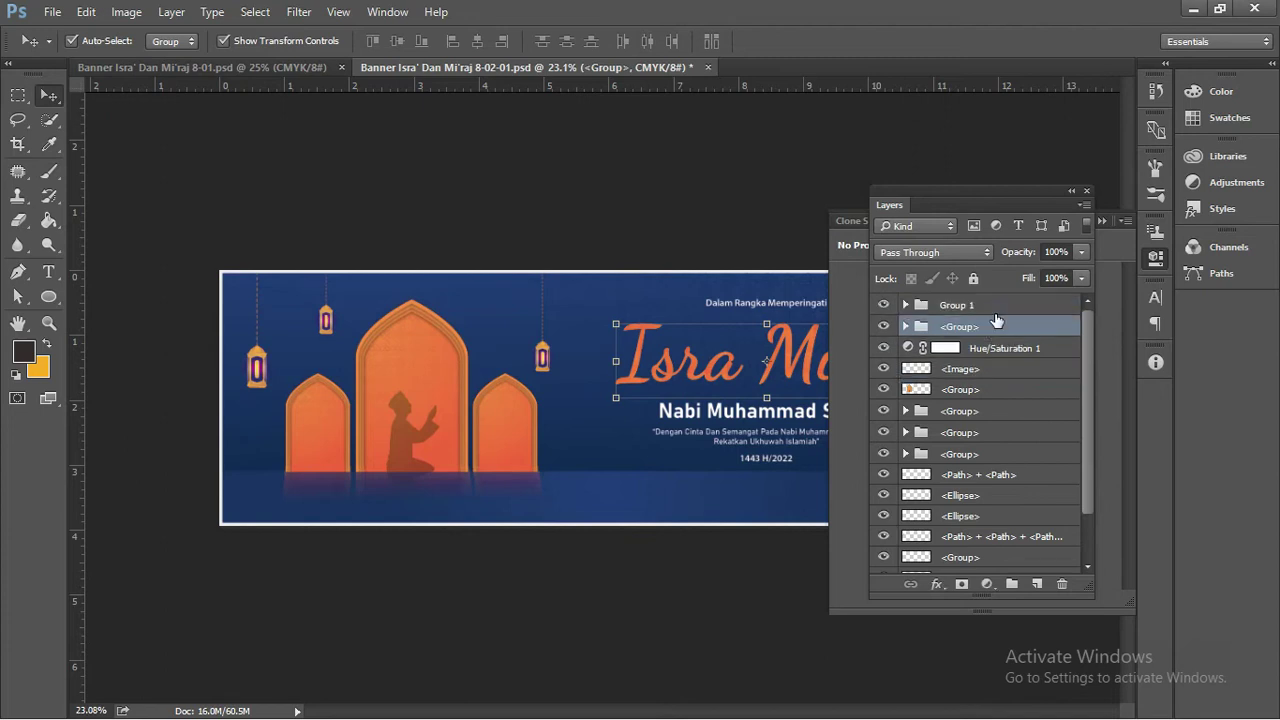
{"action": "left_click", "coordinate": [668, 233]}
{"action": "scroll", "coordinate": [672, 236], "scroll_direction": "down", "scroll_amount": 3}
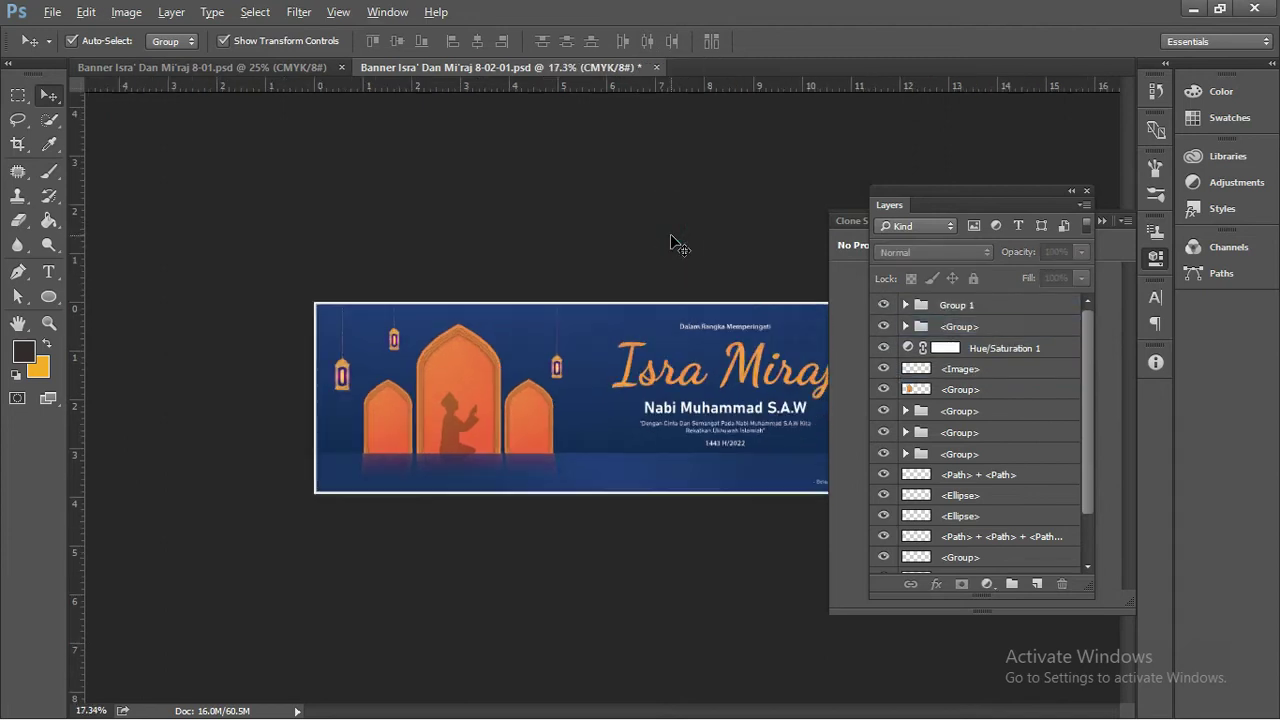
- Reopen the Hue/Saturation adjustment's settings and set the hue to -1 and the saturation to -4
{"action": "left_click_drag", "start_coordinate": [922, 198], "coordinate": [330, 166]}
{"action": "left_click", "coordinate": [1102, 214]}
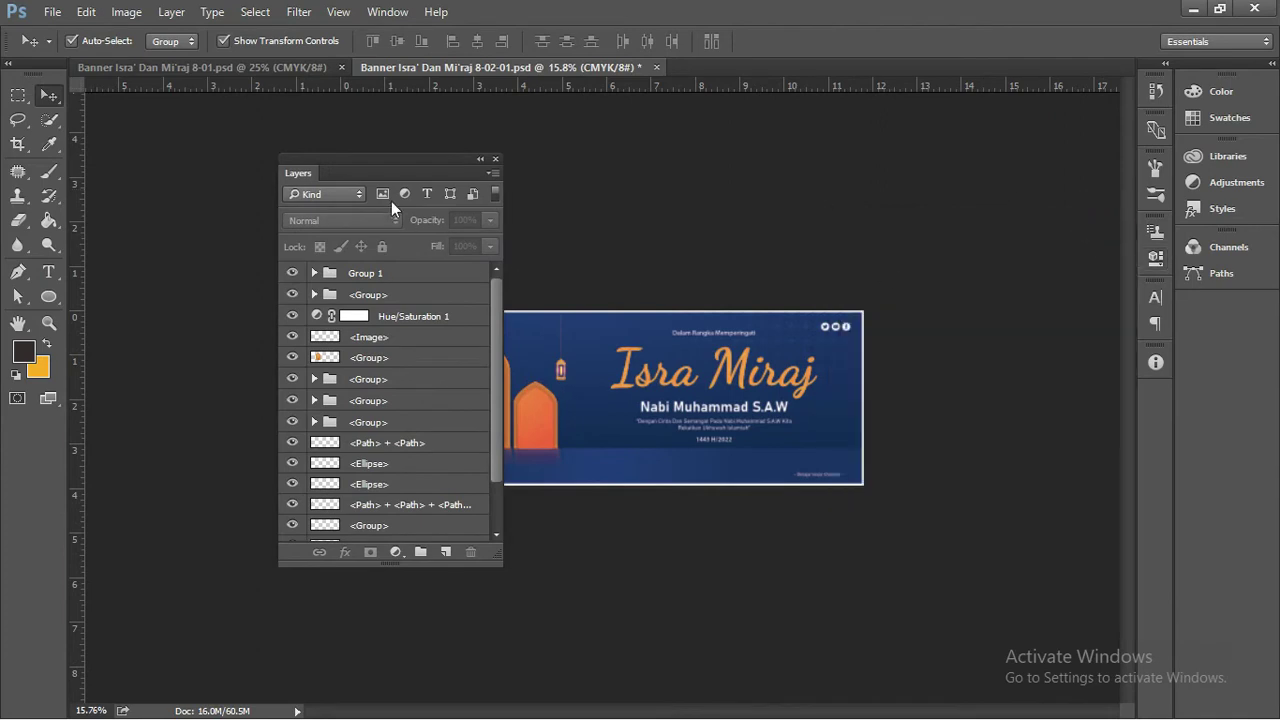
{"action": "left_click", "coordinate": [382, 164]}
{"action": "left_click_drag", "start_coordinate": [350, 164], "coordinate": [228, 190]}
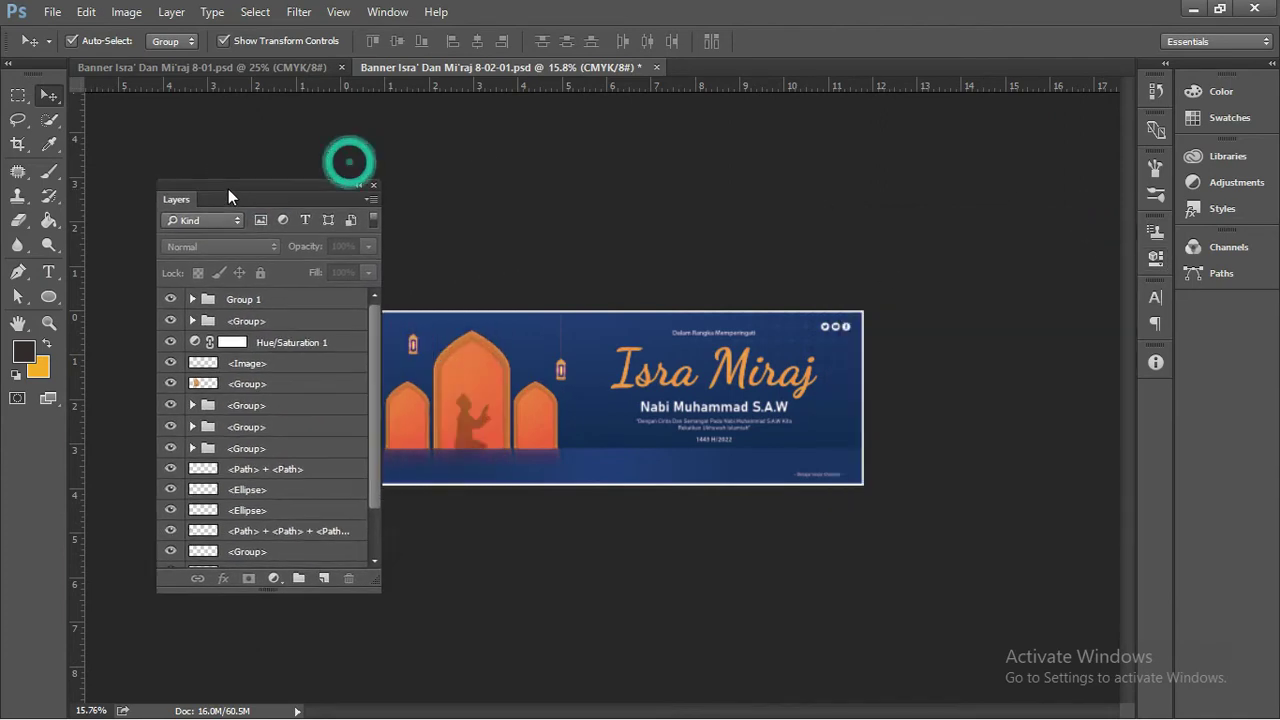
{"action": "left_click", "coordinate": [277, 344]}
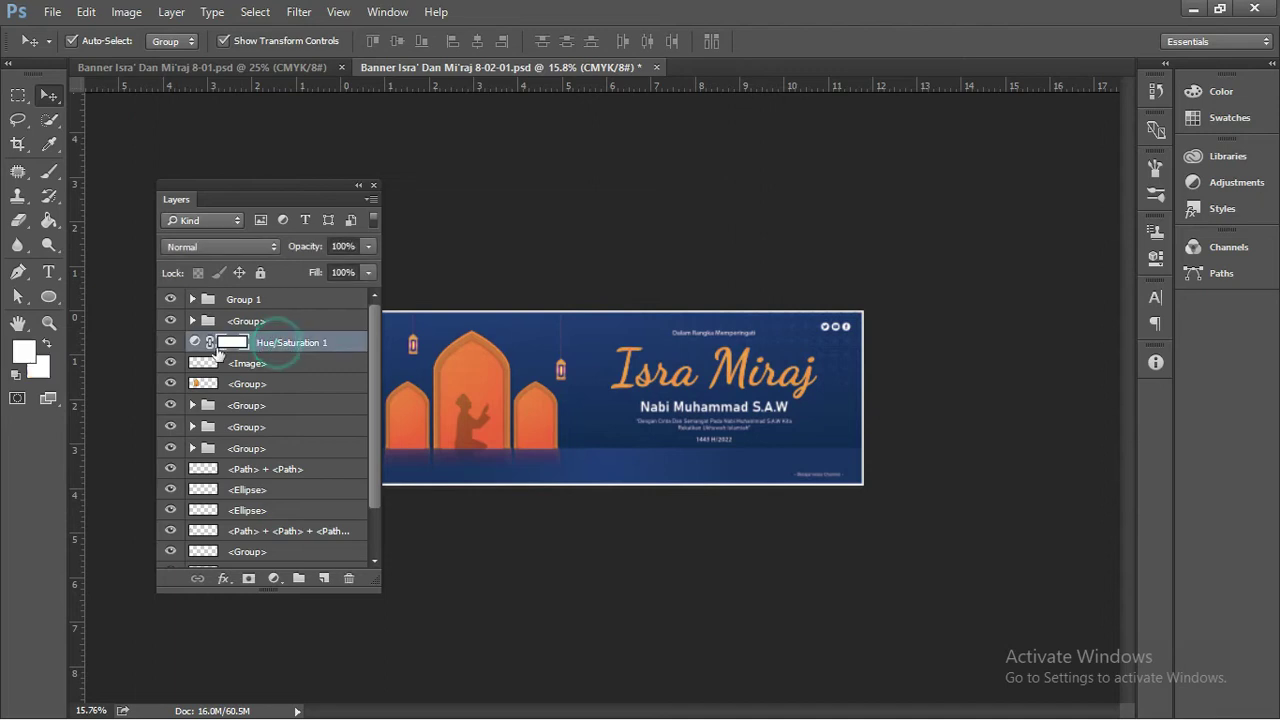
{"action": "double_click", "coordinate": [195, 344]}
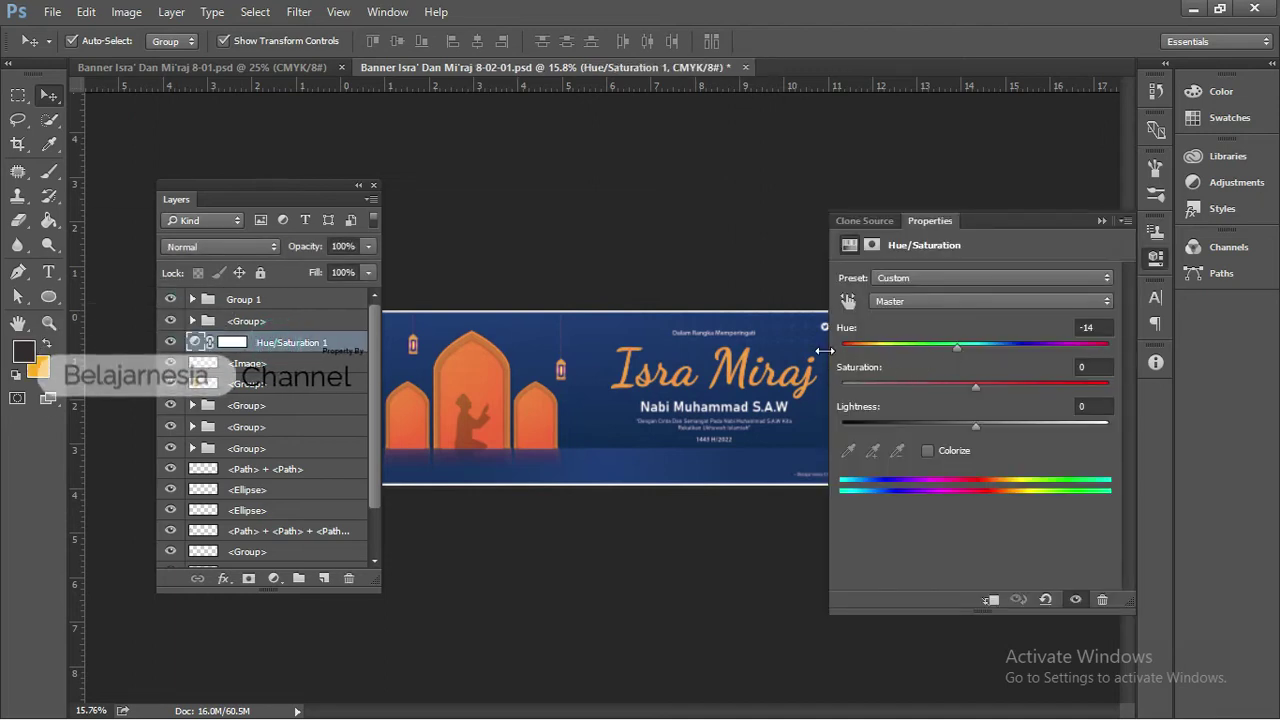
{"action": "left_click_drag", "start_coordinate": [1009, 351], "coordinate": [1009, 387]}
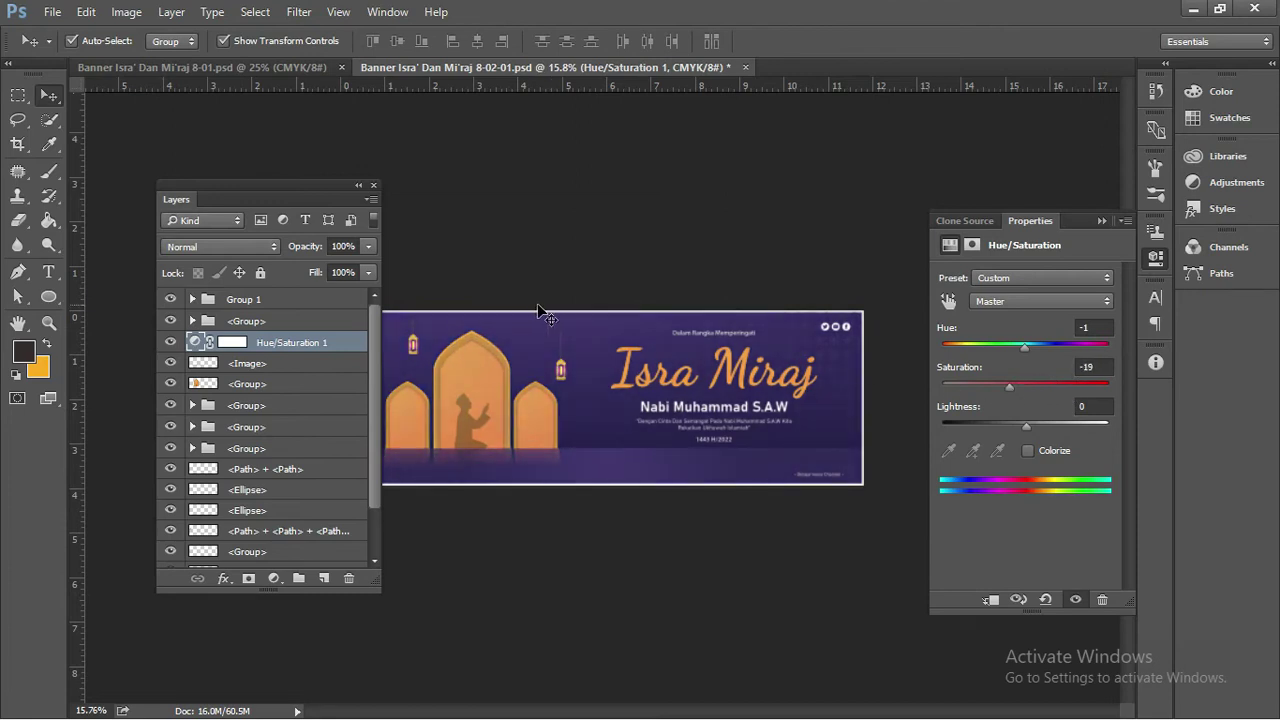
{"action": "left_click_drag", "start_coordinate": [1012, 390], "coordinate": [1021, 387]}
- Dock the layer list with the collapsed side panels and collapse the adjustment settings to clear the artwork
{"action": "left_click_drag", "start_coordinate": [342, 190], "coordinate": [1161, 297]}
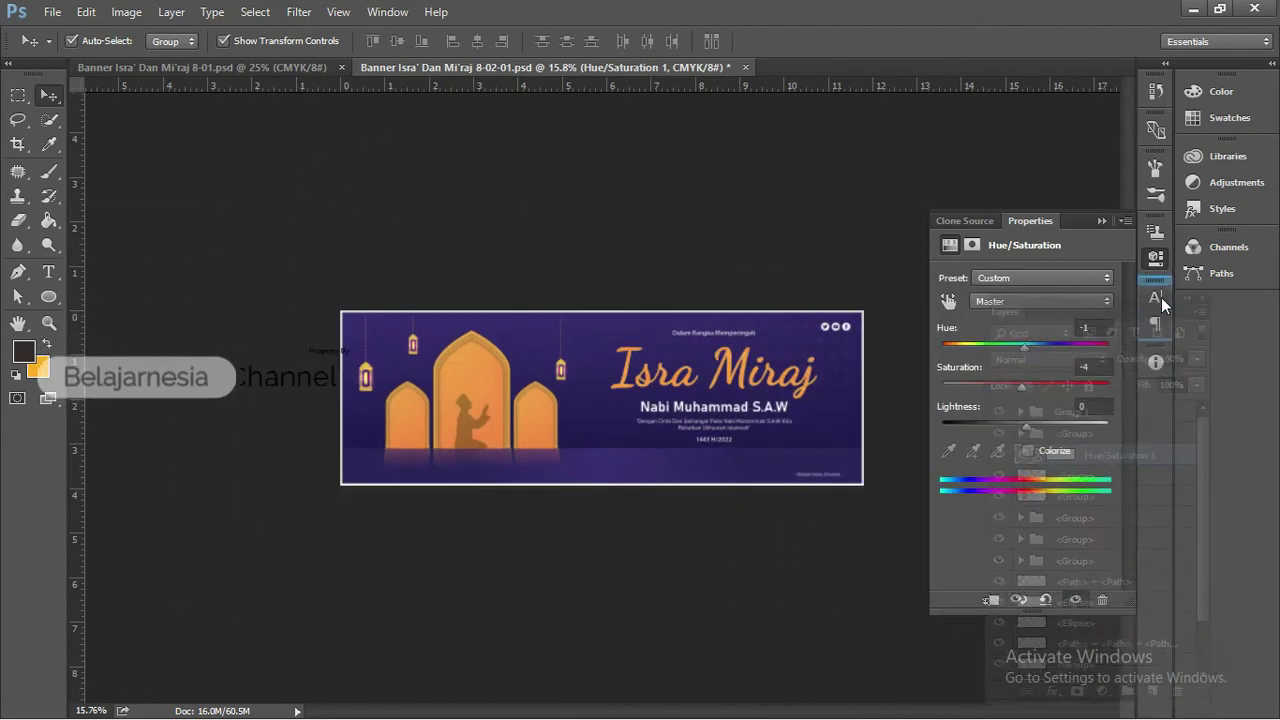
{"action": "left_click", "coordinate": [1099, 221]}
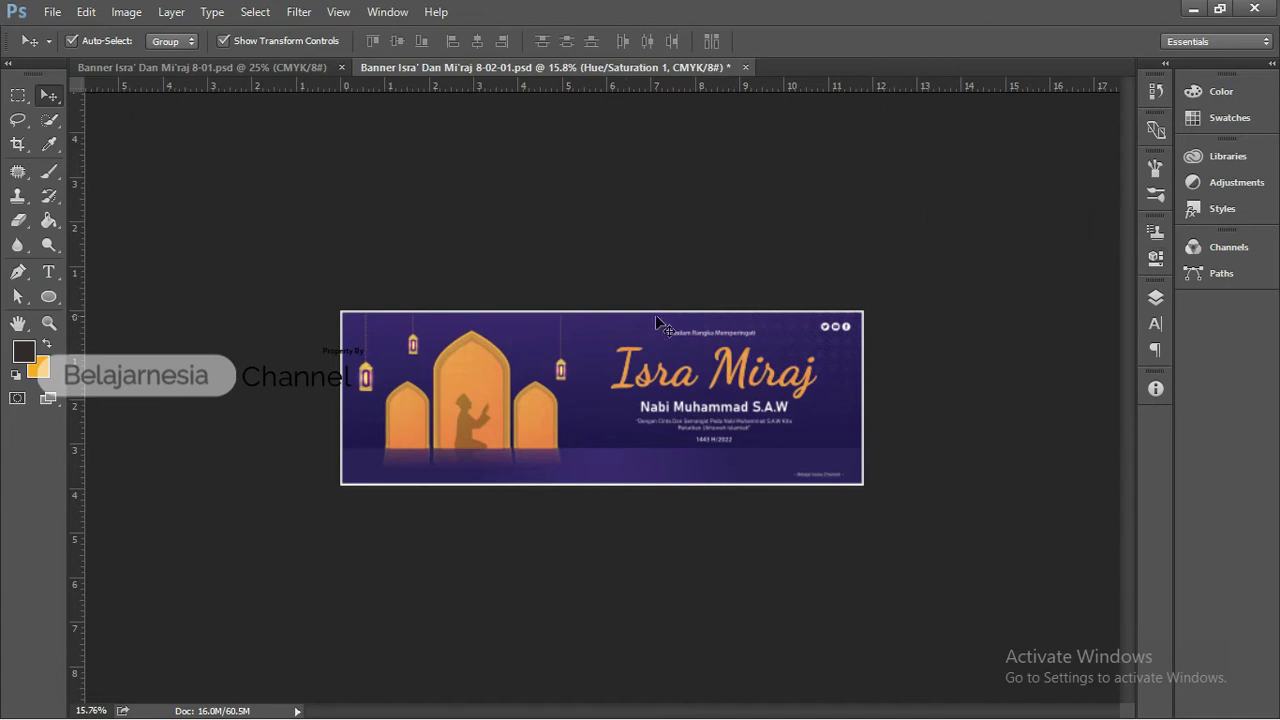
{"action": "scroll", "coordinate": [626, 320], "scroll_direction": "up", "scroll_amount": 2}
{"action": "scroll", "coordinate": [628, 319], "scroll_direction": "down", "scroll_amount": 1}
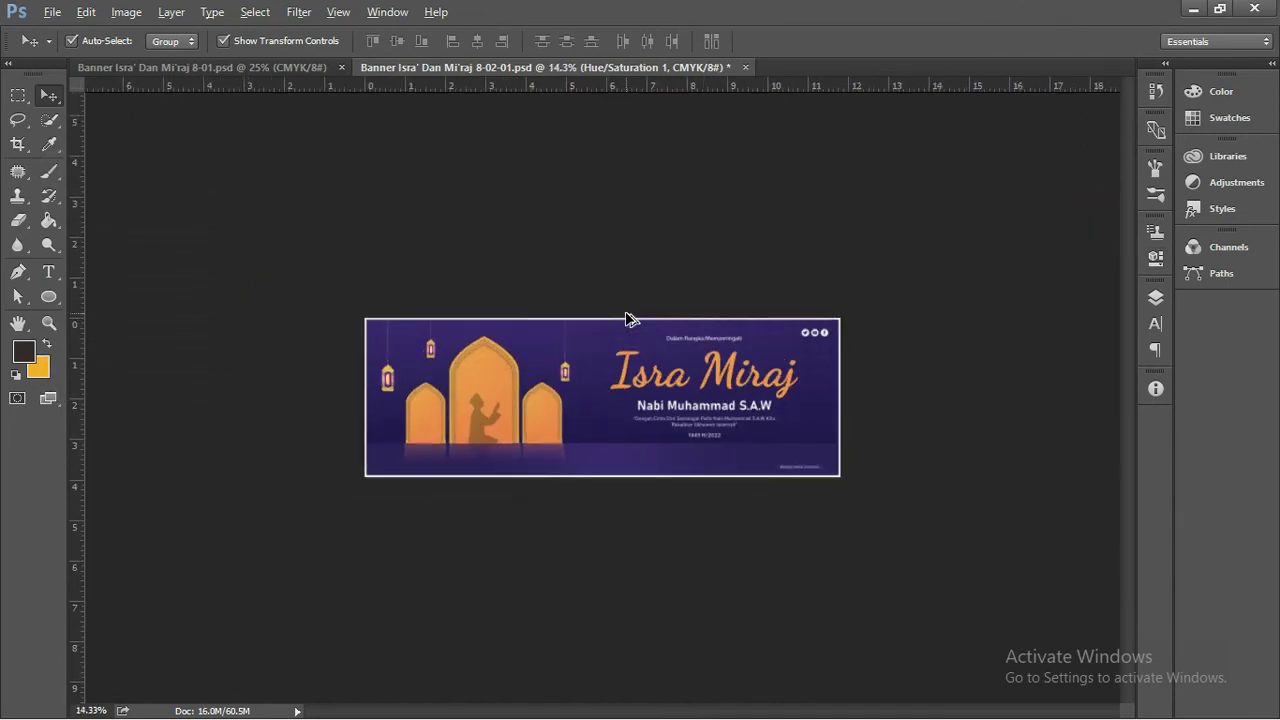
- Select all of the banner's layers, combine them into a single group, and deselect it
{"action": "key", "text": "alt+v"}
{"action": "scroll", "coordinate": [610, 305], "scroll_direction": "down", "scroll_amount": 1}
{"action": "left_click_drag", "start_coordinate": [346, 263], "coordinate": [905, 452]}
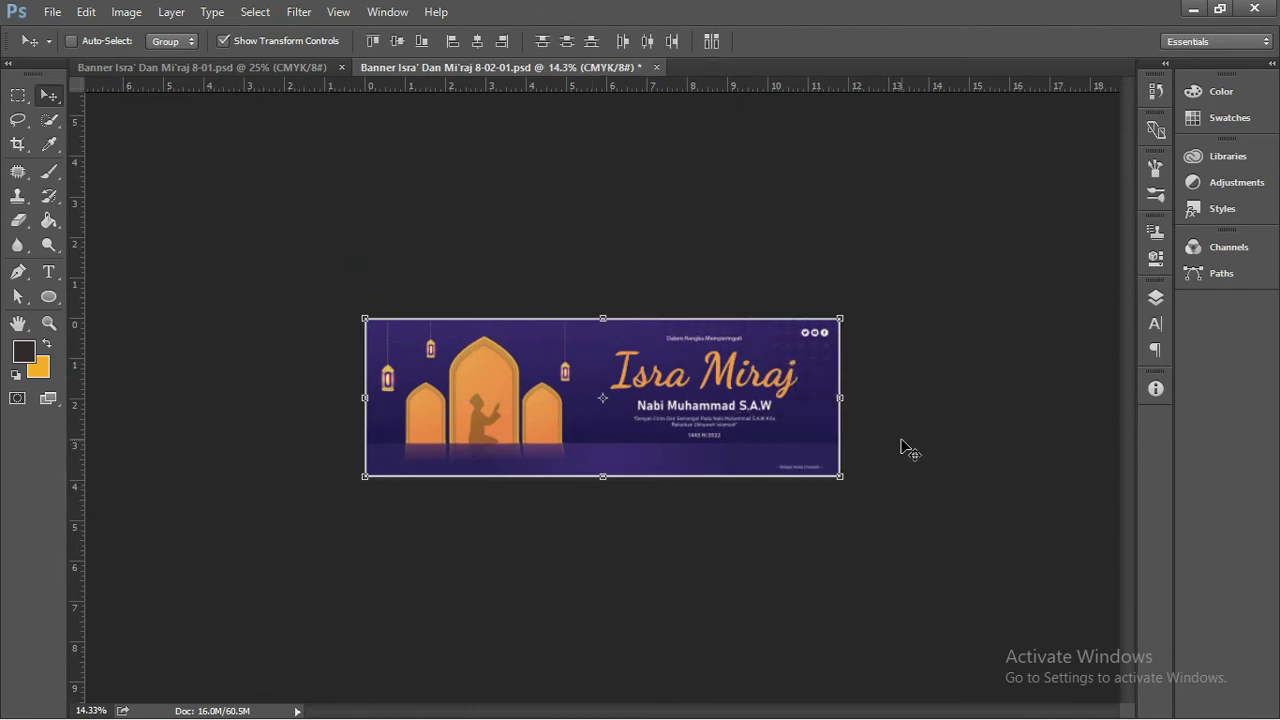
{"action": "key", "text": "ctrl"}
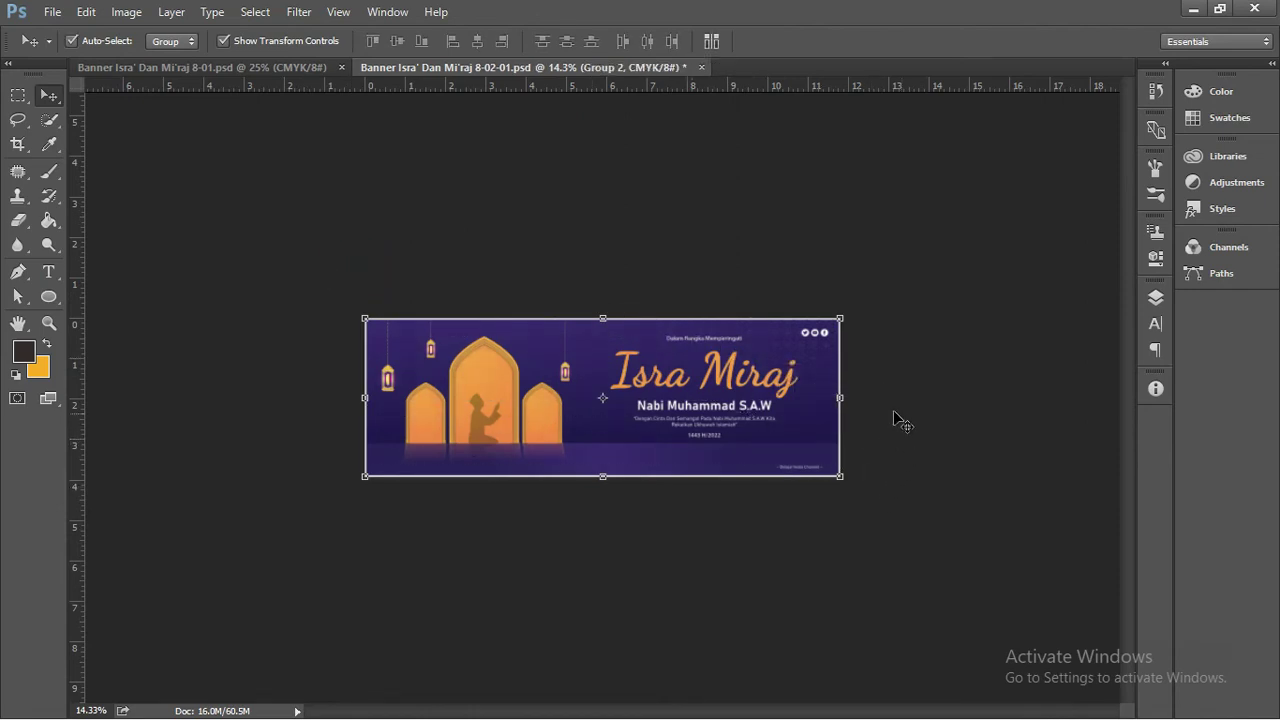
{"action": "left_click", "coordinate": [898, 418]}
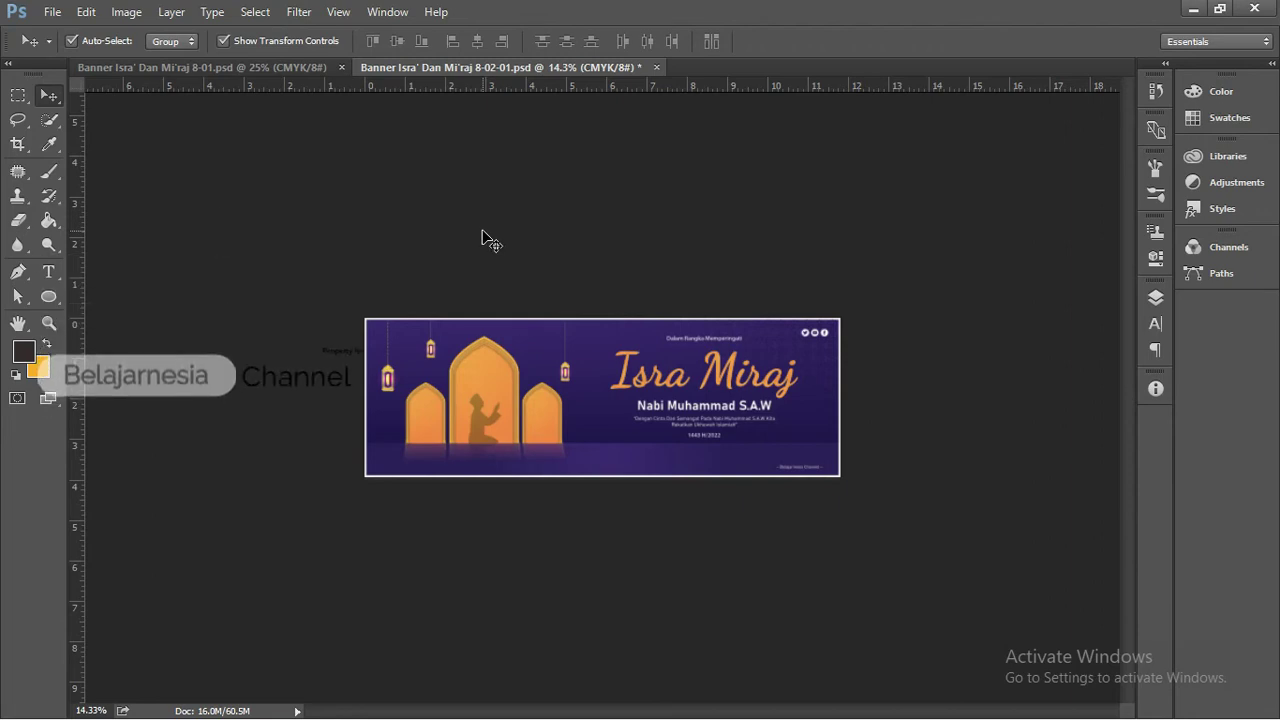
- Inspect the finished banner closer up and select it on the canvas to check that it is grouped
{"action": "scroll", "coordinate": [600, 410], "scroll_direction": "up", "scroll_amount": 5}
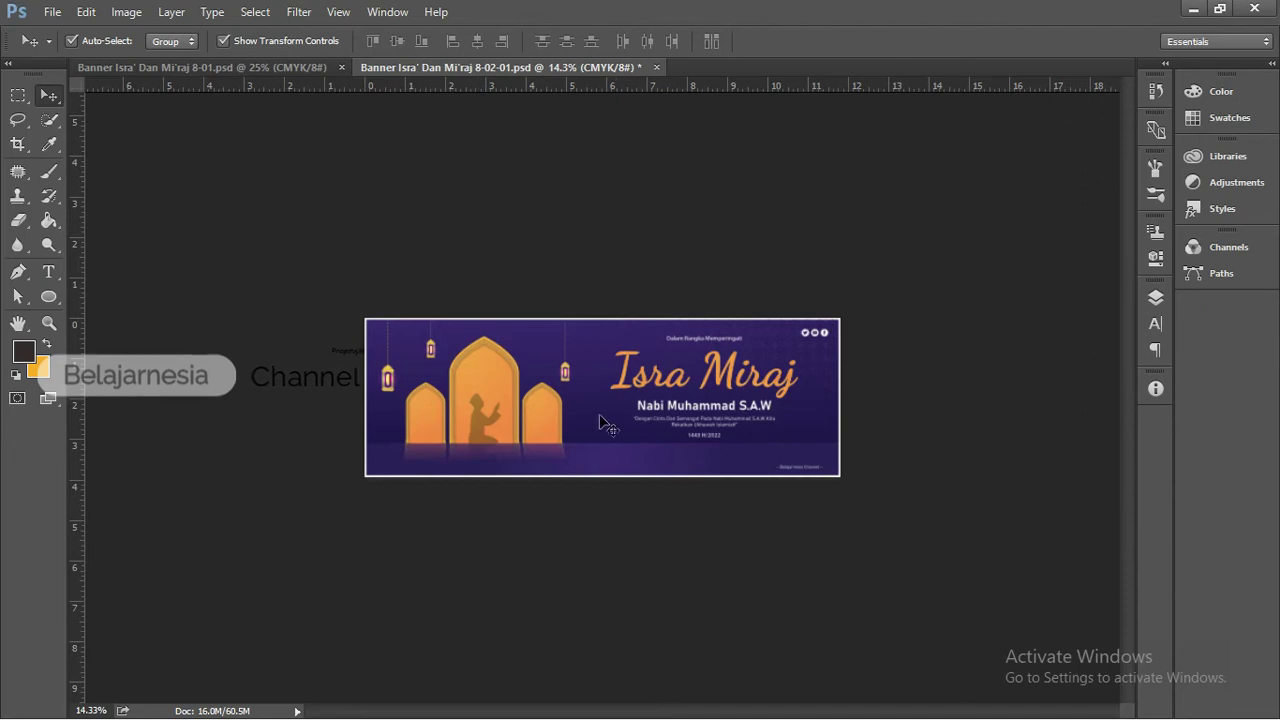
{"action": "scroll", "coordinate": [651, 408], "scroll_direction": "down", "scroll_amount": 3}
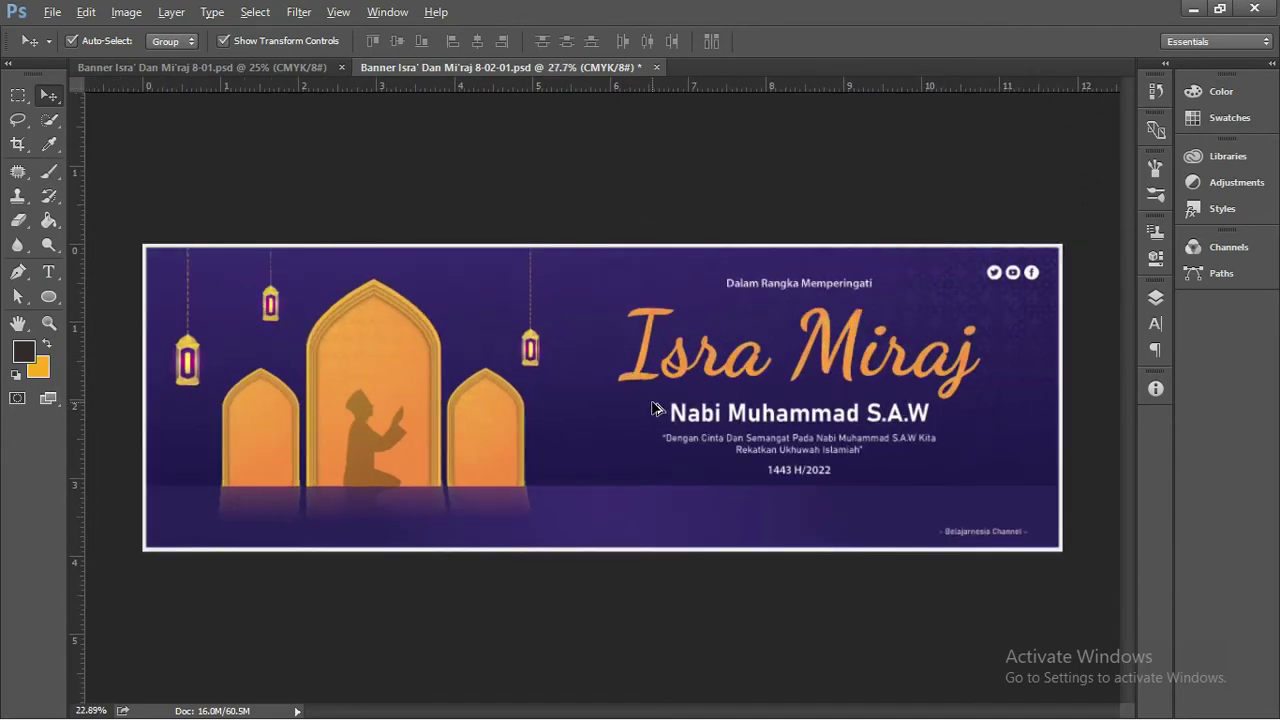
{"action": "left_click", "coordinate": [737, 426]}
{"action": "left_click", "coordinate": [742, 424]}
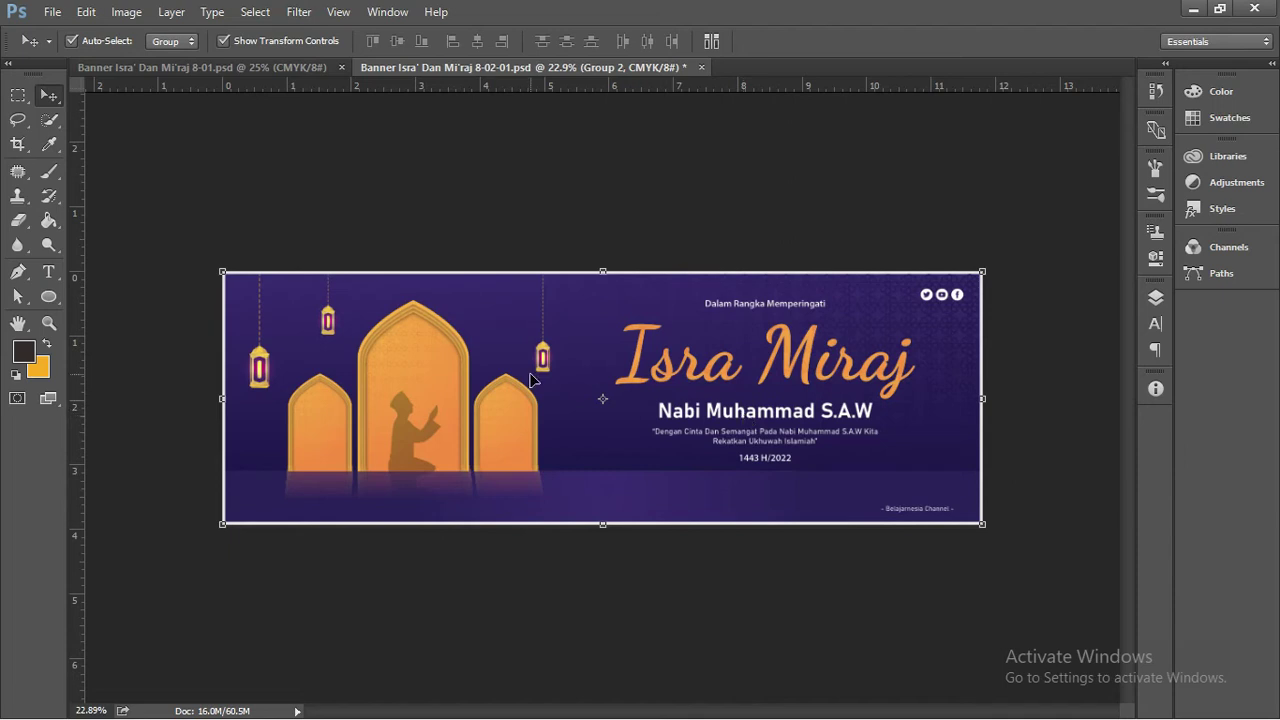
- Open the canvas size settings for the purple banner and switch the measurement units to centimetres
{"action": "scroll", "coordinate": [532, 376], "scroll_direction": "down", "scroll_amount": 2}
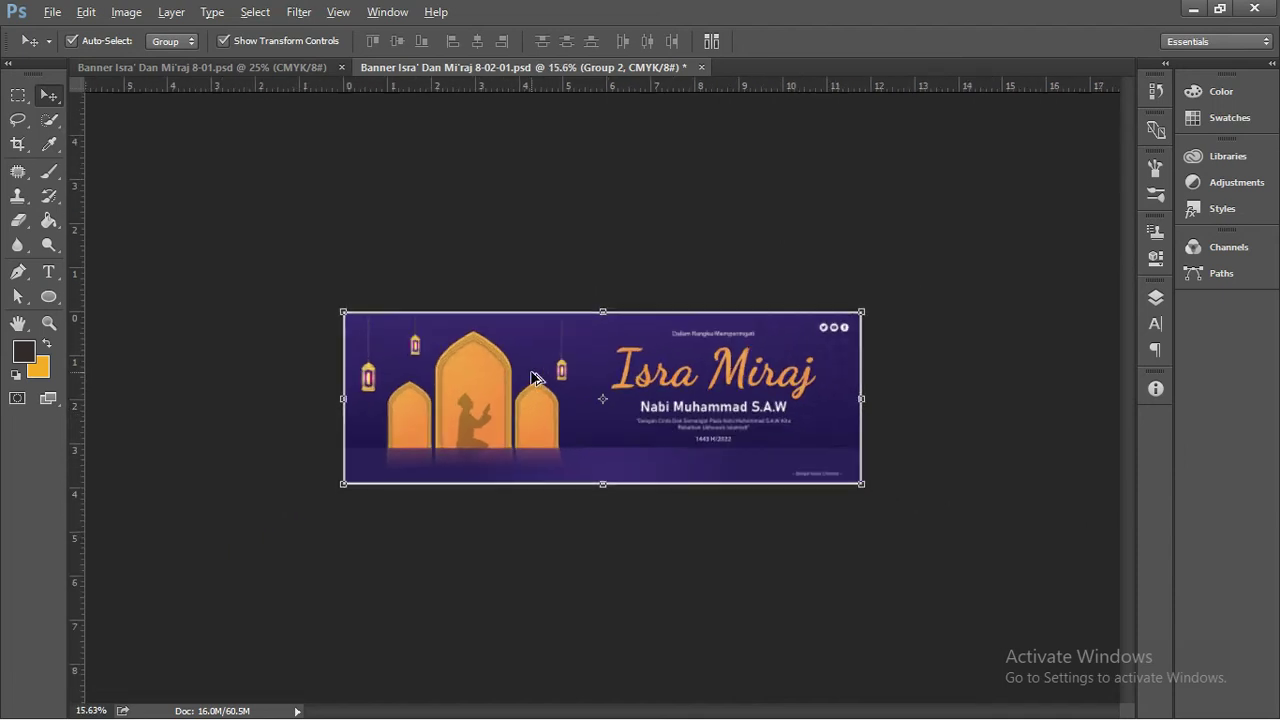
{"action": "scroll", "coordinate": [532, 376], "scroll_direction": "down", "scroll_amount": 2}
{"action": "left_click", "coordinate": [126, 12]}
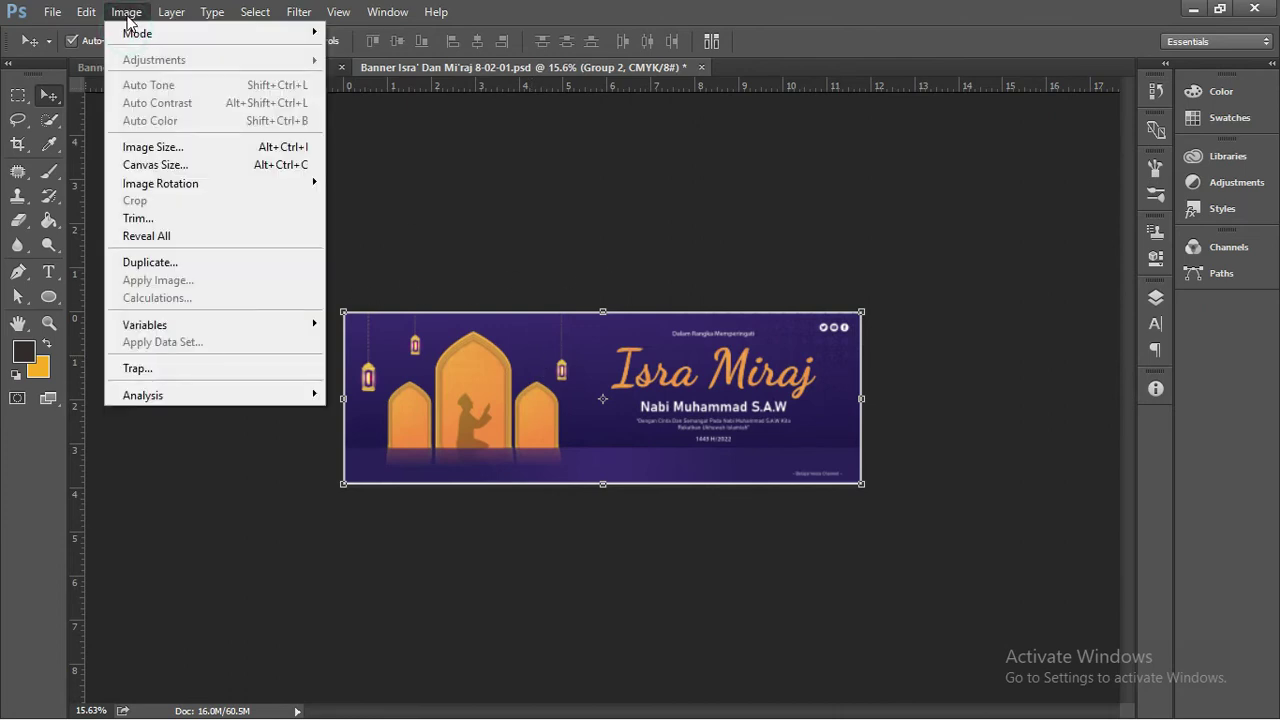
{"action": "left_click", "coordinate": [166, 168]}
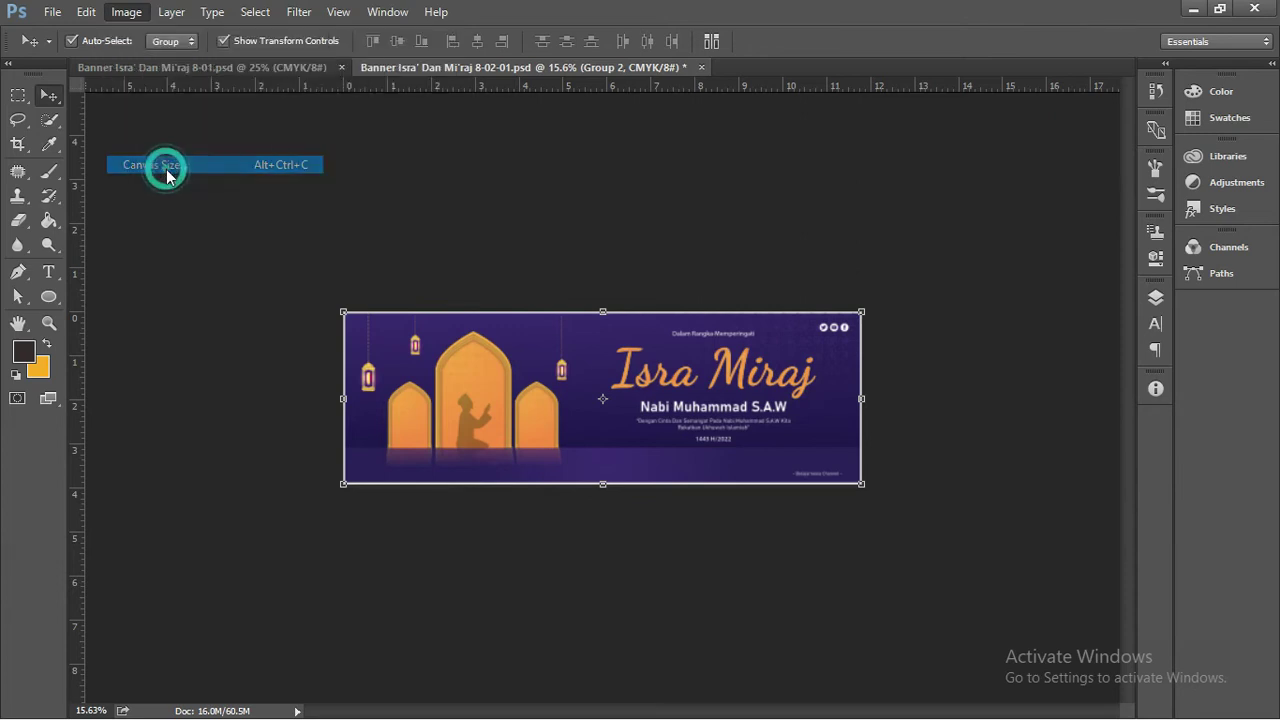
{"action": "double_click", "coordinate": [425, 229]}
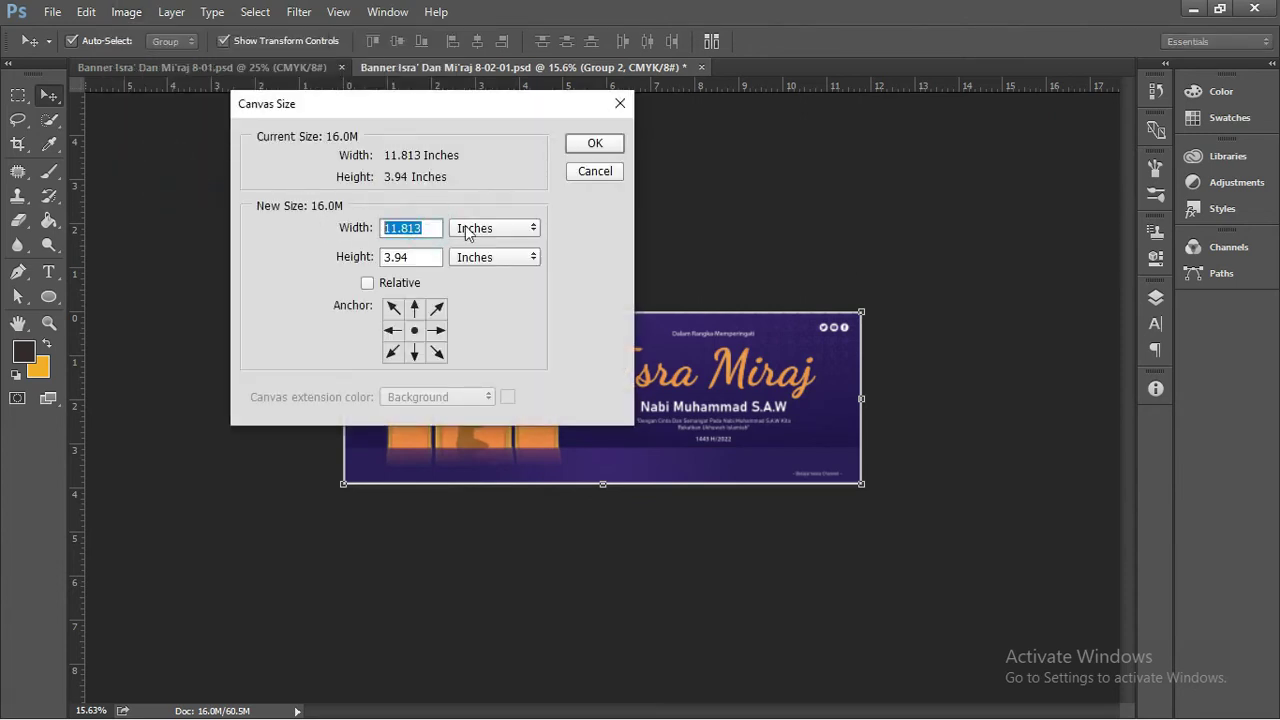
{"action": "left_click", "coordinate": [471, 228]}
{"action": "left_click", "coordinate": [483, 285]}
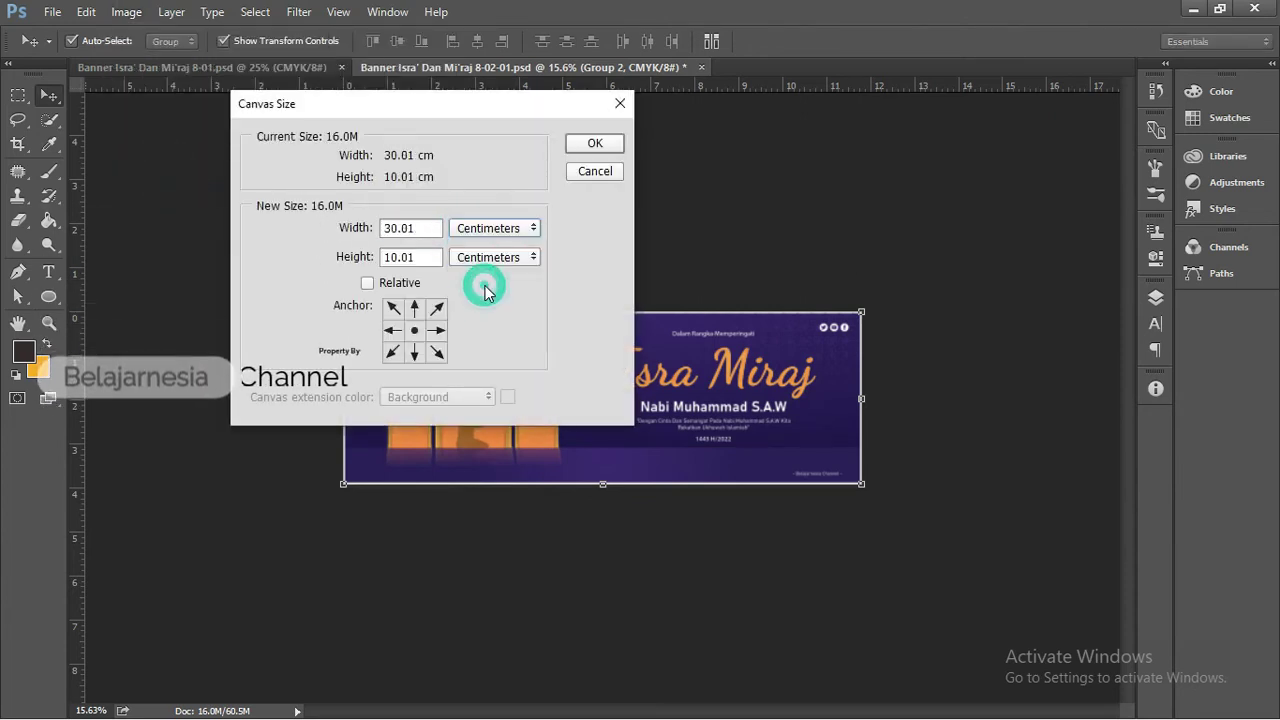
- Enlarge the canvas to 300.01 cm wide and 100.01 cm high, accepting the large-document warning and suppressing it for good
{"action": "double_click", "coordinate": [423, 228]}
{"action": "left_click", "coordinate": [396, 227]}
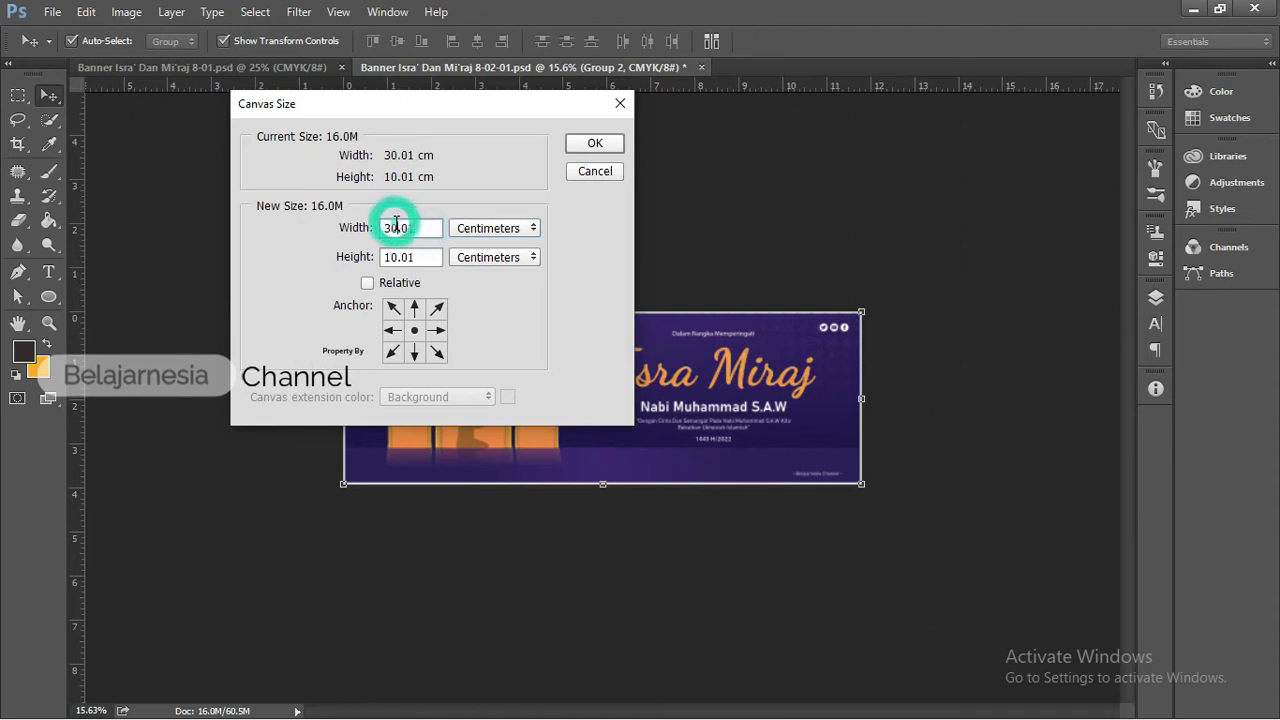
{"action": "type", "text": "0"}
{"action": "left_click", "coordinate": [396, 257]}
{"action": "type", "text": "0"}
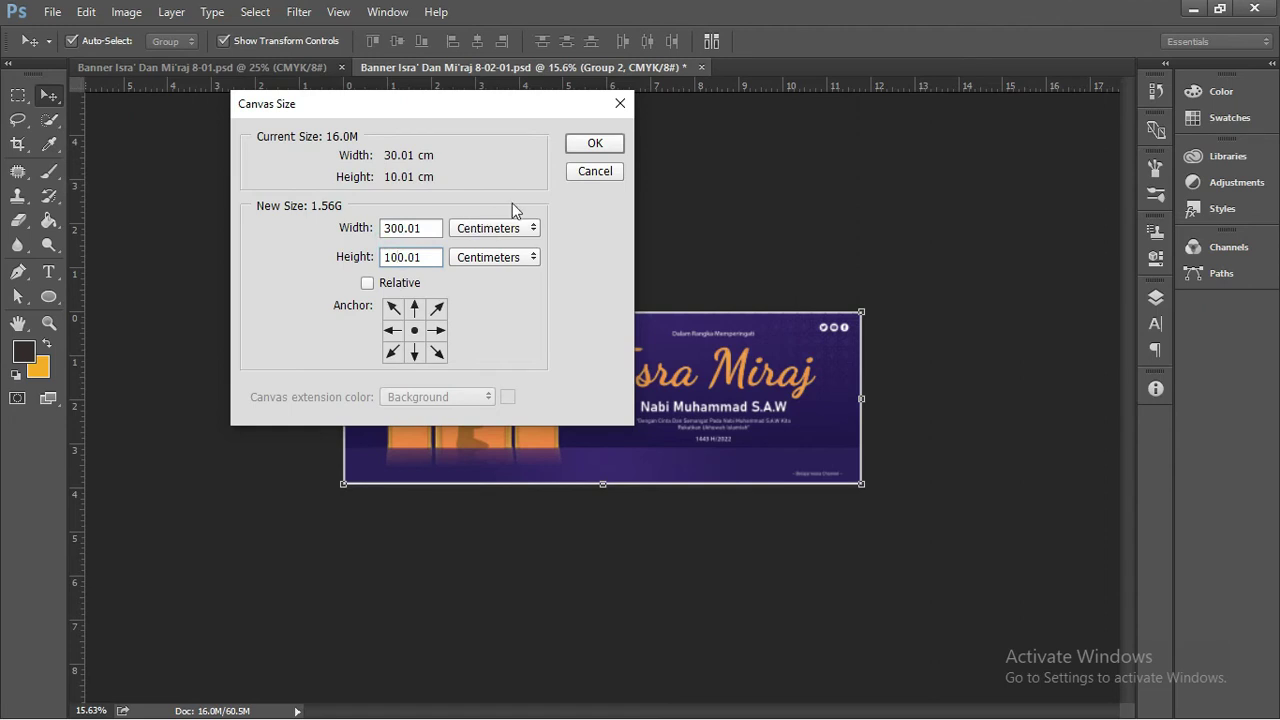
{"action": "left_click", "coordinate": [580, 149]}
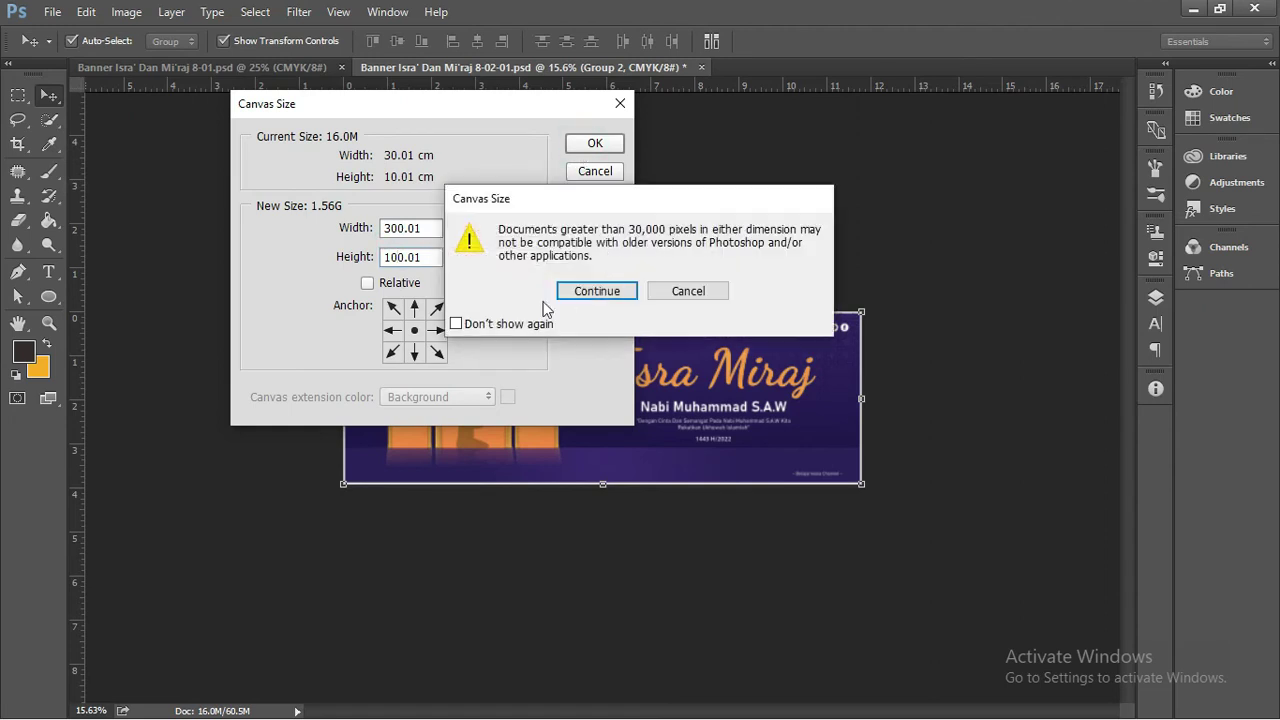
{"action": "left_click", "coordinate": [505, 323]}
{"action": "left_click_drag", "start_coordinate": [601, 207], "coordinate": [680, 294]}
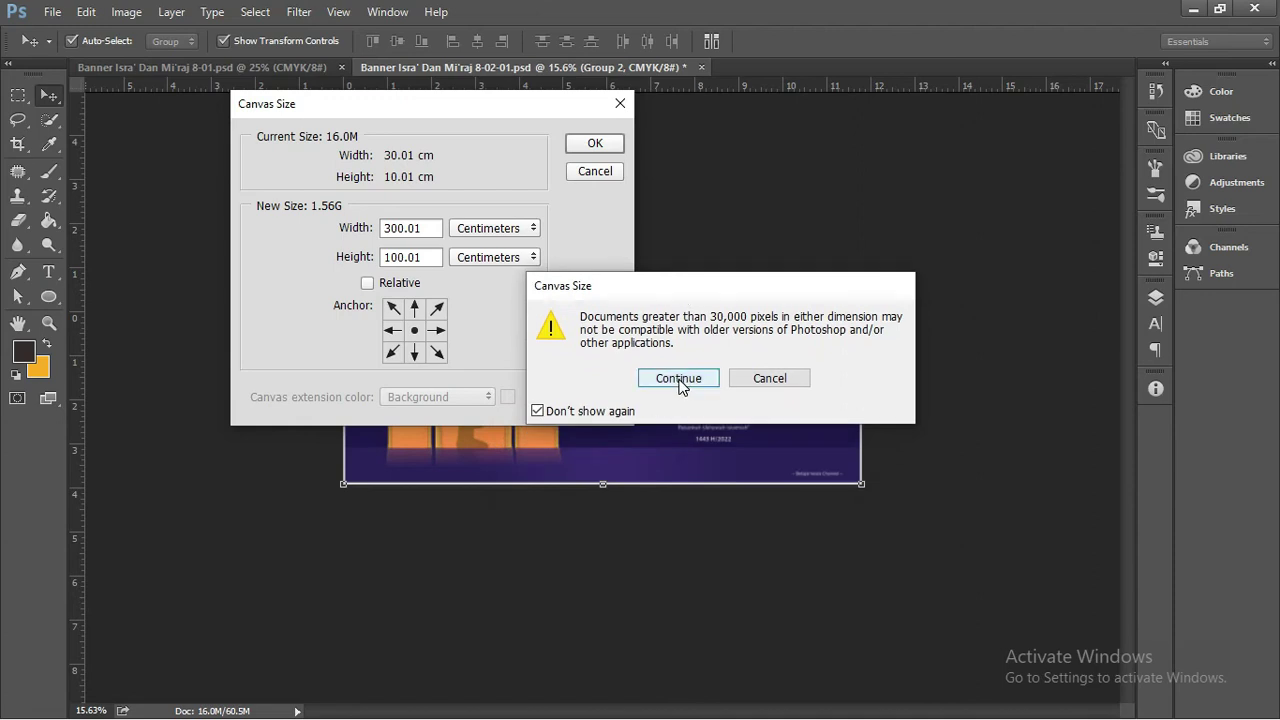
{"action": "left_click", "coordinate": [648, 379]}
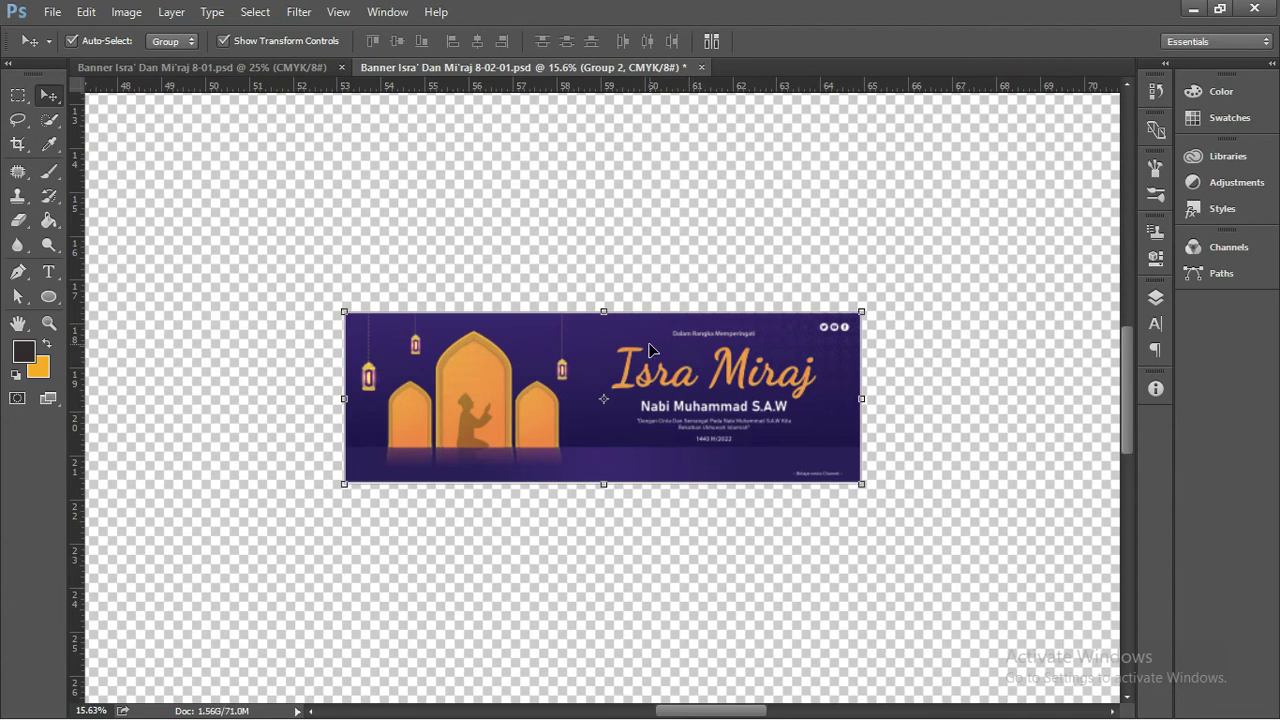
- Scale the grouped banner up to fill the enlarged canvas, accepting existing pixel data for all missing fonts, and deselect it
{"action": "key", "text": "ctrl+0"}
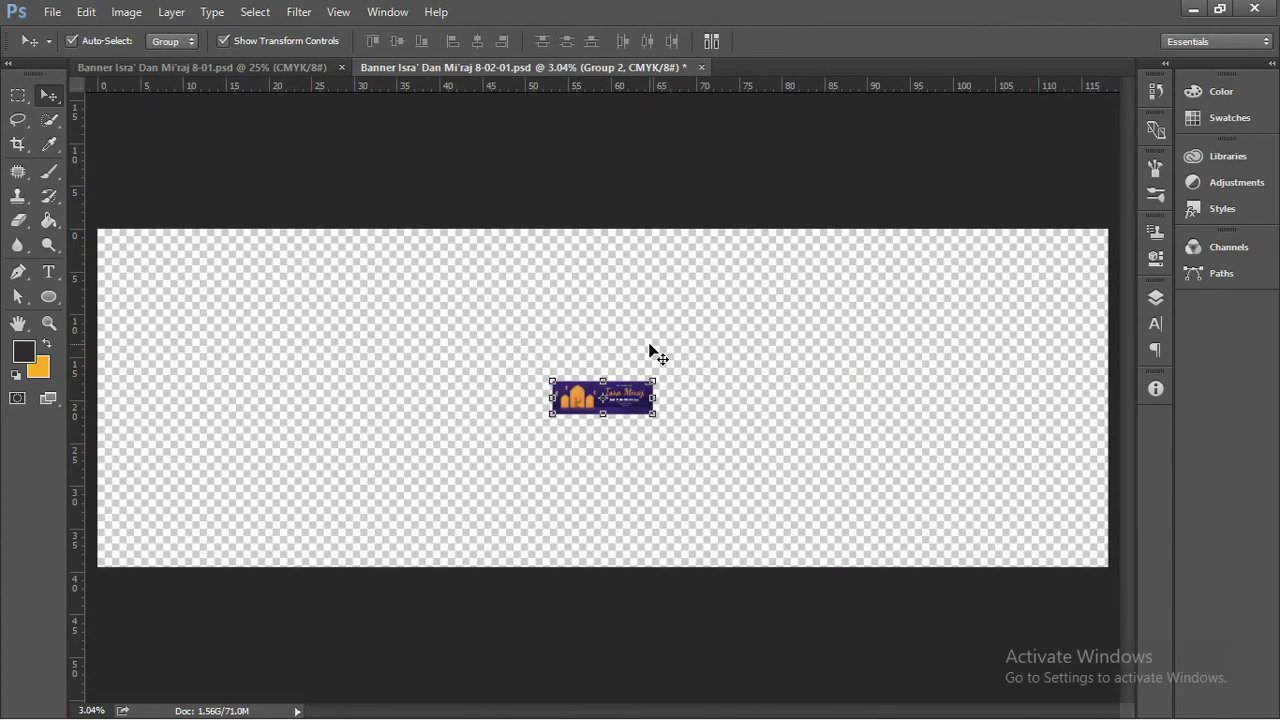
{"action": "left_click", "coordinate": [571, 334]}
{"action": "left_click_drag", "start_coordinate": [486, 314], "coordinate": [683, 398]}
{"action": "left_click", "coordinate": [657, 381]}
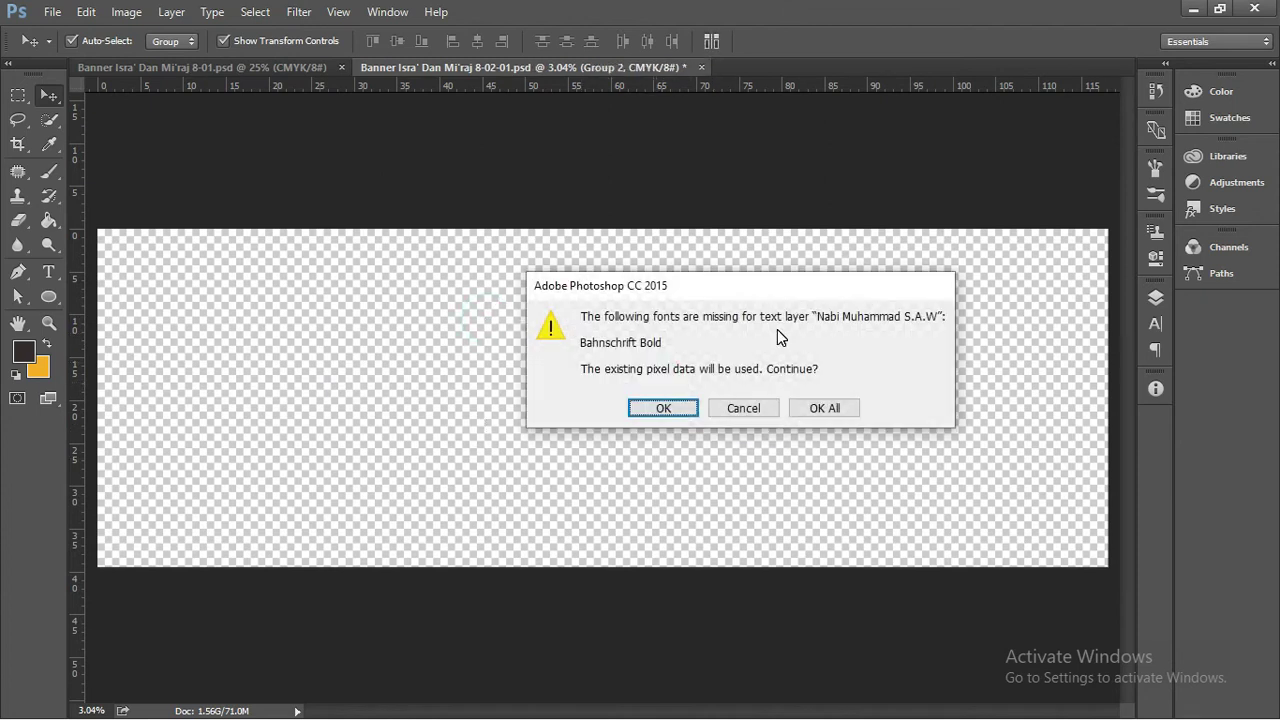
{"action": "left_click", "coordinate": [811, 411]}
{"action": "left_click_drag", "start_coordinate": [658, 380], "coordinate": [1110, 232]}
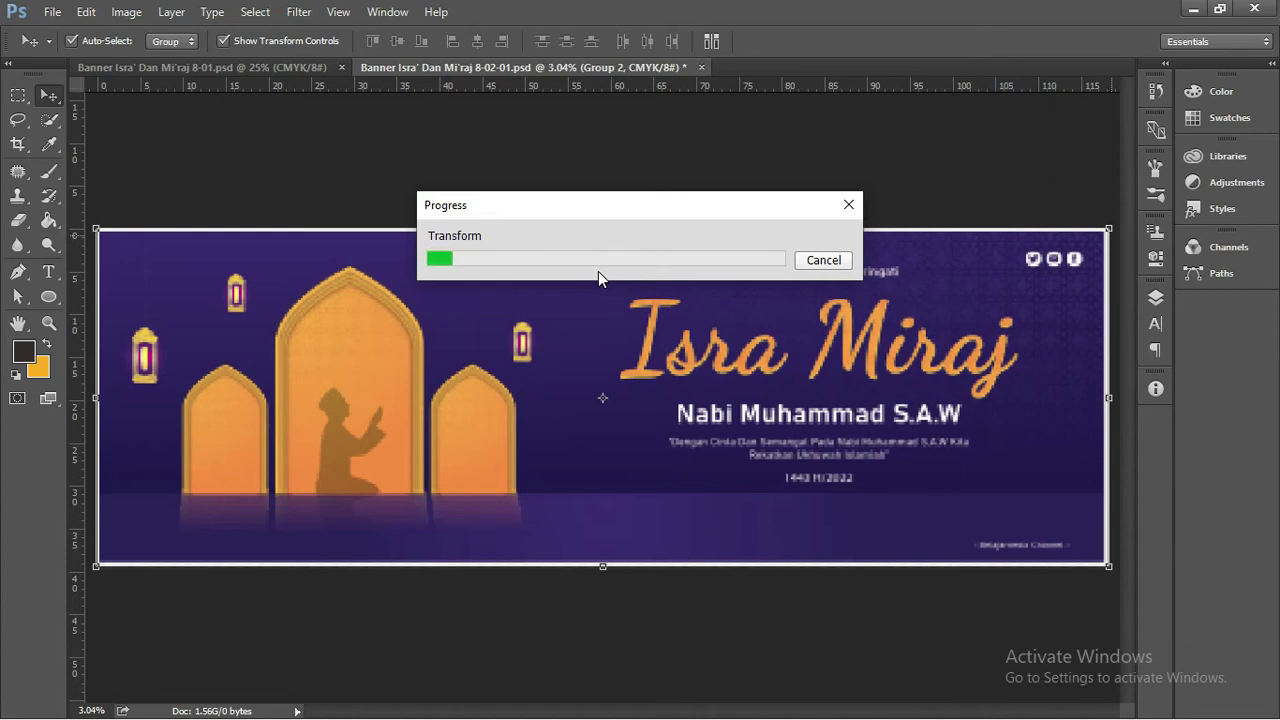
{"action": "left_click", "coordinate": [803, 186]}
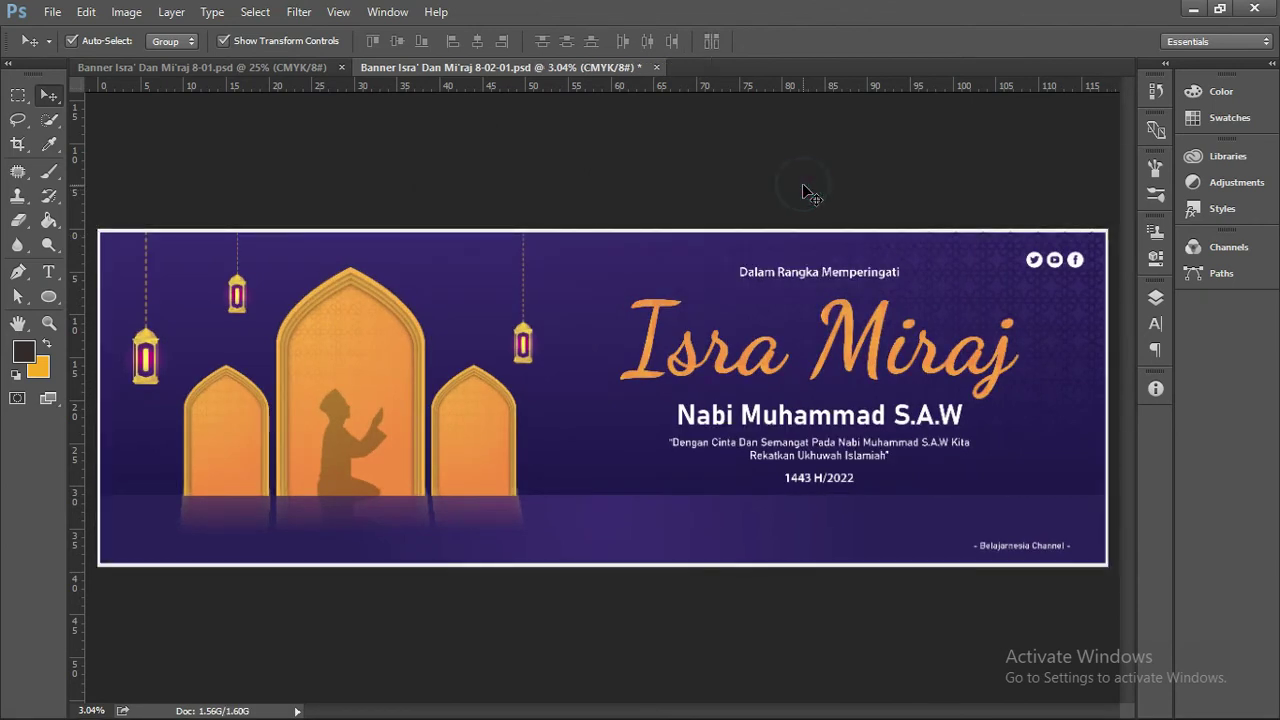
- Examine the enlarged banner's title text and background pattern up close for sharpness, and return to the whole banner
{"action": "scroll", "coordinate": [750, 263], "scroll_direction": "up", "scroll_amount": 3}
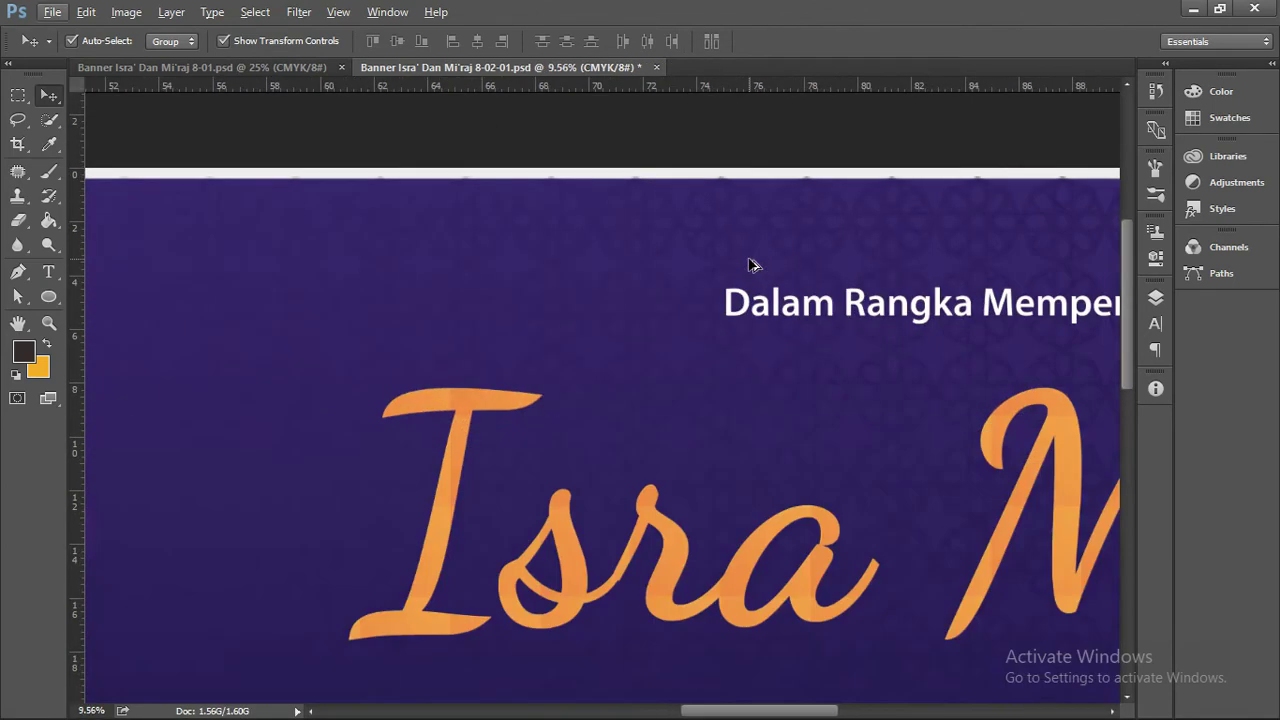
{"action": "scroll", "coordinate": [753, 264], "scroll_direction": "up", "scroll_amount": 1}
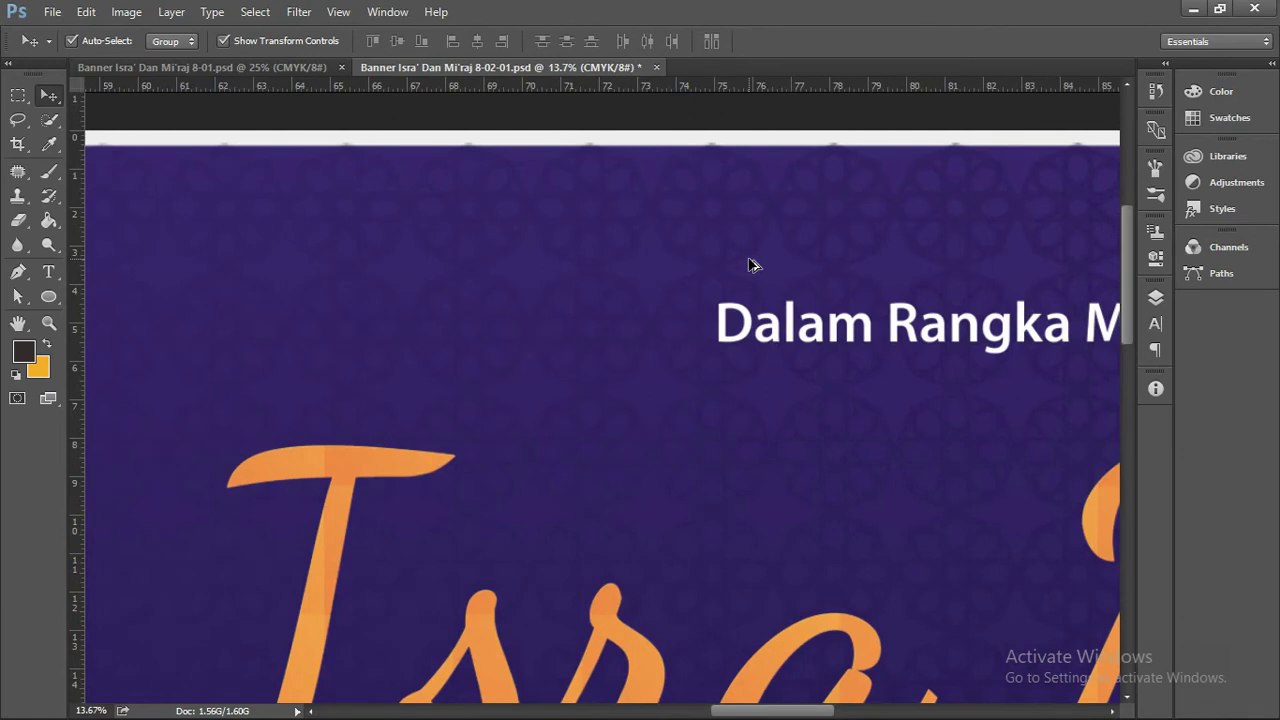
{"action": "scroll", "coordinate": [750, 262], "scroll_direction": "down", "scroll_amount": 4}
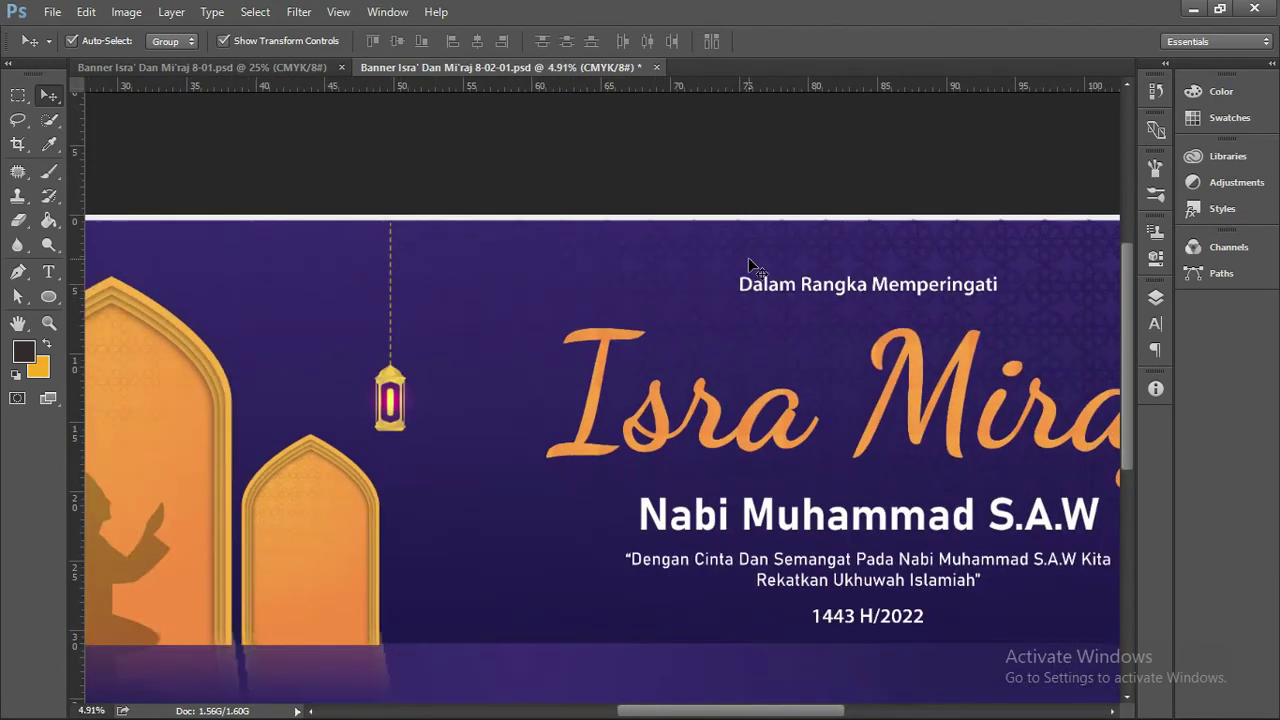
{"action": "scroll", "coordinate": [749, 261], "scroll_direction": "down", "scroll_amount": 2}
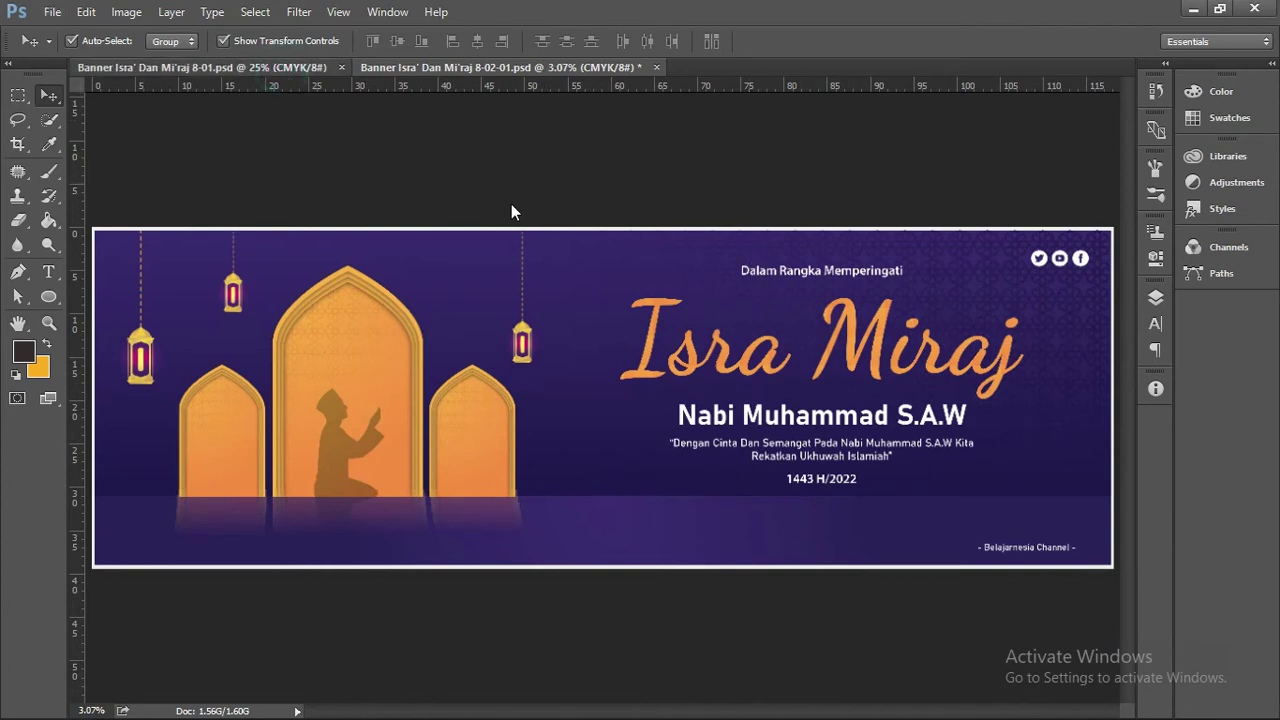
- Switch to the banner file in CorelDRAW and enlarge the view of the four banner variants
{"action": "key", "text": "ctrl+Tab"}
{"action": "key", "text": "alt+Tab"}
{"action": "key", "text": "alt+Tab"}
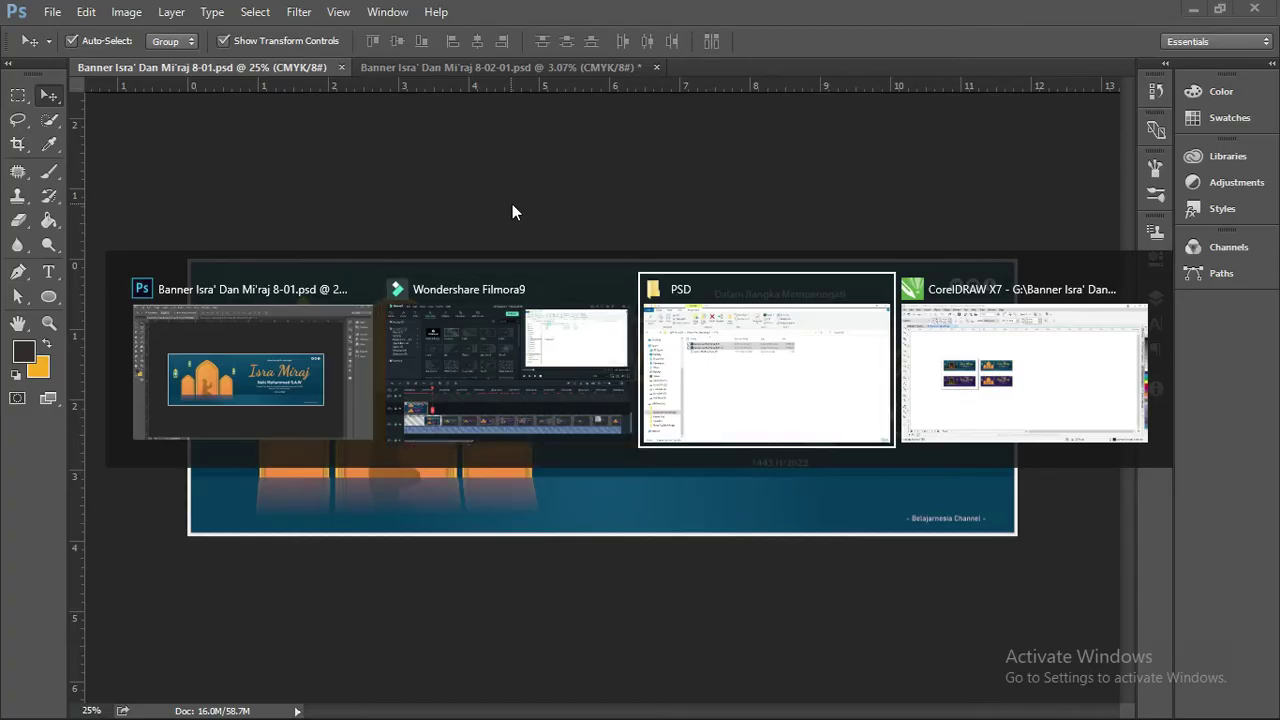
{"action": "key", "text": "alt+Tab"}
{"action": "key", "text": "z"}
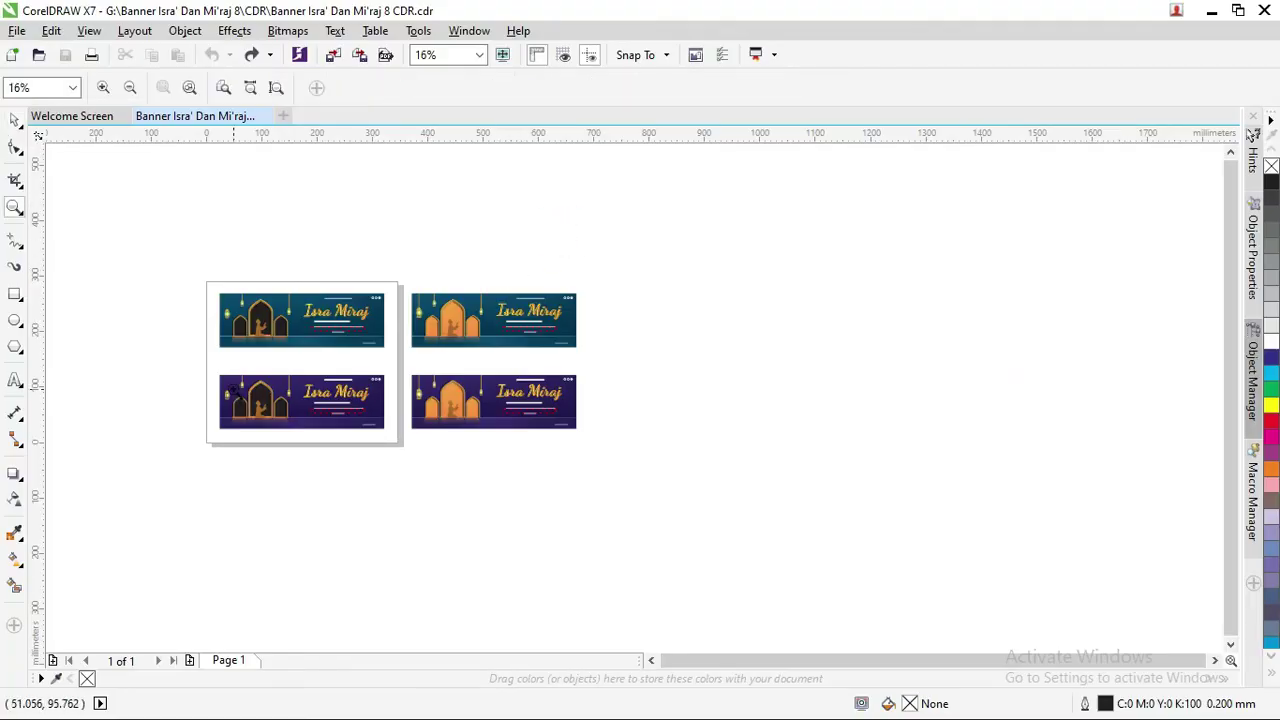
{"action": "left_click_drag", "start_coordinate": [178, 277], "coordinate": [643, 451]}
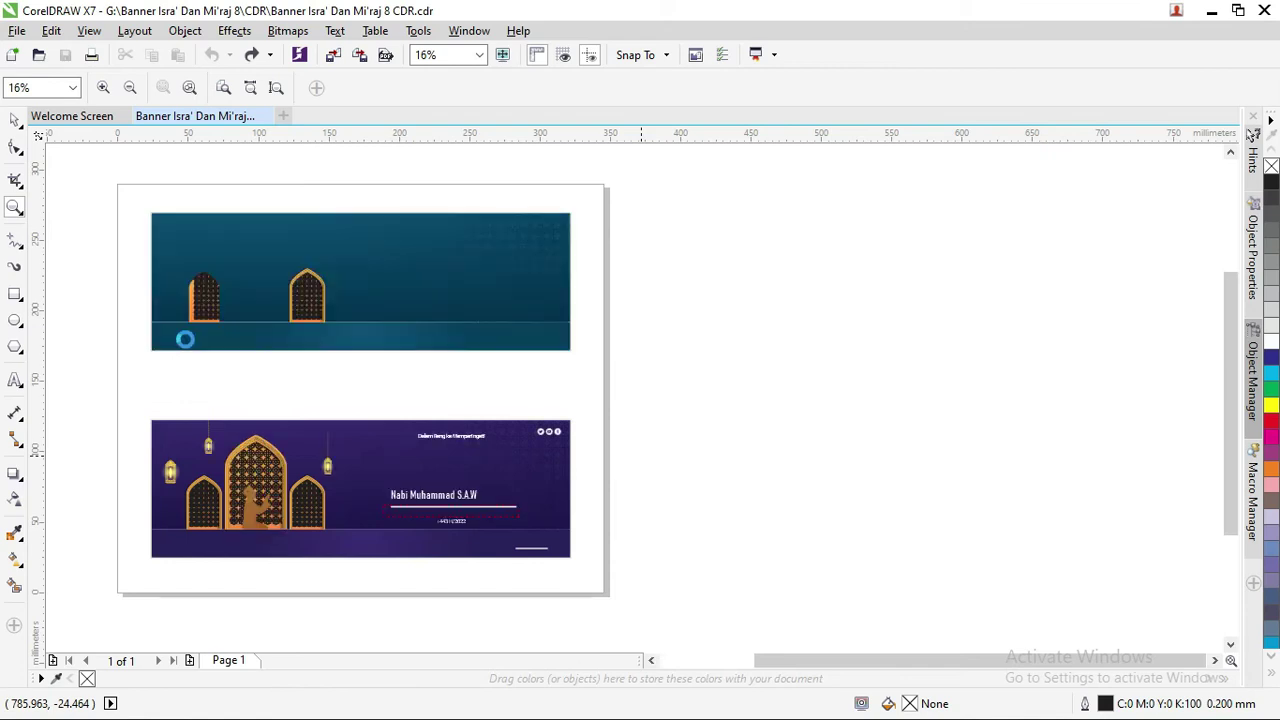
{"action": "left_click_drag", "start_coordinate": [128, 188], "coordinate": [1090, 398]}
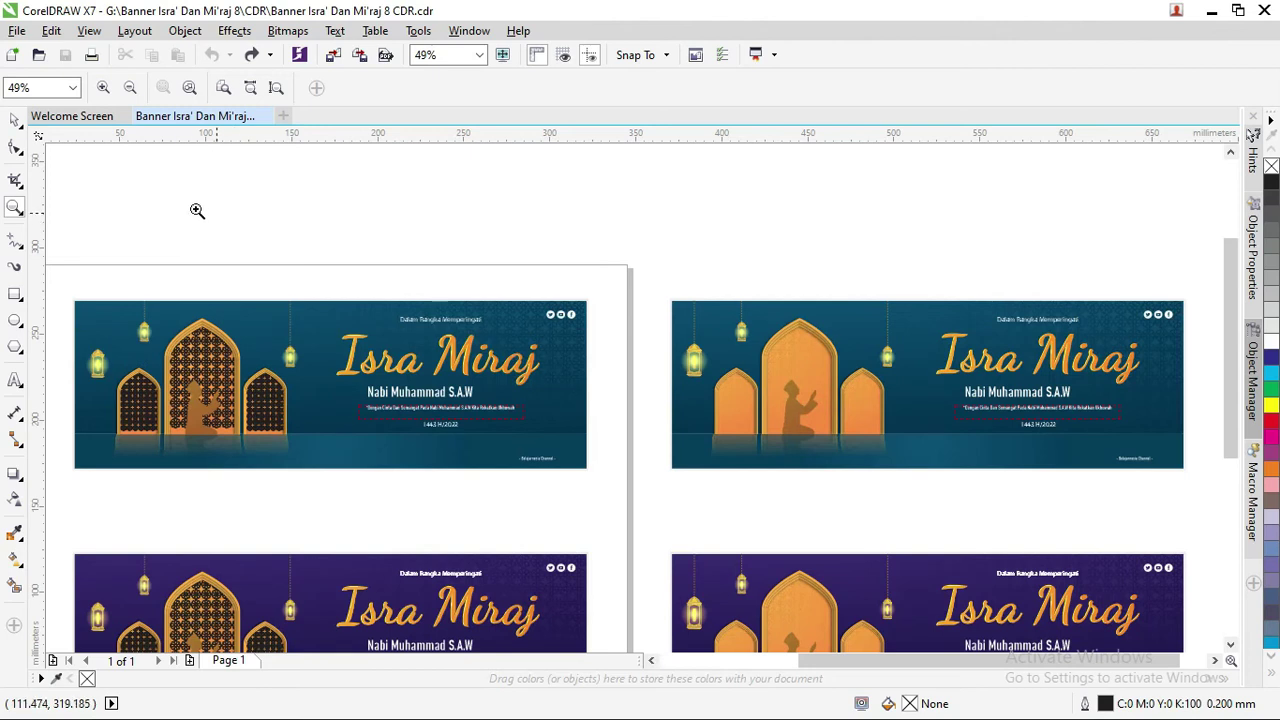
- Select the teal banner with the latticed arches and examine its arch pattern up close
{"action": "left_click", "coordinate": [15, 120]}
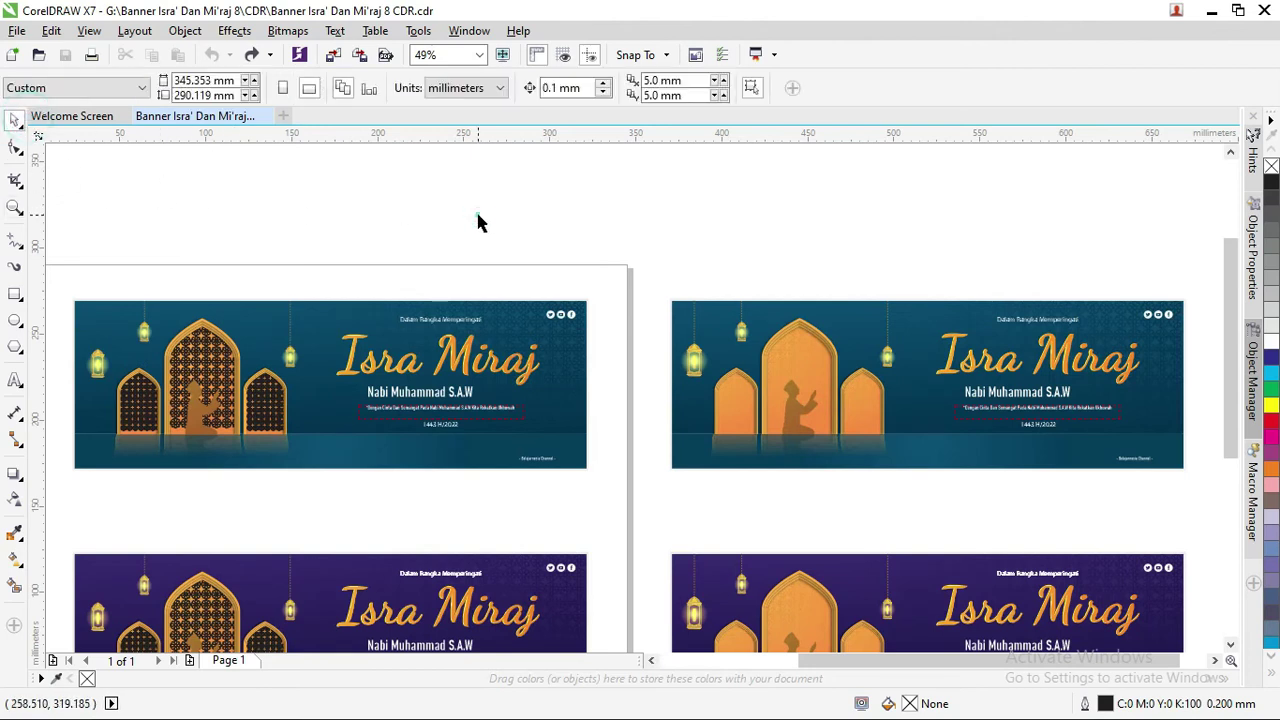
{"action": "left_click", "coordinate": [543, 332]}
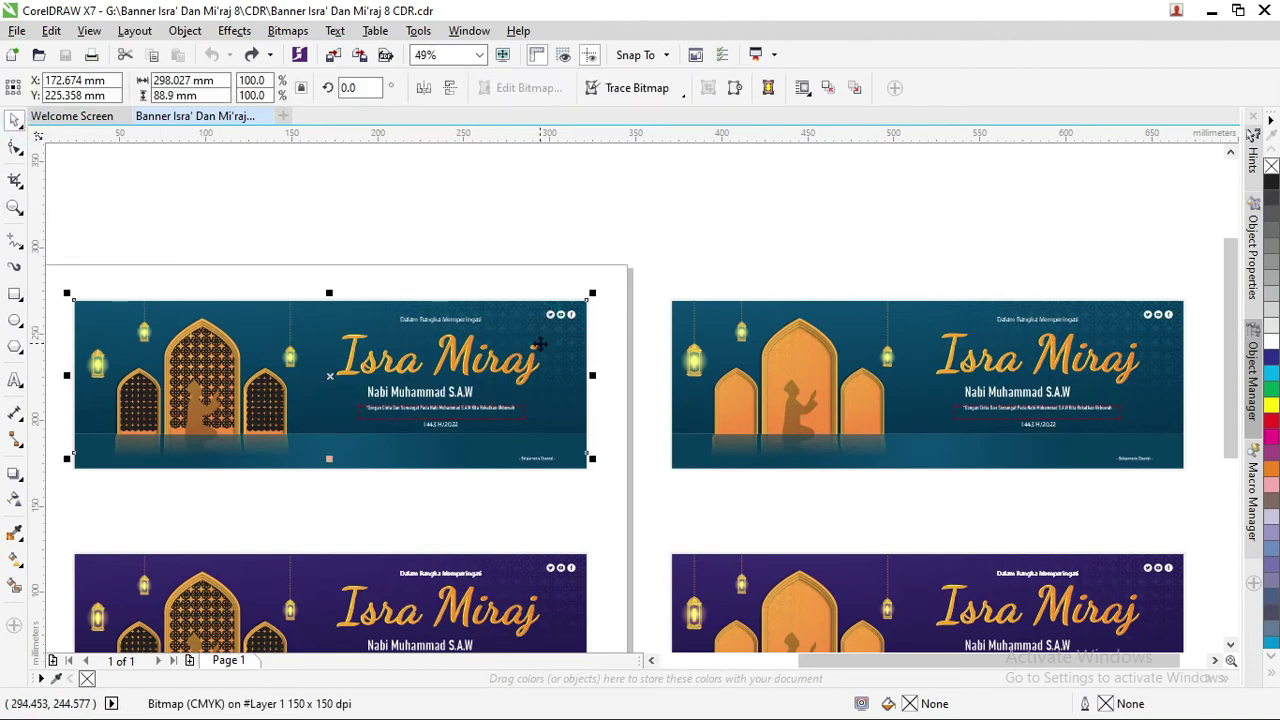
{"action": "scroll", "coordinate": [189, 378], "scroll_direction": "up", "scroll_amount": 2}
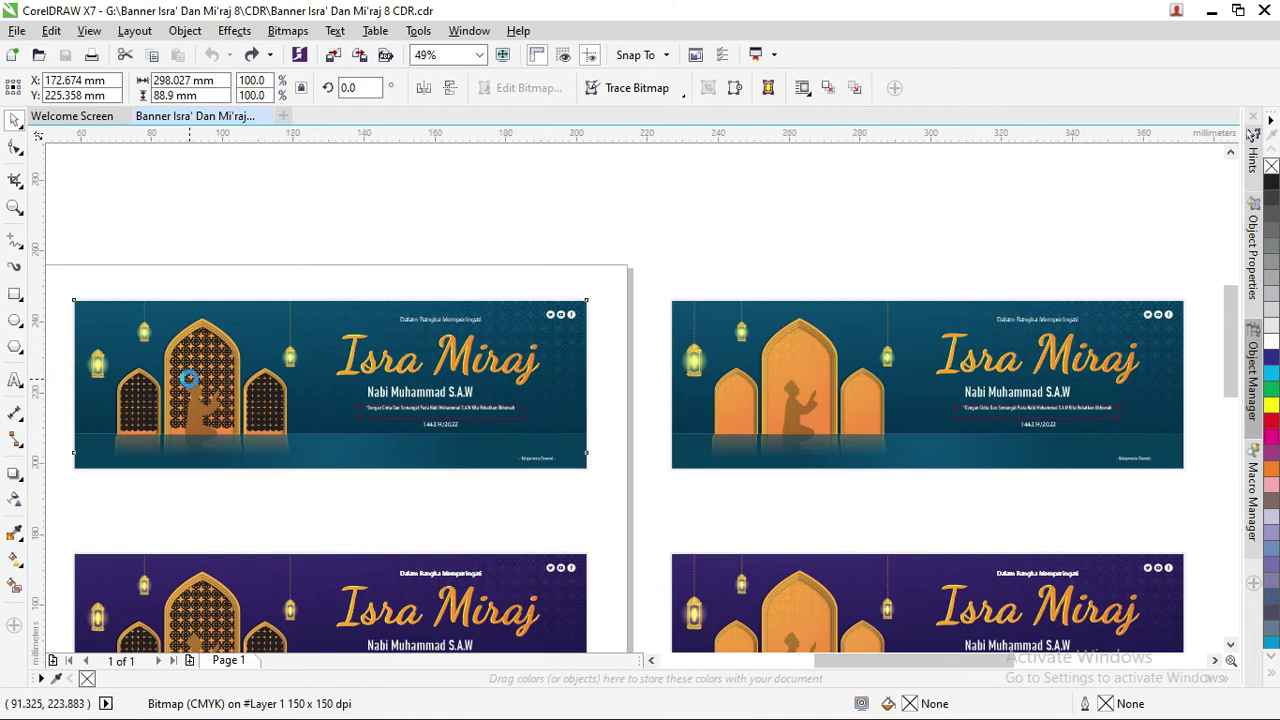
{"action": "scroll", "coordinate": [313, 315], "scroll_direction": "up", "scroll_amount": 2}
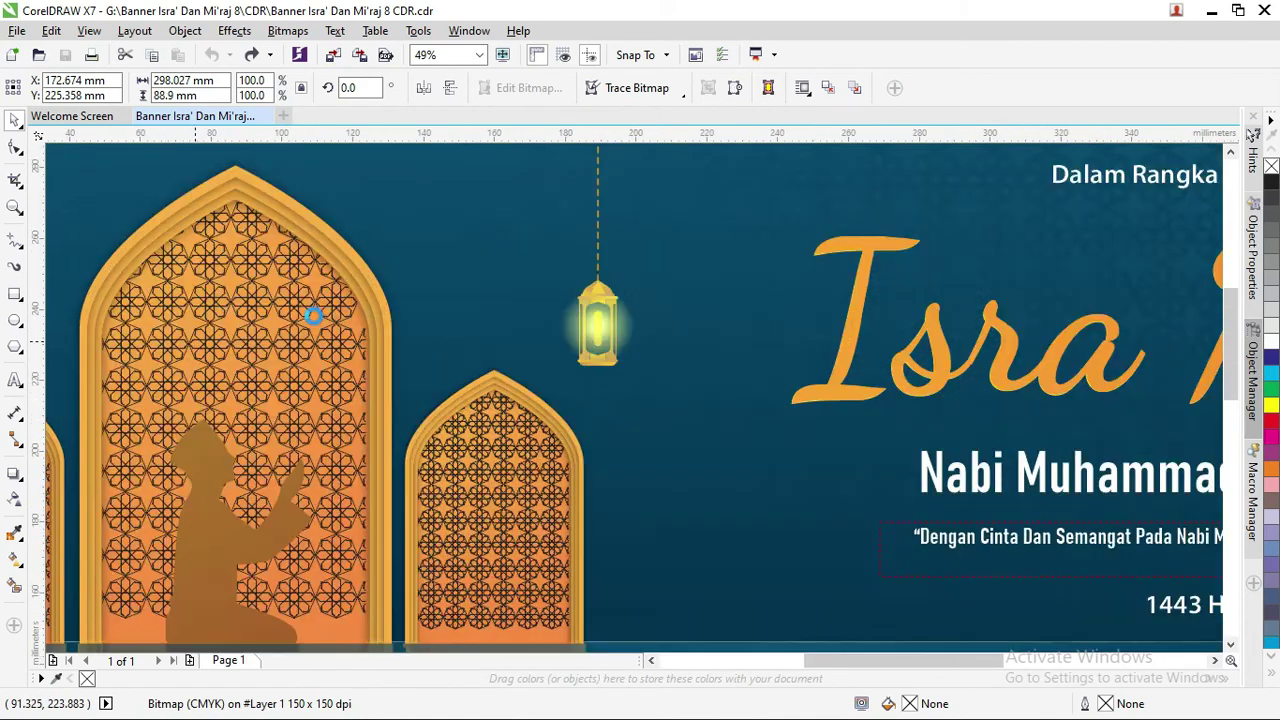
{"action": "scroll", "coordinate": [397, 312], "scroll_direction": "down", "scroll_amount": 3}
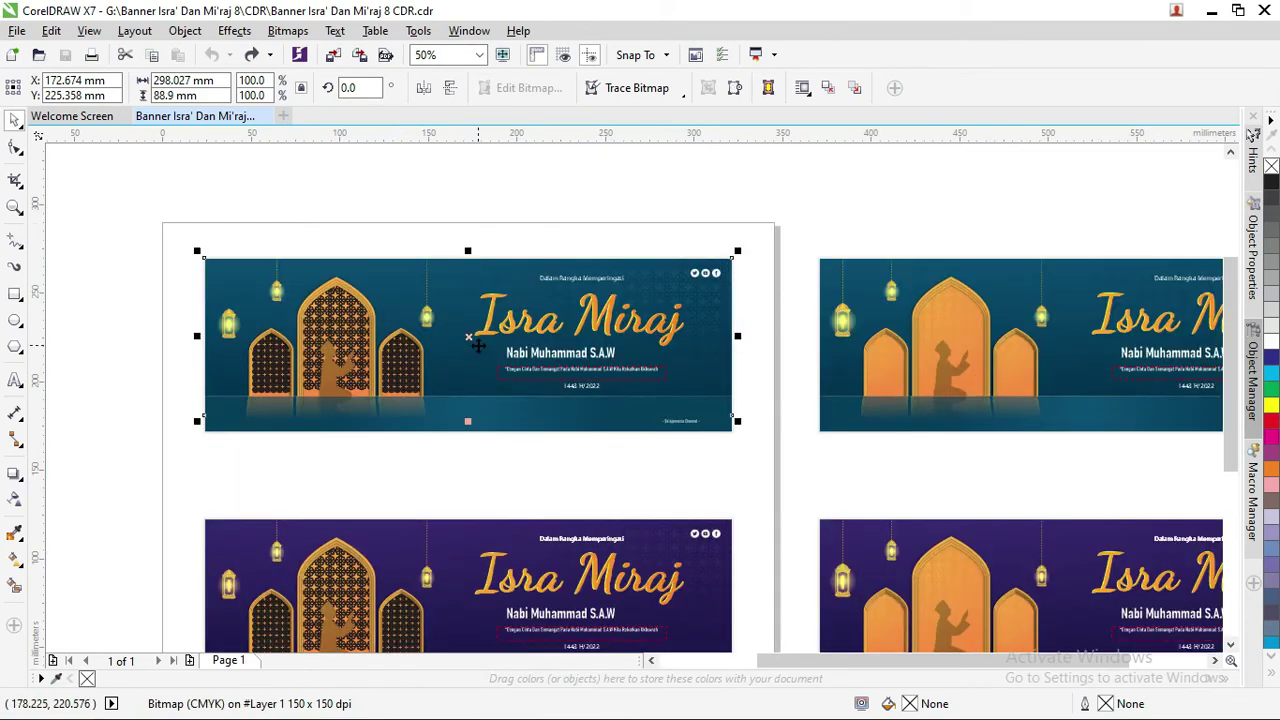
- Examine the plain orange arches and hanging lanterns of the other teal banner up close
{"action": "key", "text": "z"}
{"action": "scroll", "coordinate": [766, 243], "scroll_direction": "right", "scroll_amount": 2}
{"action": "scroll", "coordinate": [1190, 628], "scroll_direction": "right", "scroll_amount": 2}
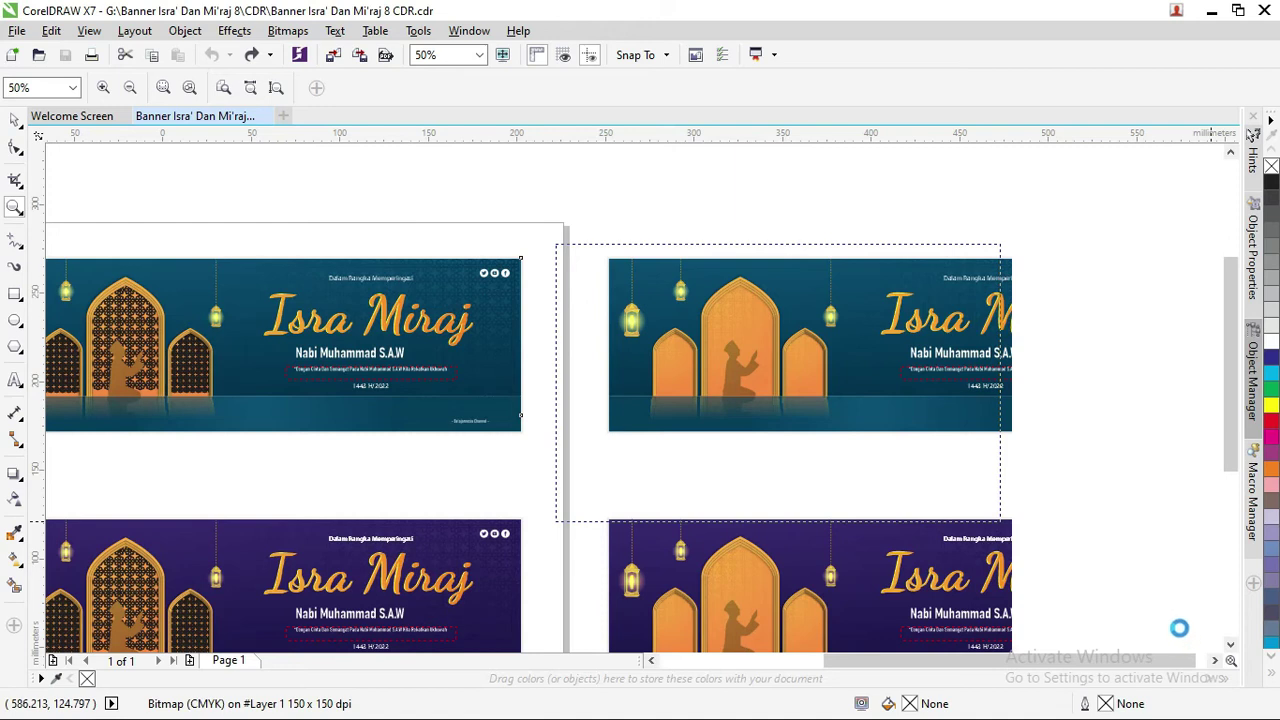
{"action": "scroll", "coordinate": [286, 366], "scroll_direction": "down", "scroll_amount": 2}
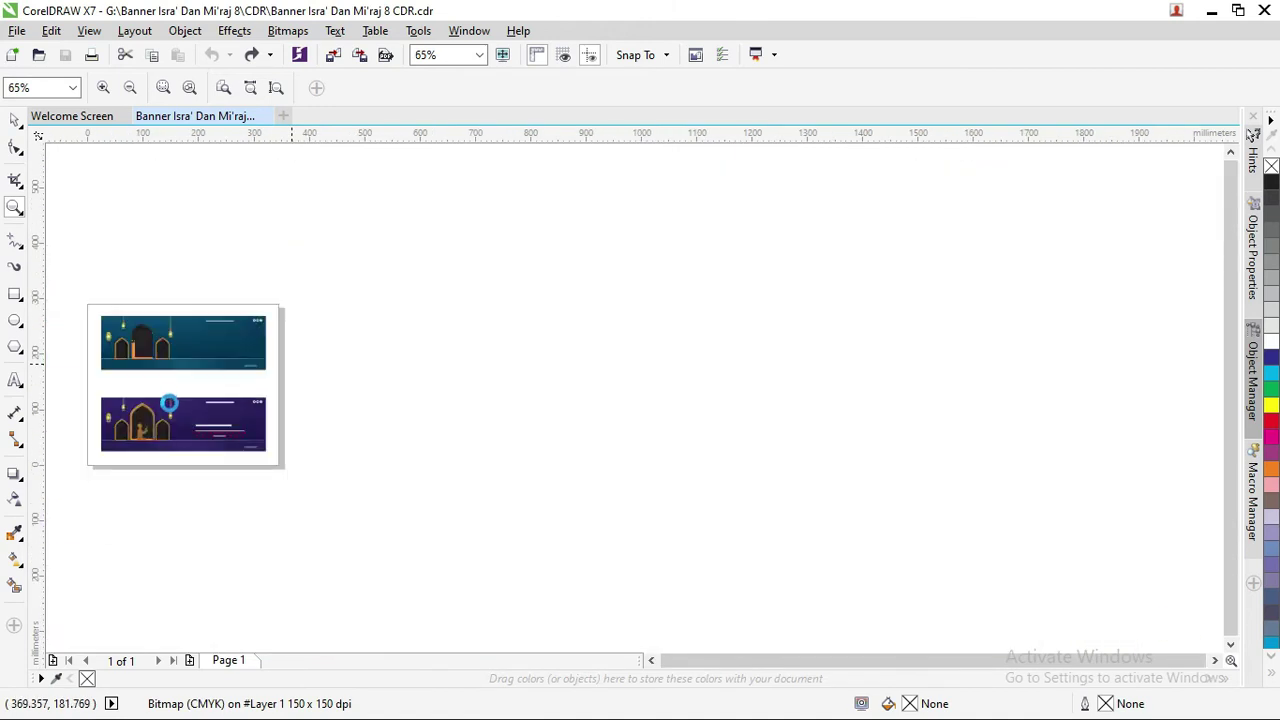
{"action": "left_click_drag", "start_coordinate": [113, 294], "coordinate": [408, 397]}
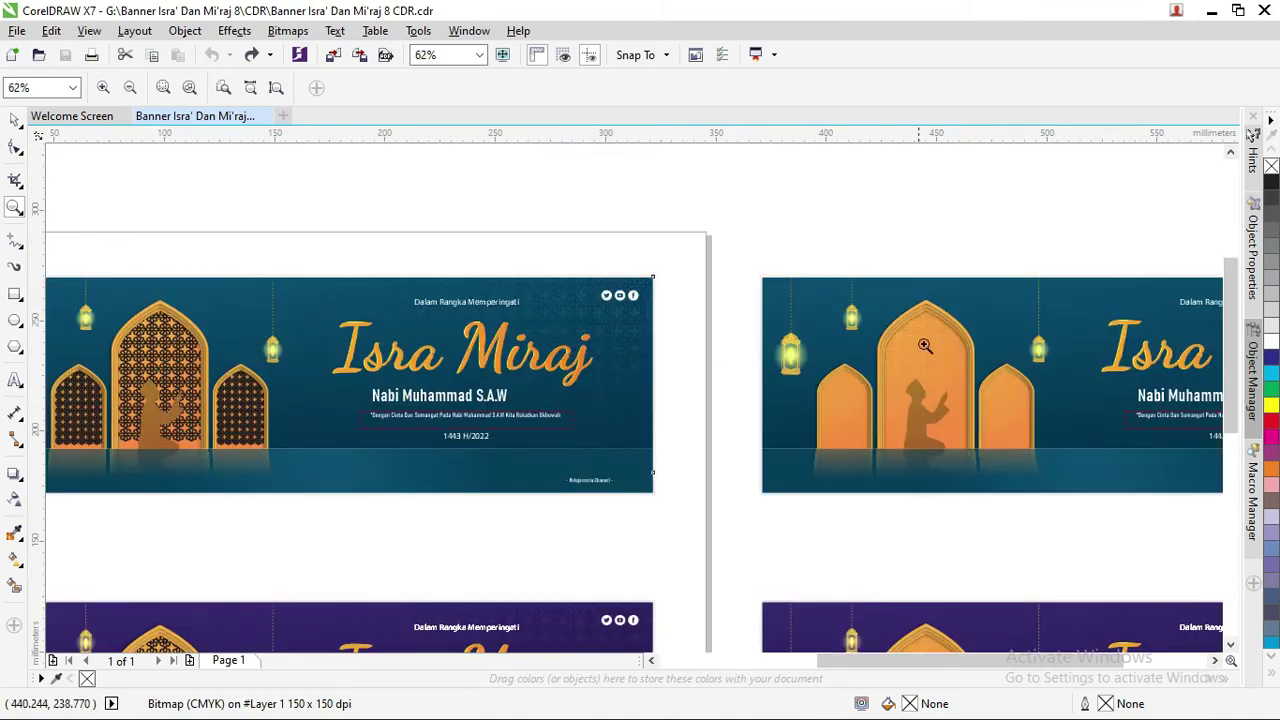
{"action": "left_click_drag", "start_coordinate": [854, 290], "coordinate": [1043, 420]}
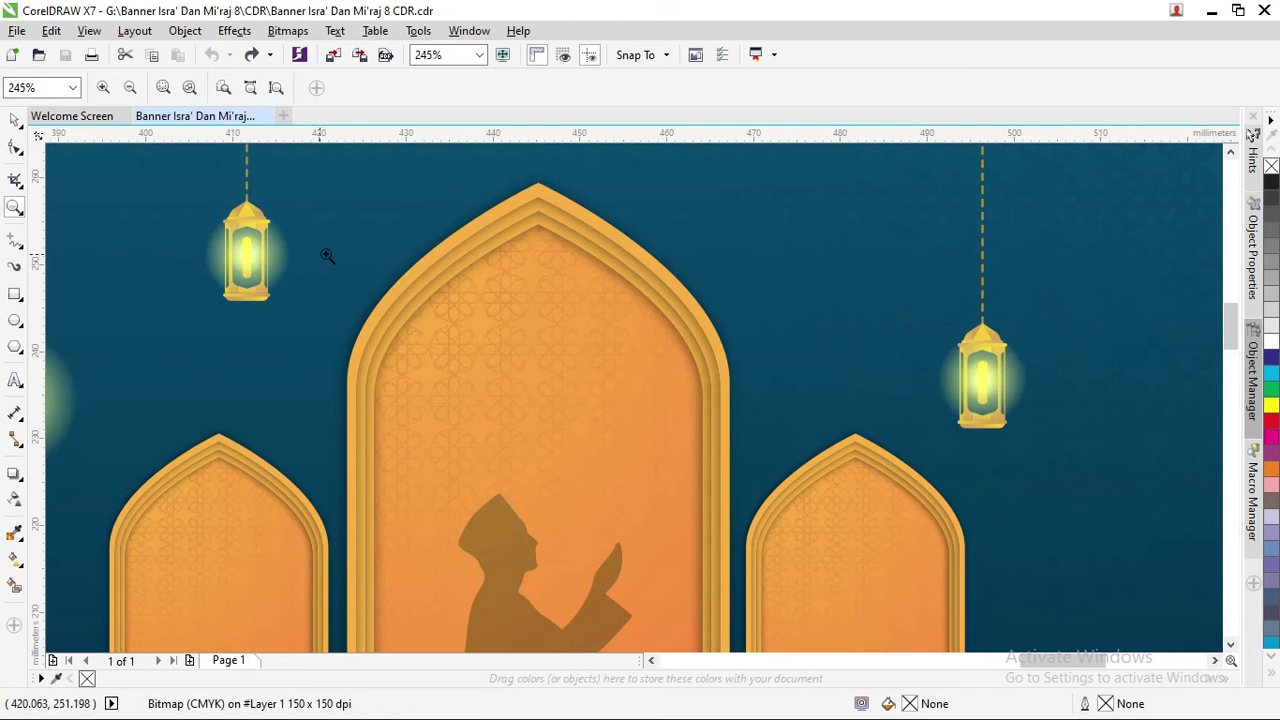
- Select the group of arches and lanterns in the teal banner with plain orange arches and ungroup it
{"action": "left_click", "coordinate": [14, 119]}
{"action": "left_click", "coordinate": [587, 296]}
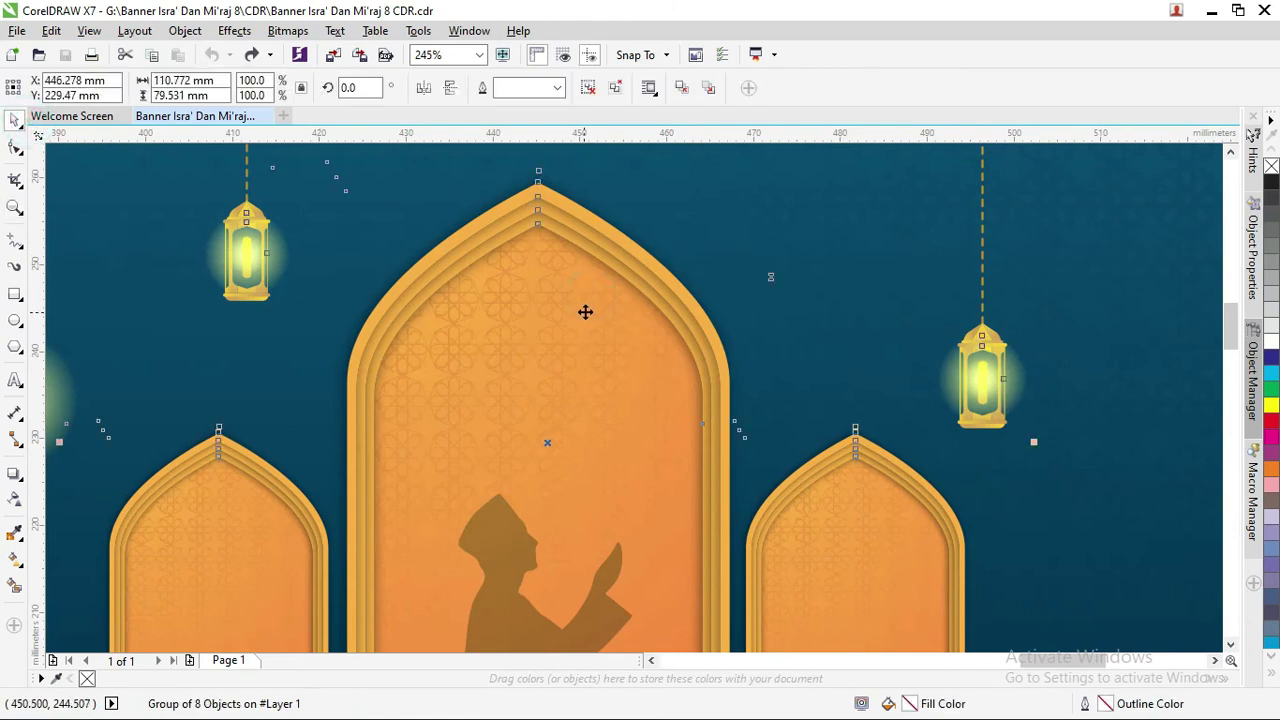
{"action": "scroll", "coordinate": [530, 294], "scroll_direction": "down", "scroll_amount": 2}
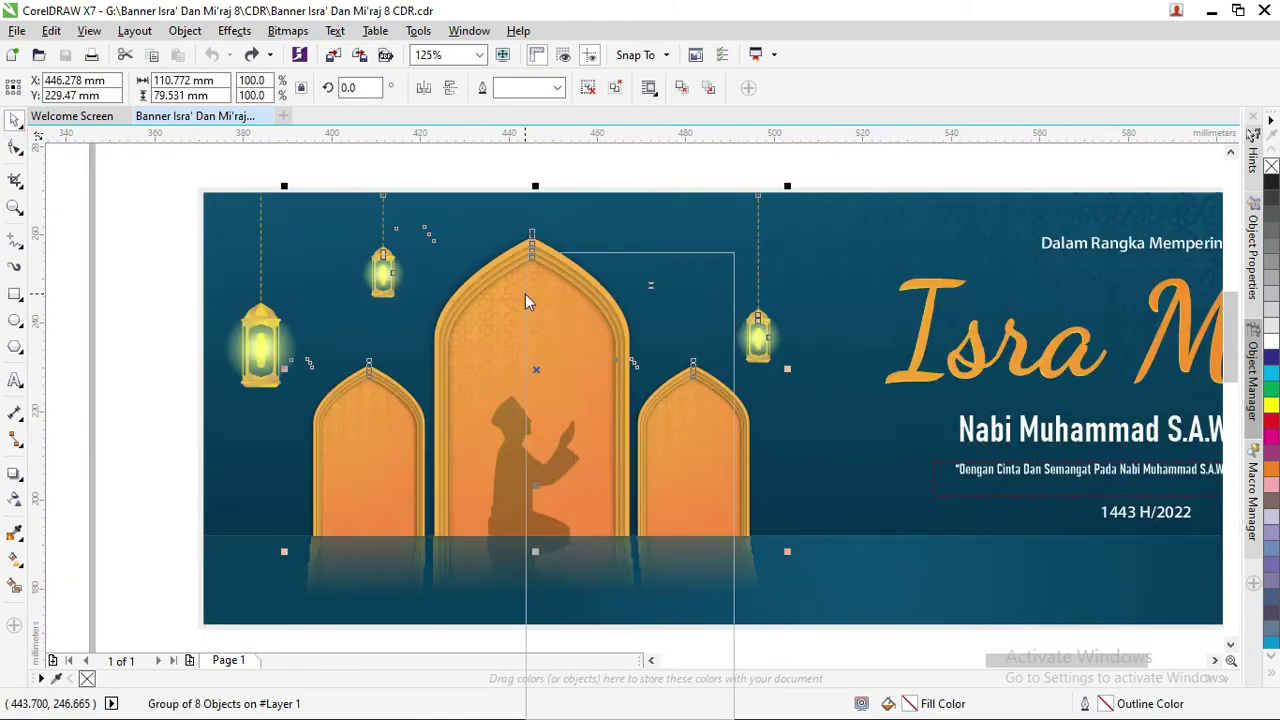
{"action": "right_click", "coordinate": [525, 294]}
{"action": "key", "text": "Escape"}
{"action": "key", "text": "ctrl+u"}
- Select the middle arch of the teal banner with plain orange arches and ungroup its nested groups level by level
{"action": "left_click", "coordinate": [523, 297]}
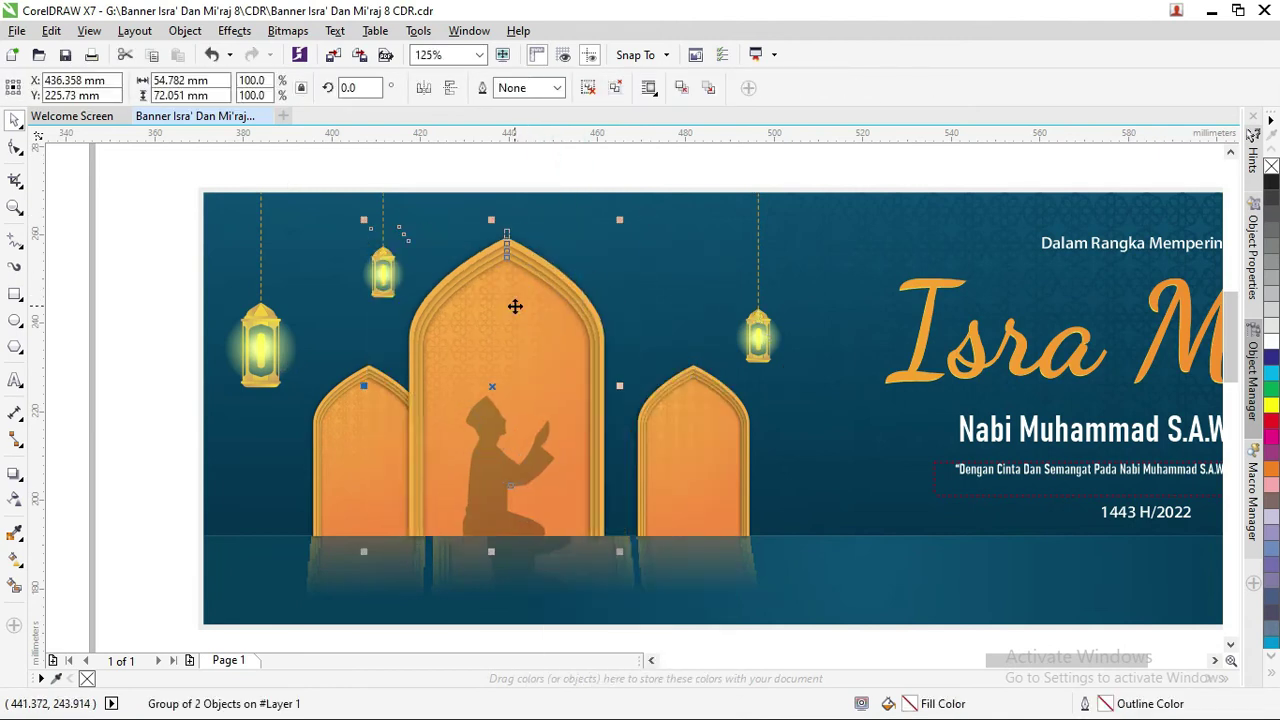
{"action": "right_click", "coordinate": [514, 303]}
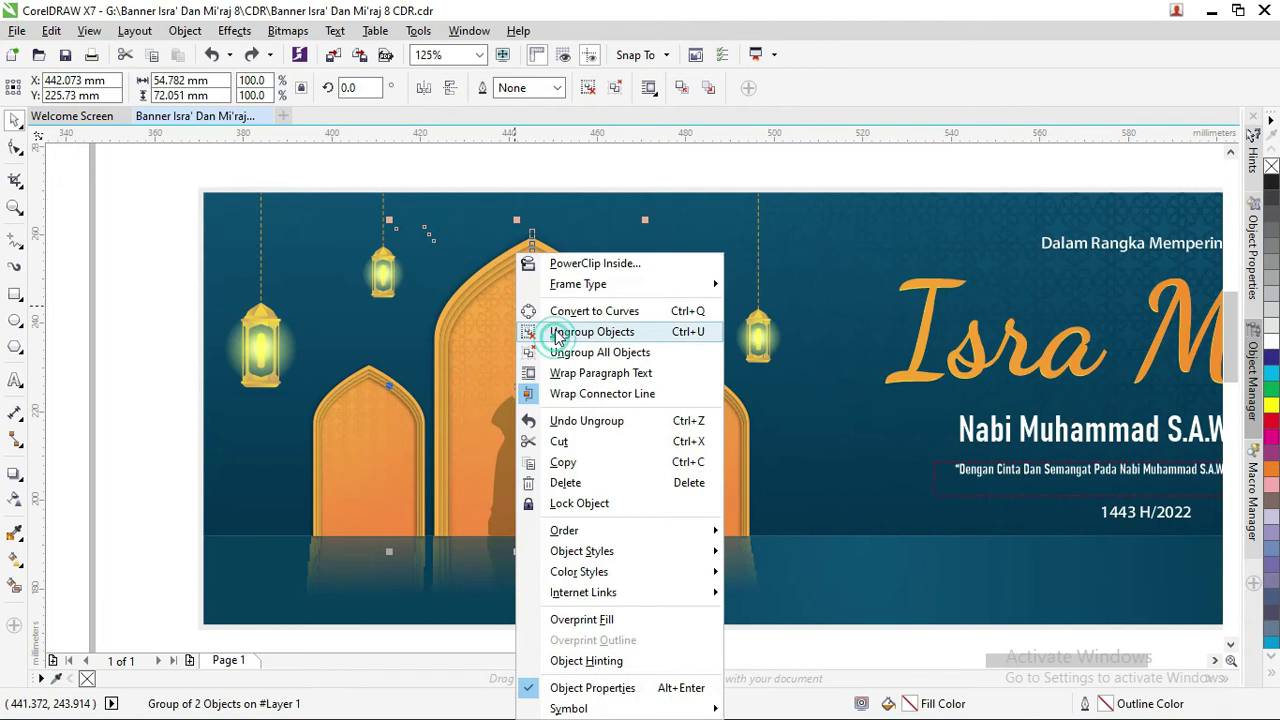
{"action": "left_click", "coordinate": [552, 149]}
{"action": "left_click", "coordinate": [521, 327]}
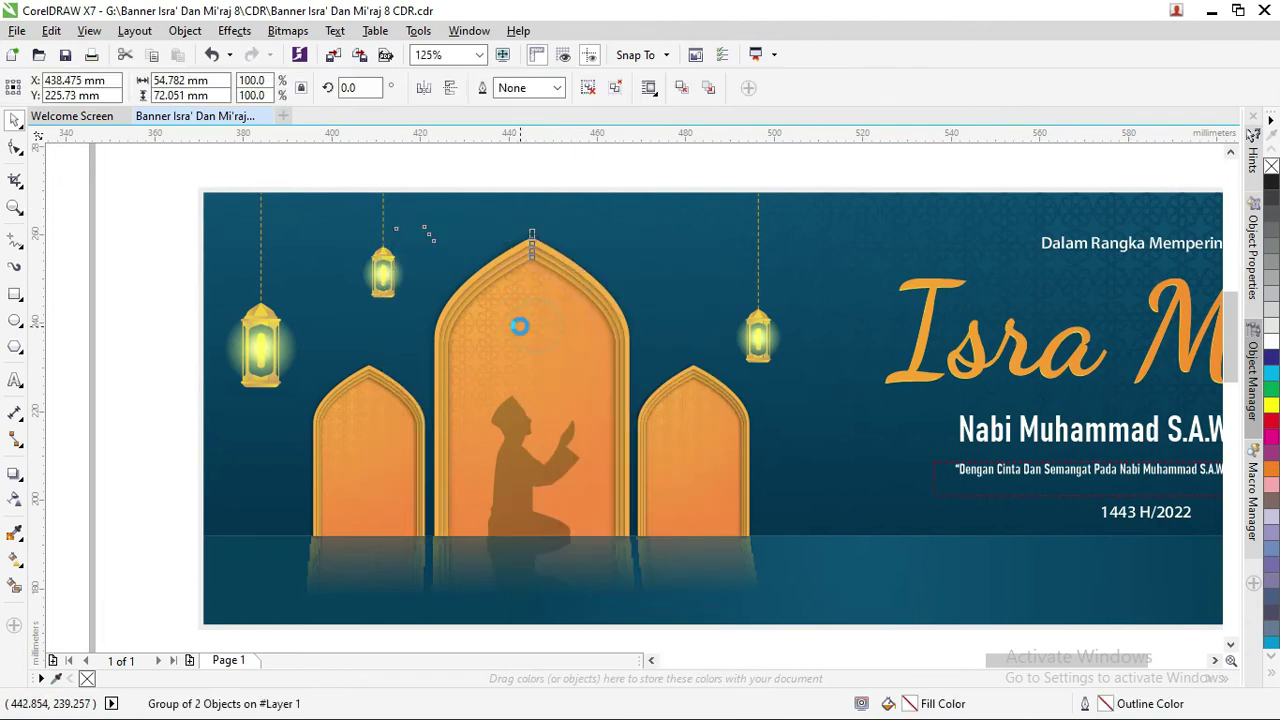
{"action": "right_click", "coordinate": [521, 330]}
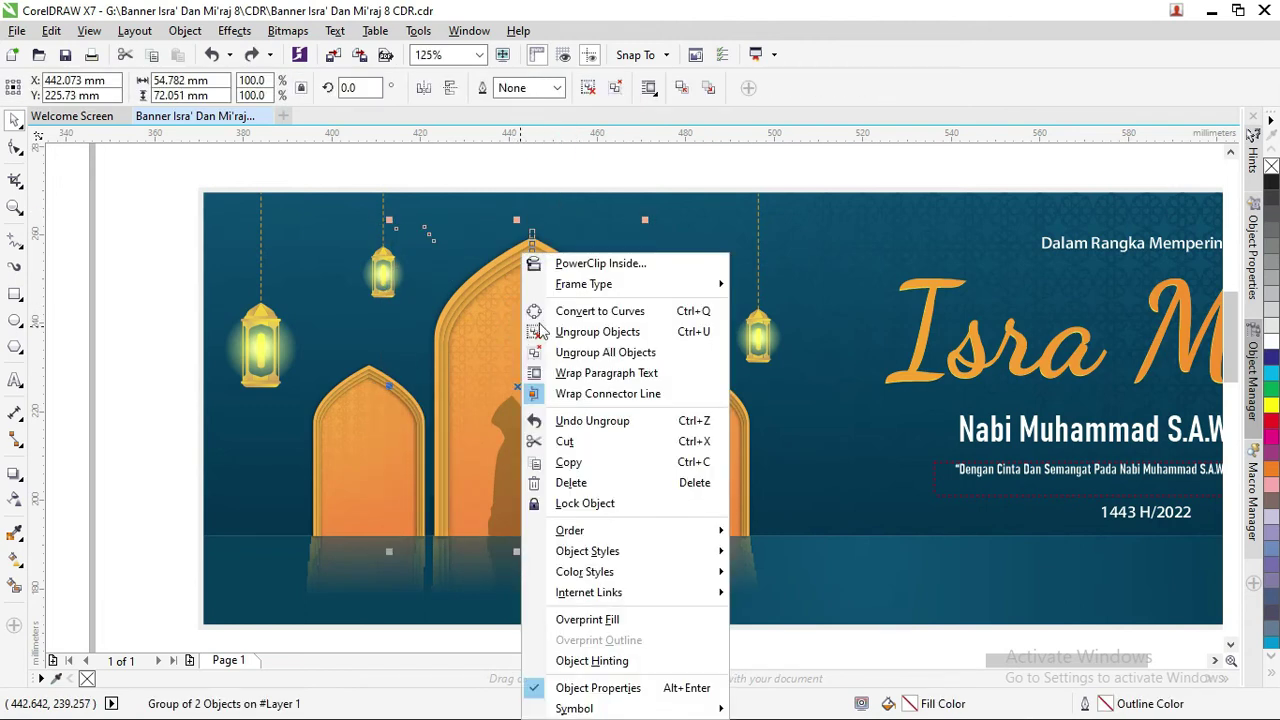
{"action": "left_click", "coordinate": [545, 331]}
{"action": "left_click", "coordinate": [529, 297]}
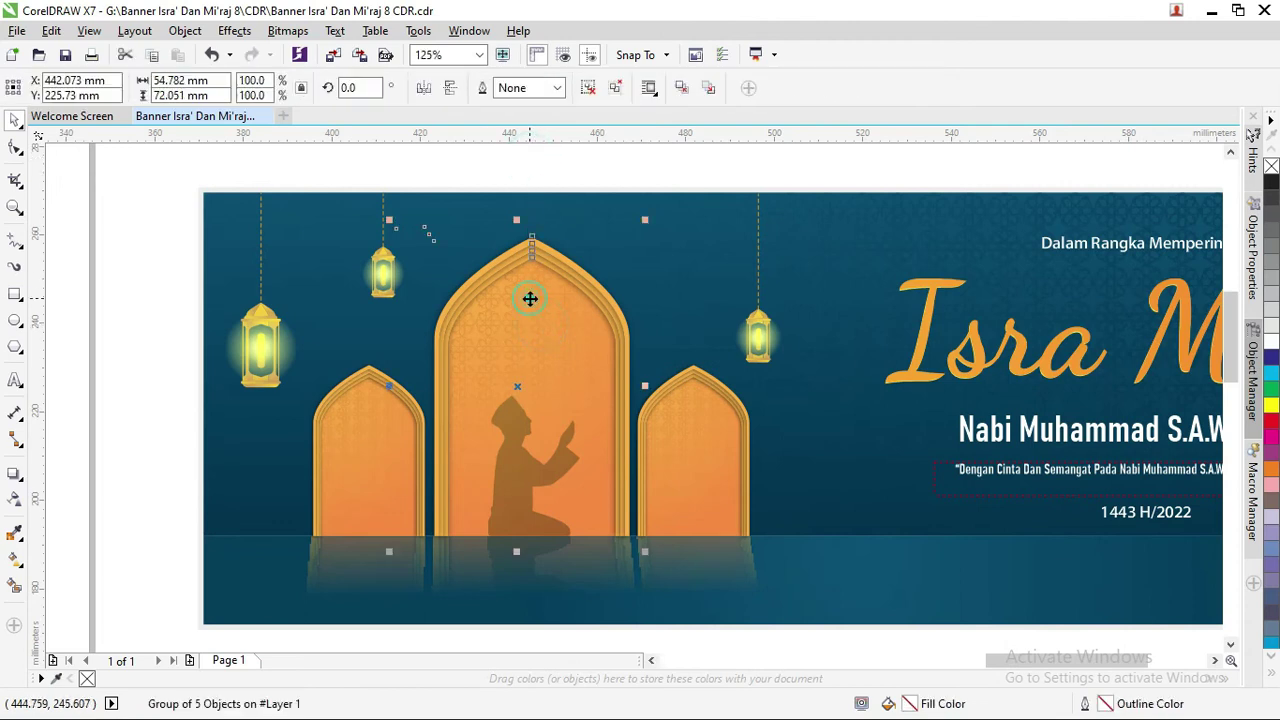
{"action": "right_click", "coordinate": [529, 297]}
{"action": "left_click", "coordinate": [580, 352]}
- Move the gold frame pieces of the middle arch aside over the smaller arch and lantern, separating them from the orange panel
{"action": "left_click", "coordinate": [534, 311]}
{"action": "left_click_drag", "start_coordinate": [534, 311], "coordinate": [523, 323]}
{"action": "key", "text": "ctrl+z"}
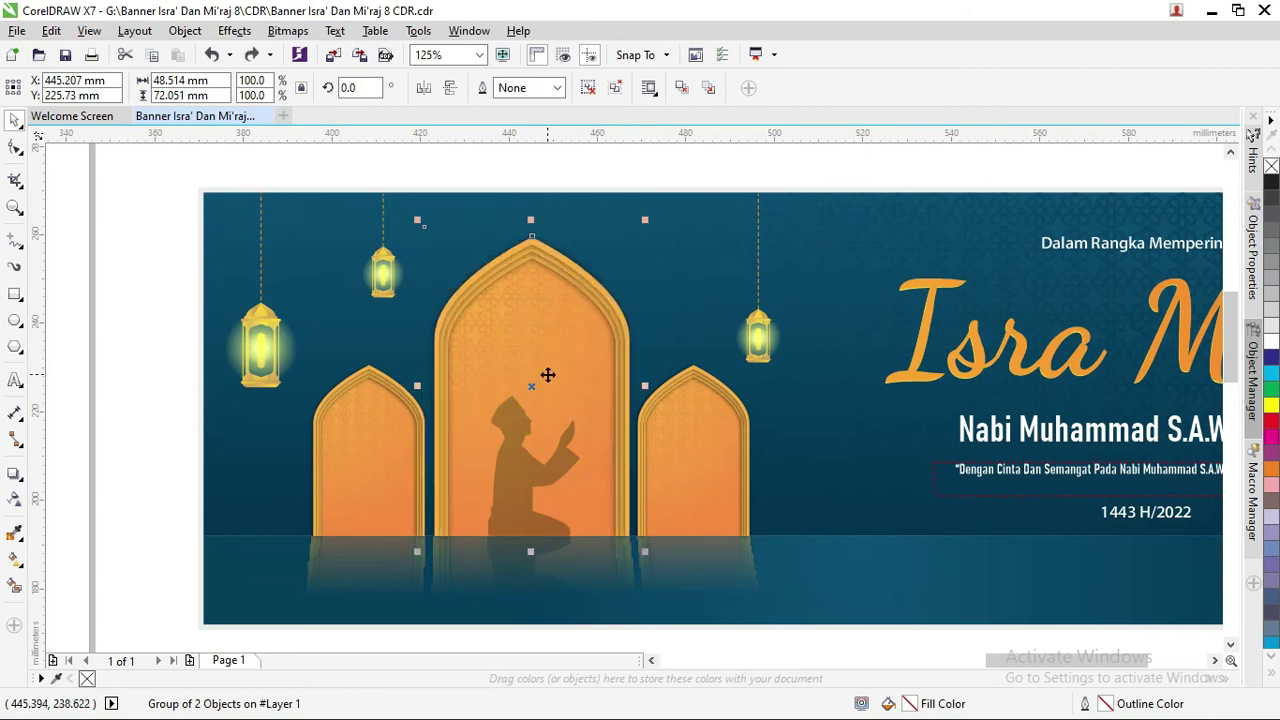
{"action": "scroll", "coordinate": [540, 278], "scroll_direction": "down", "scroll_amount": 2}
{"action": "left_click", "coordinate": [514, 213]}
{"action": "left_click", "coordinate": [521, 317]}
{"action": "left_click_drag", "start_coordinate": [521, 317], "coordinate": [429, 318]}
- Shift the faint geometric pattern bitmap past the right edge of the middle orange panel and examine it up close
{"action": "left_click", "coordinate": [551, 310]}
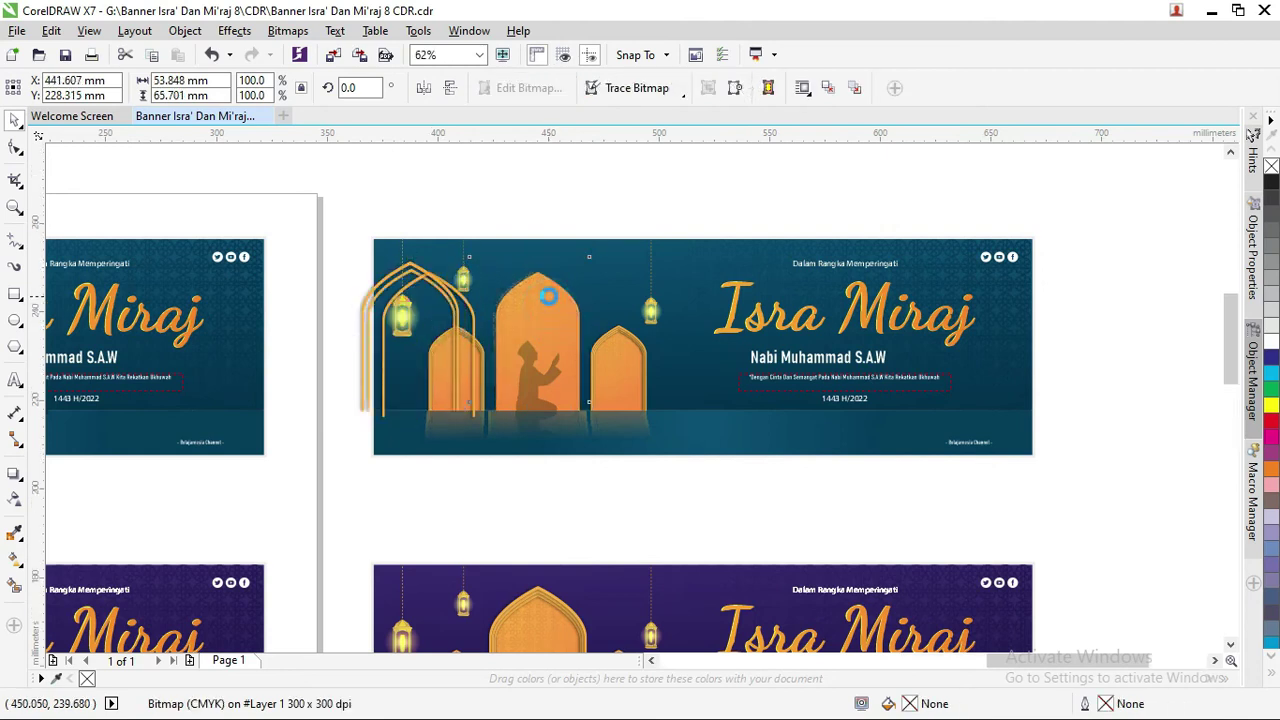
{"action": "scroll", "coordinate": [545, 300], "scroll_direction": "up", "scroll_amount": 2}
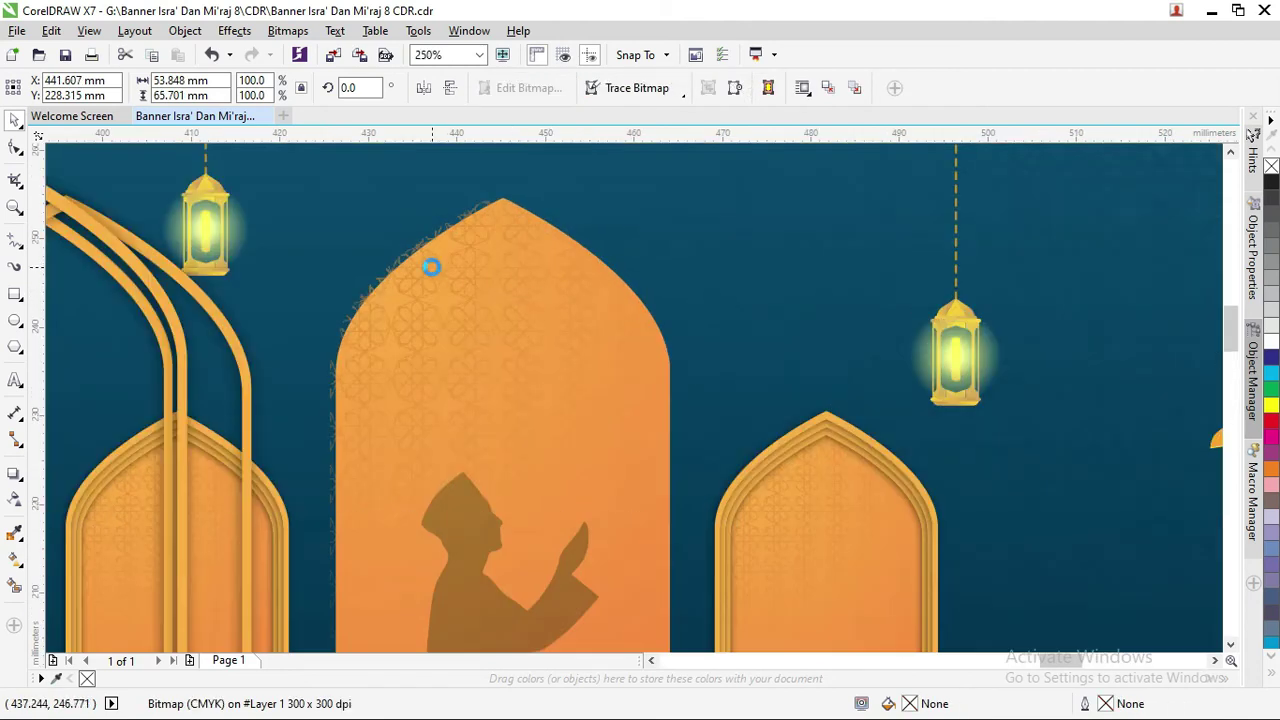
{"action": "scroll", "coordinate": [431, 266], "scroll_direction": "up", "scroll_amount": 2}
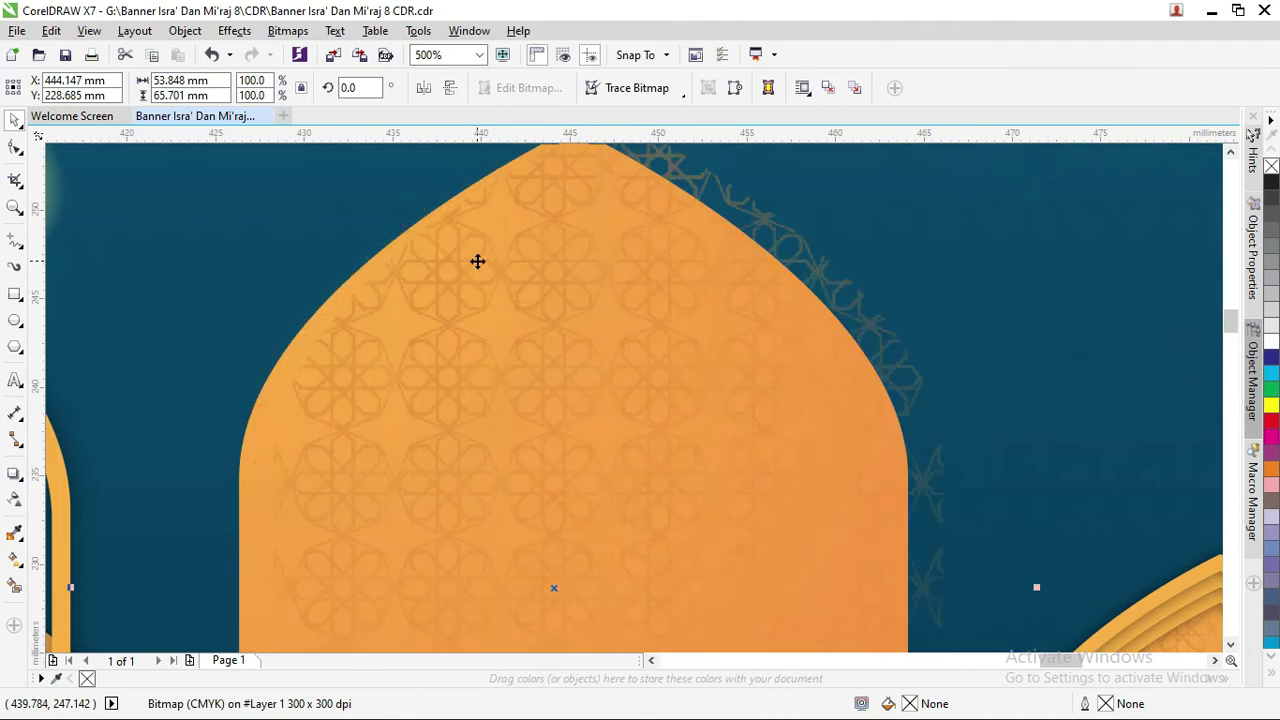
{"action": "scroll", "coordinate": [472, 282], "scroll_direction": "down", "scroll_amount": 2}
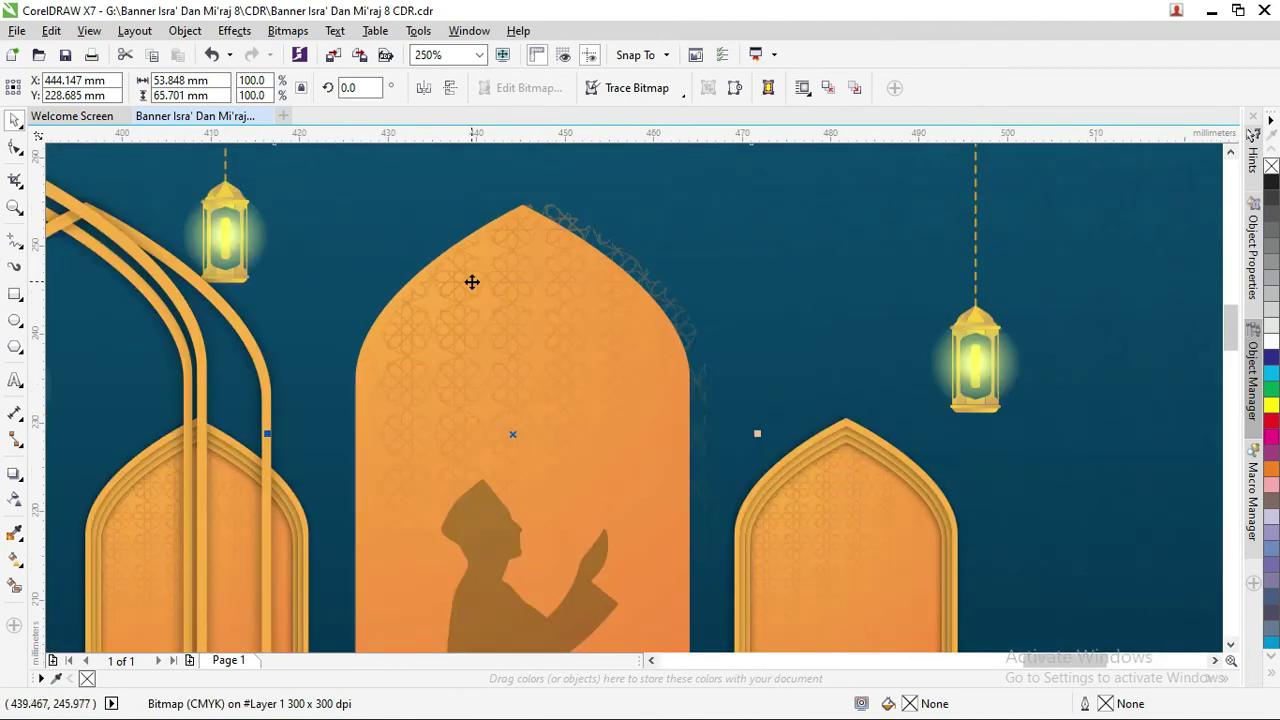
{"action": "left_click_drag", "start_coordinate": [509, 286], "coordinate": [567, 288]}
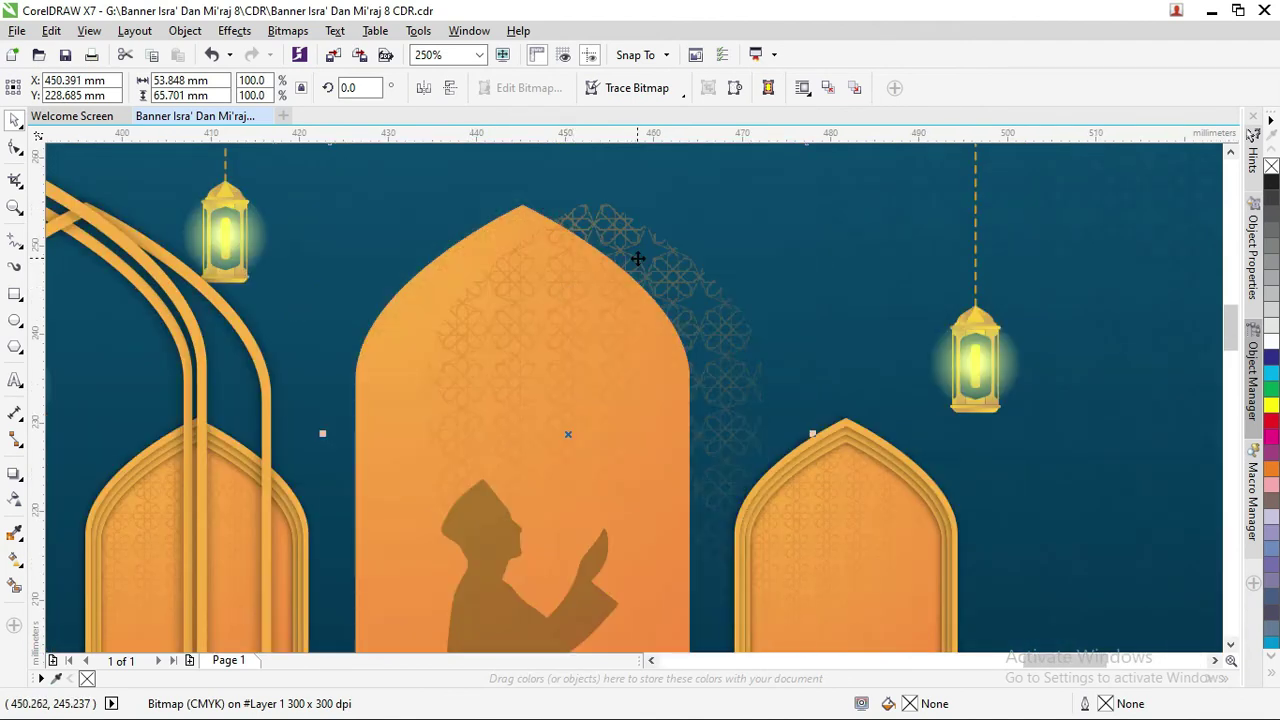
{"action": "scroll", "coordinate": [637, 258], "scroll_direction": "up", "scroll_amount": 3}
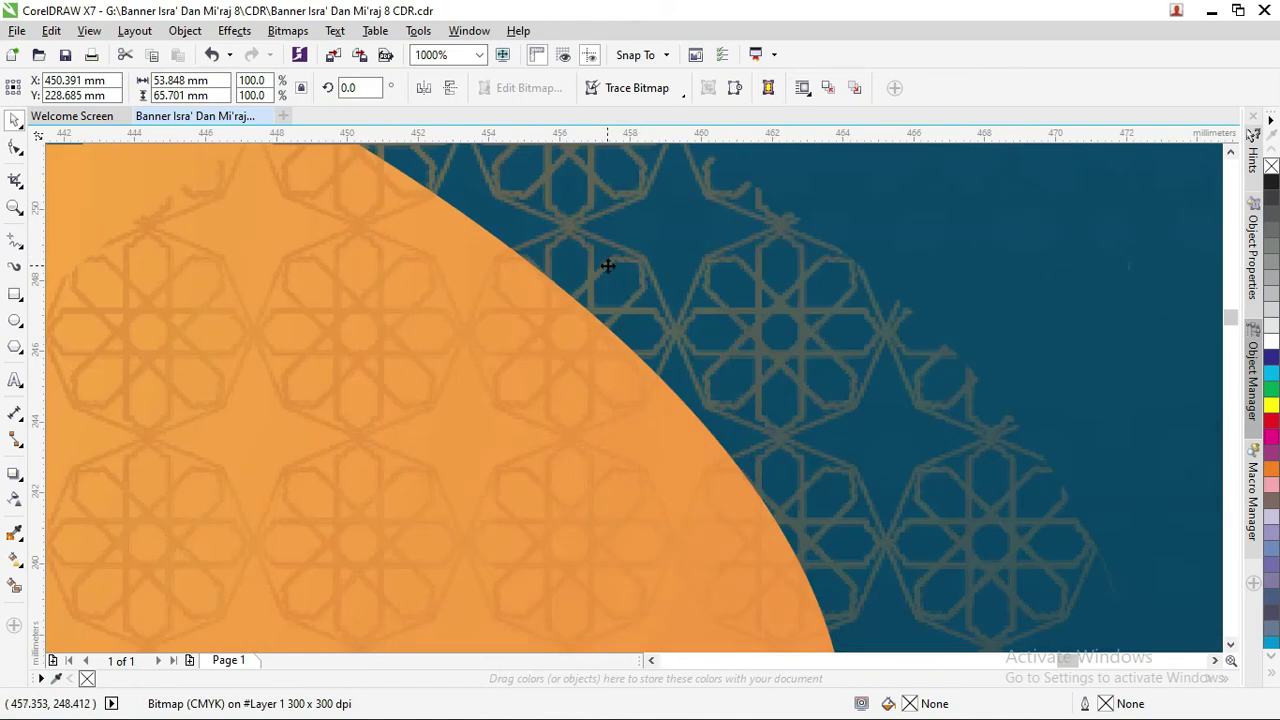
{"action": "scroll", "coordinate": [613, 265], "scroll_direction": "down", "scroll_amount": 2}
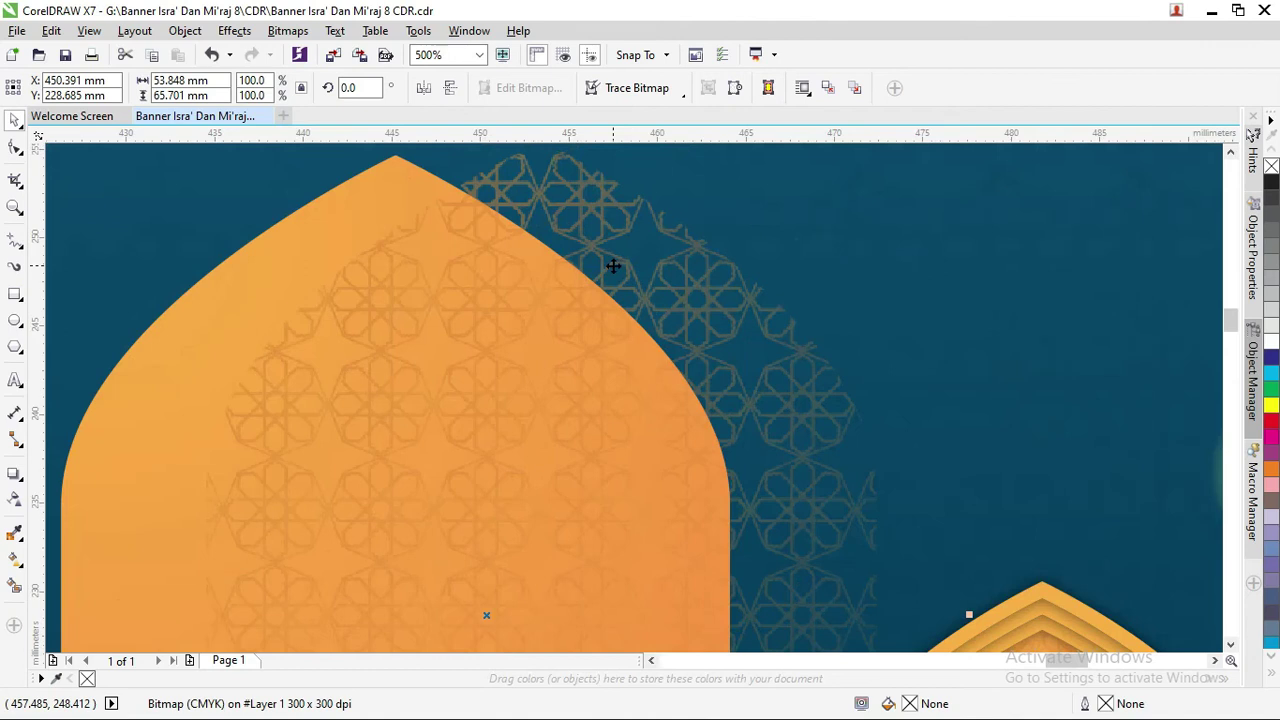
{"action": "scroll", "coordinate": [569, 268], "scroll_direction": "down", "scroll_amount": 3}
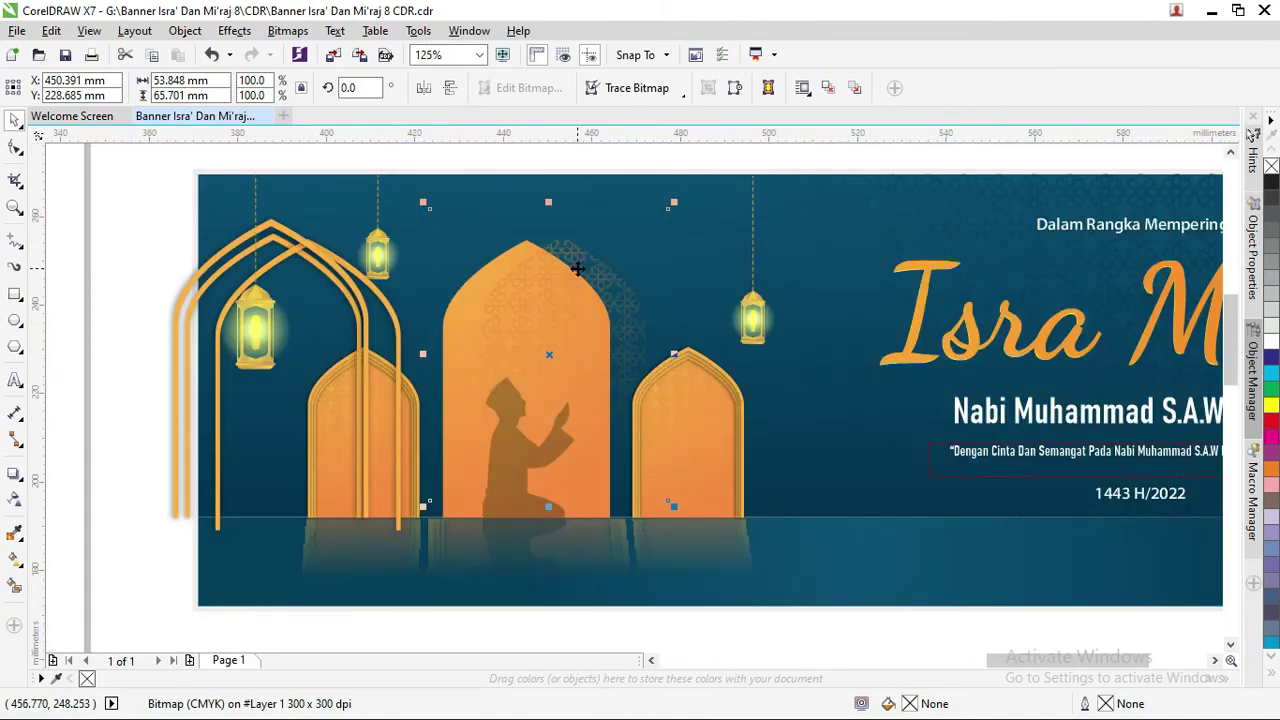
{"action": "scroll", "coordinate": [577, 269], "scroll_direction": "down", "scroll_amount": 1}
- Offset the dark geometric background pattern bitmap slightly beyond the upper right edges of the teal banner
{"action": "key", "text": "z"}
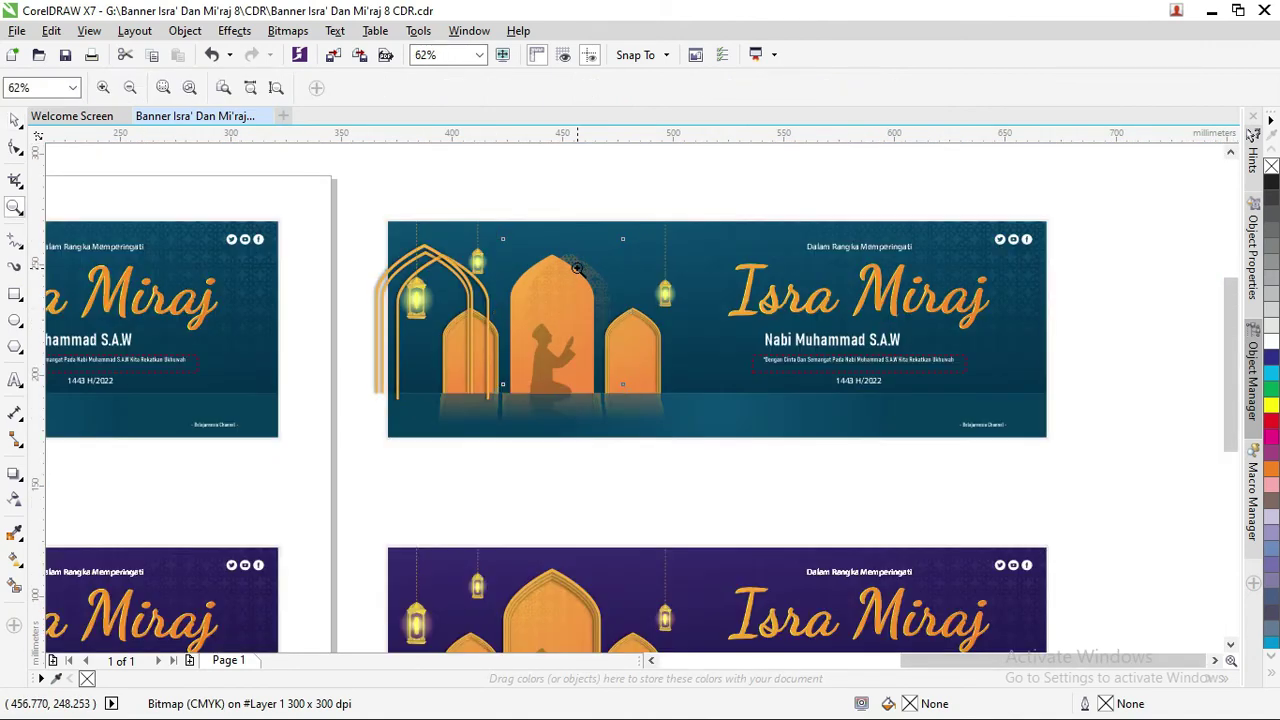
{"action": "left_click_drag", "start_coordinate": [388, 201], "coordinate": [1100, 371]}
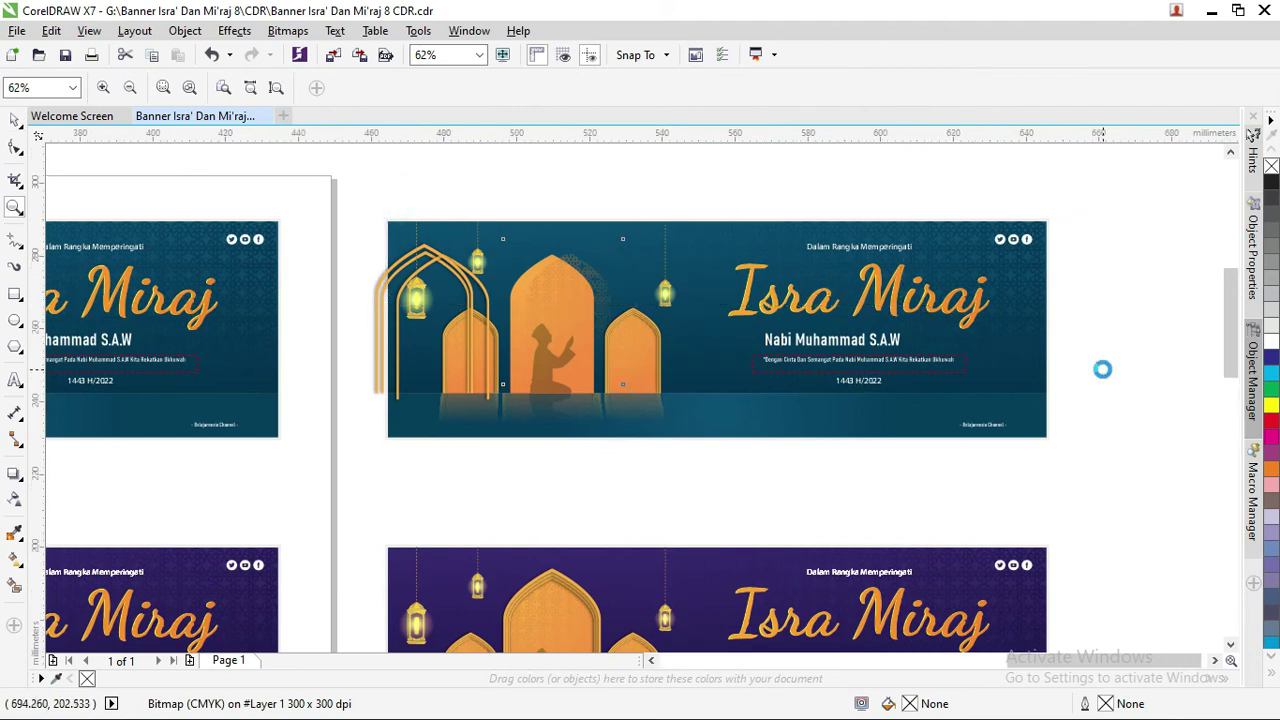
{"action": "left_click_drag", "start_coordinate": [717, 272], "coordinate": [1066, 370]}
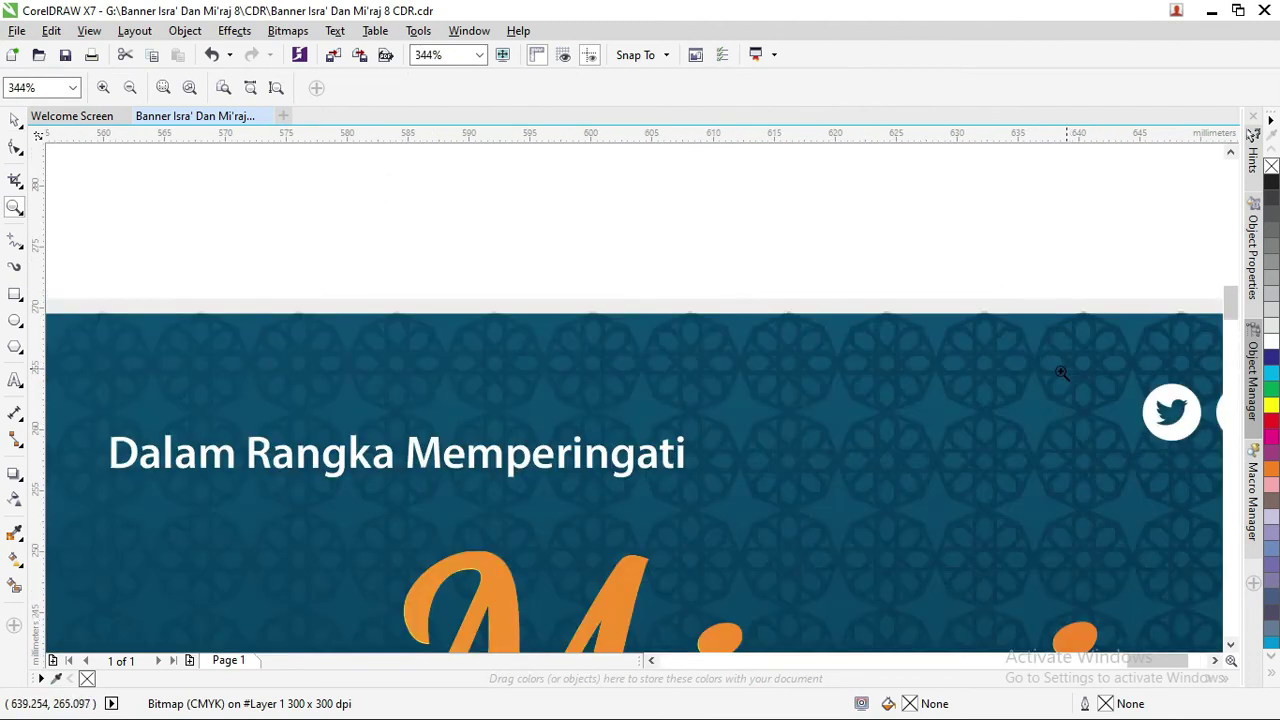
{"action": "left_click_drag", "start_coordinate": [540, 243], "coordinate": [1046, 463]}
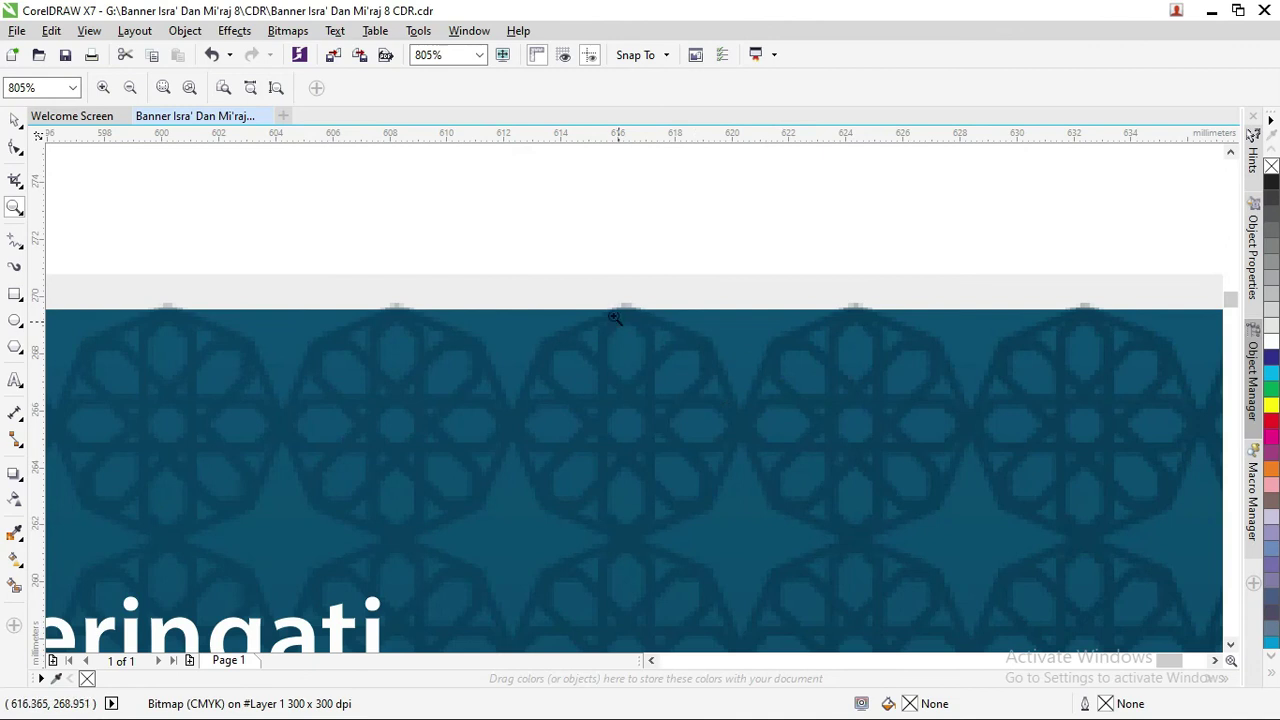
{"action": "left_click", "coordinate": [15, 119]}
{"action": "left_click", "coordinate": [409, 383]}
{"action": "left_click_drag", "start_coordinate": [409, 383], "coordinate": [425, 344]}
{"action": "scroll", "coordinate": [425, 344], "scroll_direction": "down", "scroll_amount": 6}
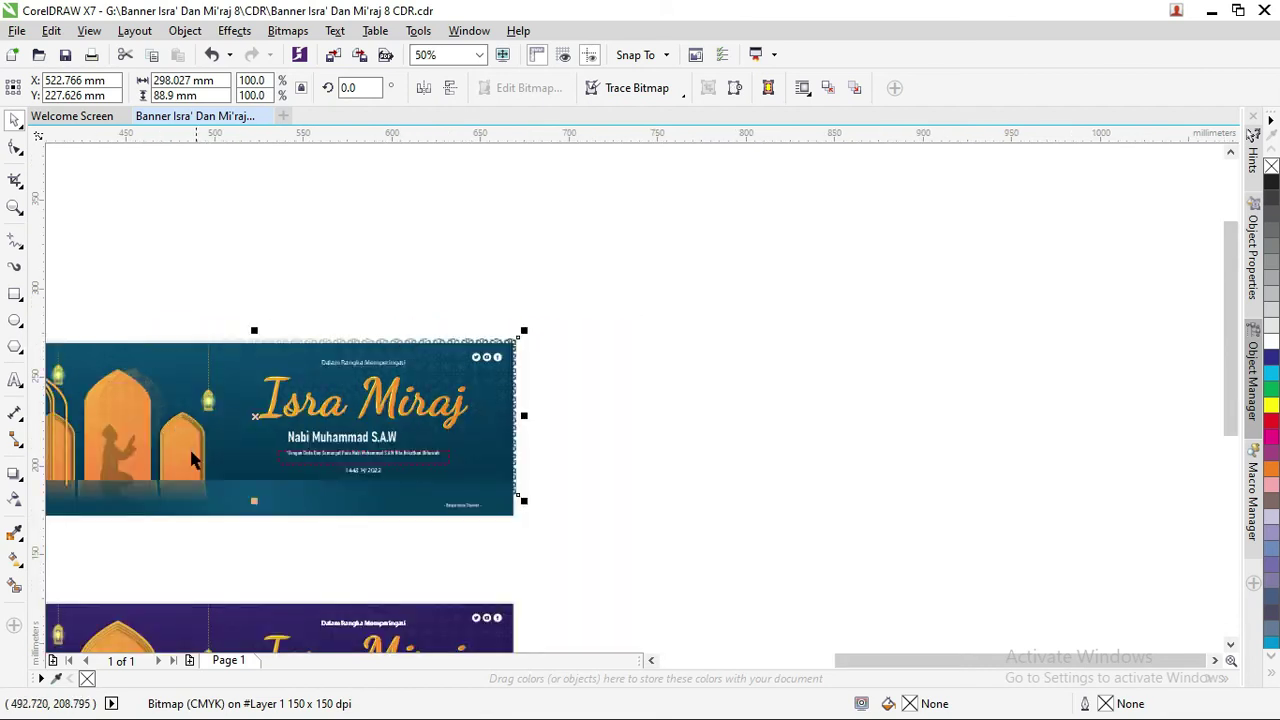
- Try moving the geometric background pattern bitmap above the upper edge of the purple banner with plain orange arches
{"action": "left_click", "coordinate": [124, 450]}
{"action": "scroll", "coordinate": [110, 458], "scroll_direction": "up", "scroll_amount": 3}
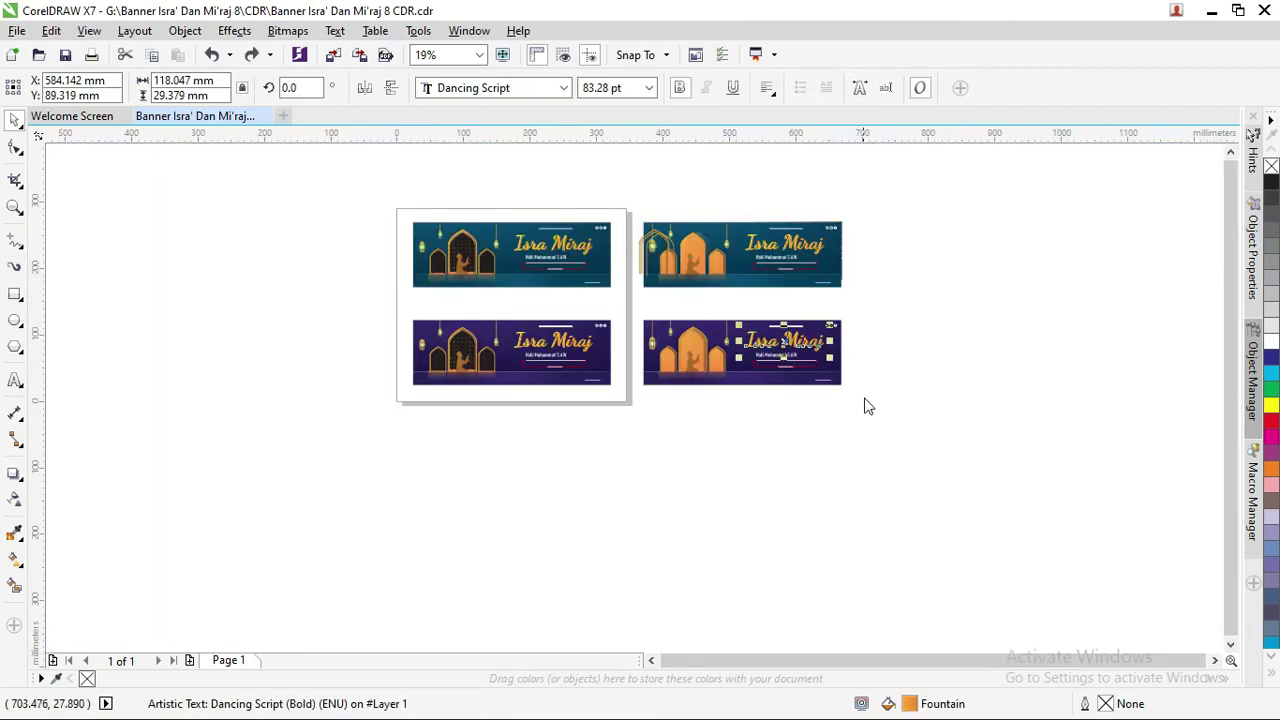
{"action": "key", "text": "z"}
{"action": "left_click_drag", "start_coordinate": [651, 223], "coordinate": [871, 403]}
{"action": "left_click", "coordinate": [832, 440]}
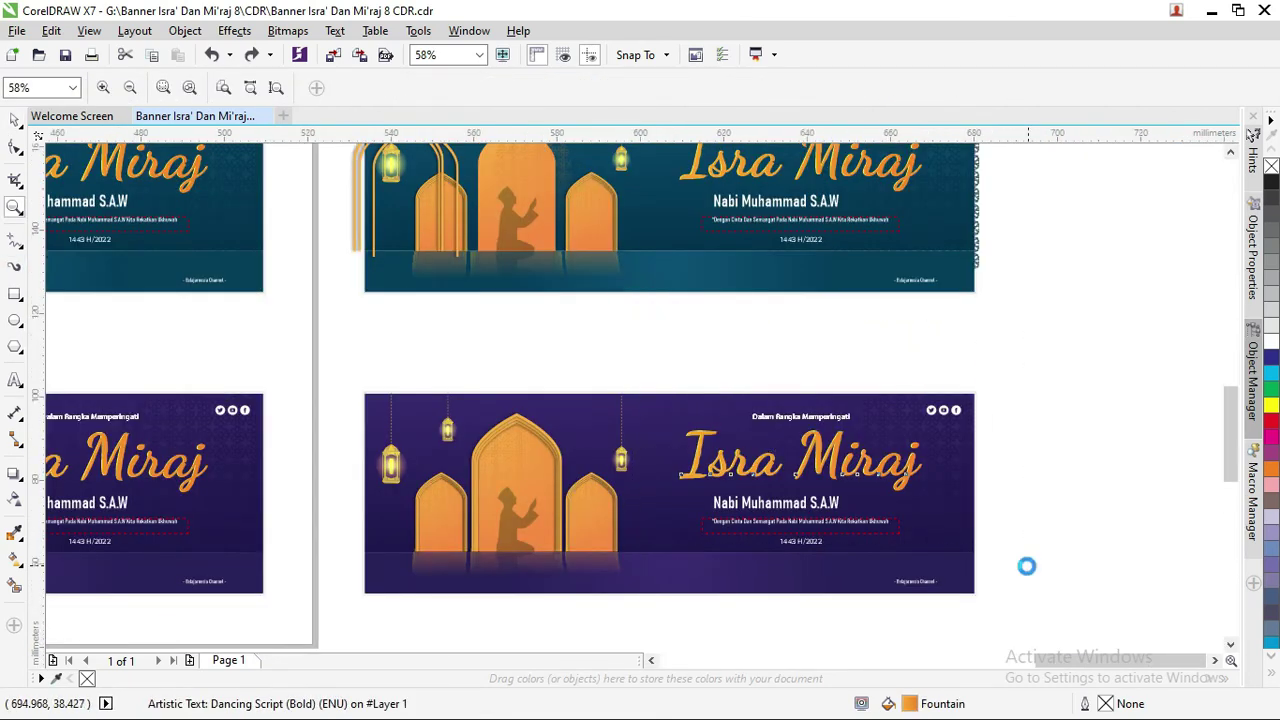
{"action": "left_click", "coordinate": [15, 120]}
{"action": "left_click", "coordinate": [249, 209]}
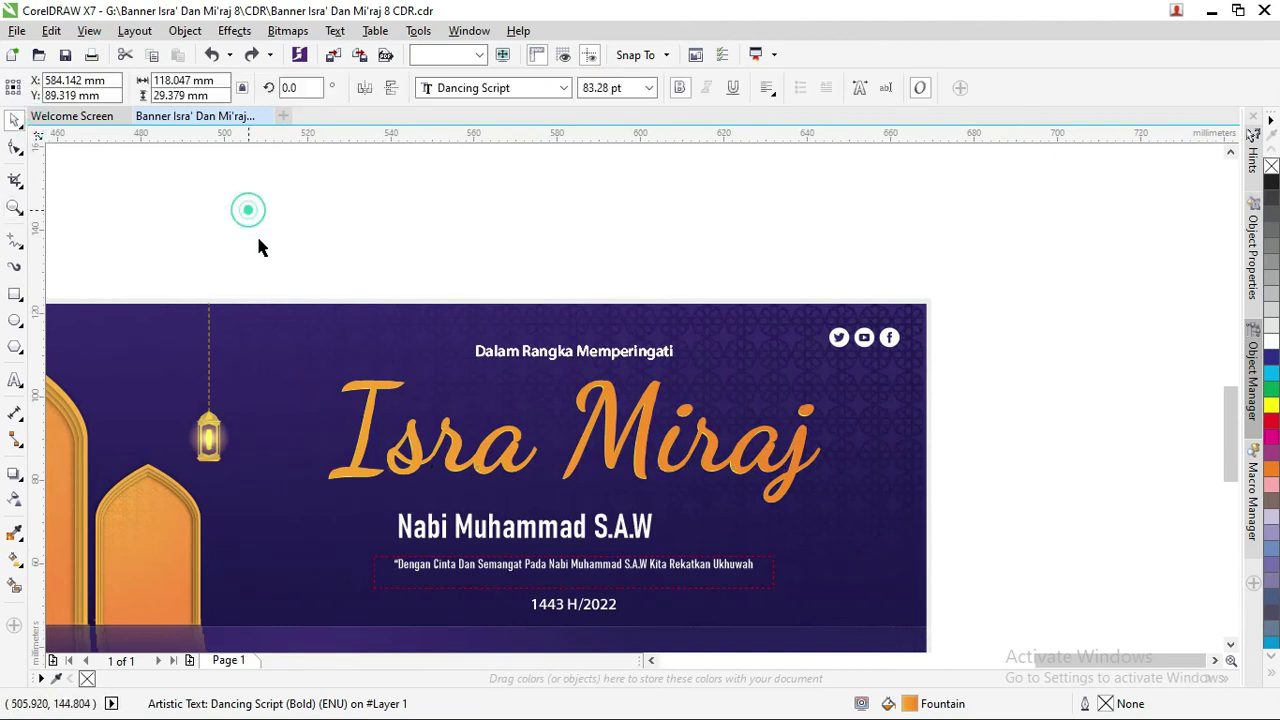
{"action": "left_click_drag", "start_coordinate": [411, 449], "coordinate": [411, 413]}
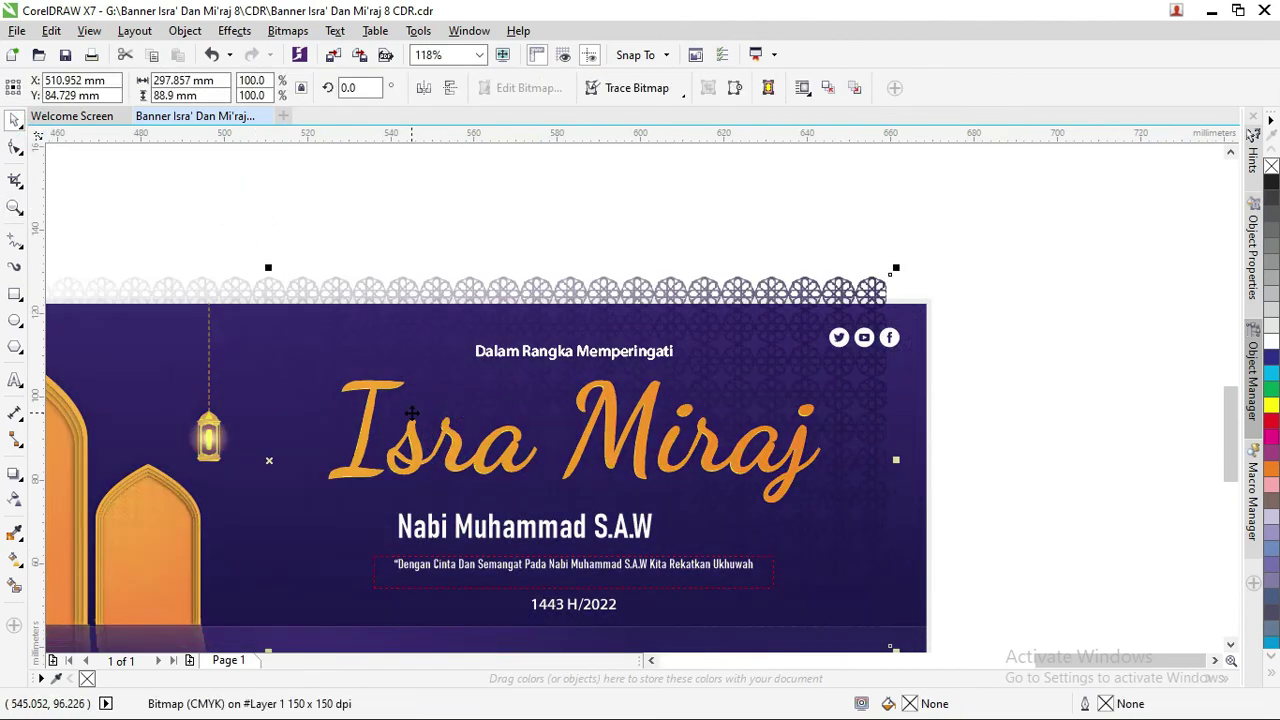
- Open the "Isra Miraj" title of the purple banner for text editing and highlight its letters after the initial "I"
{"action": "double_click", "coordinate": [452, 447]}
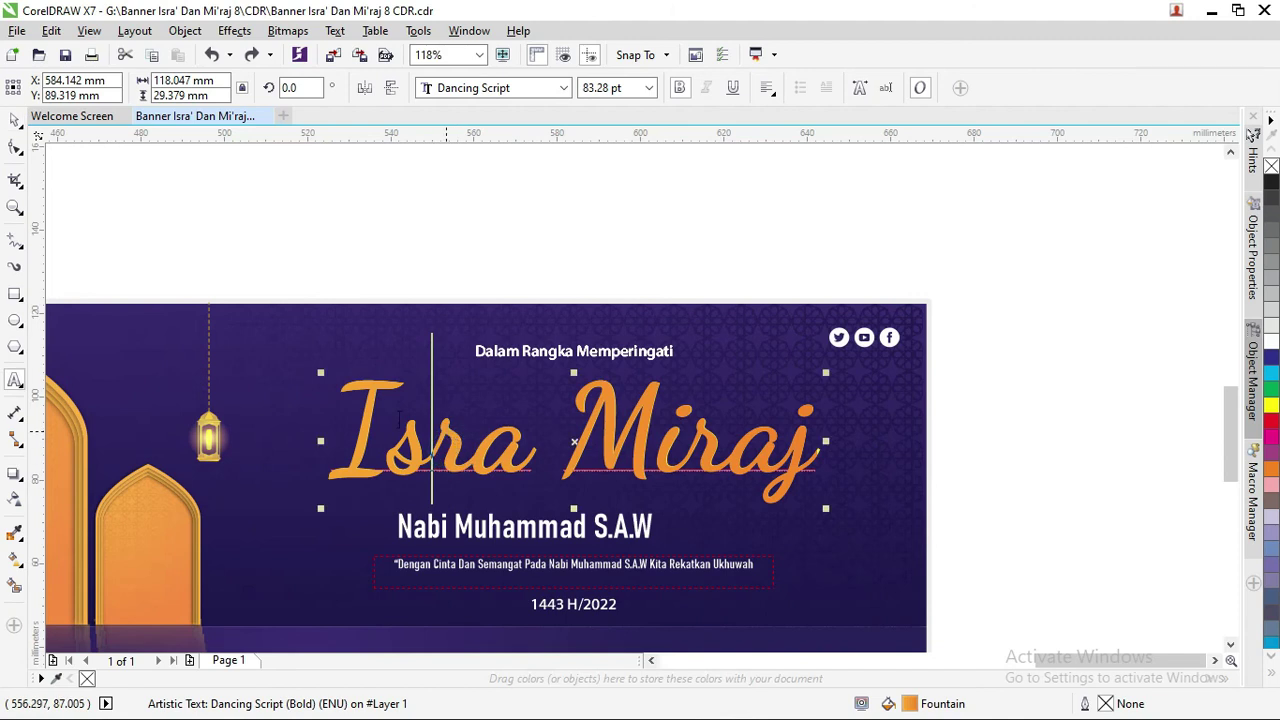
{"action": "key", "text": "Left"}
{"action": "key", "text": "shift+End"}
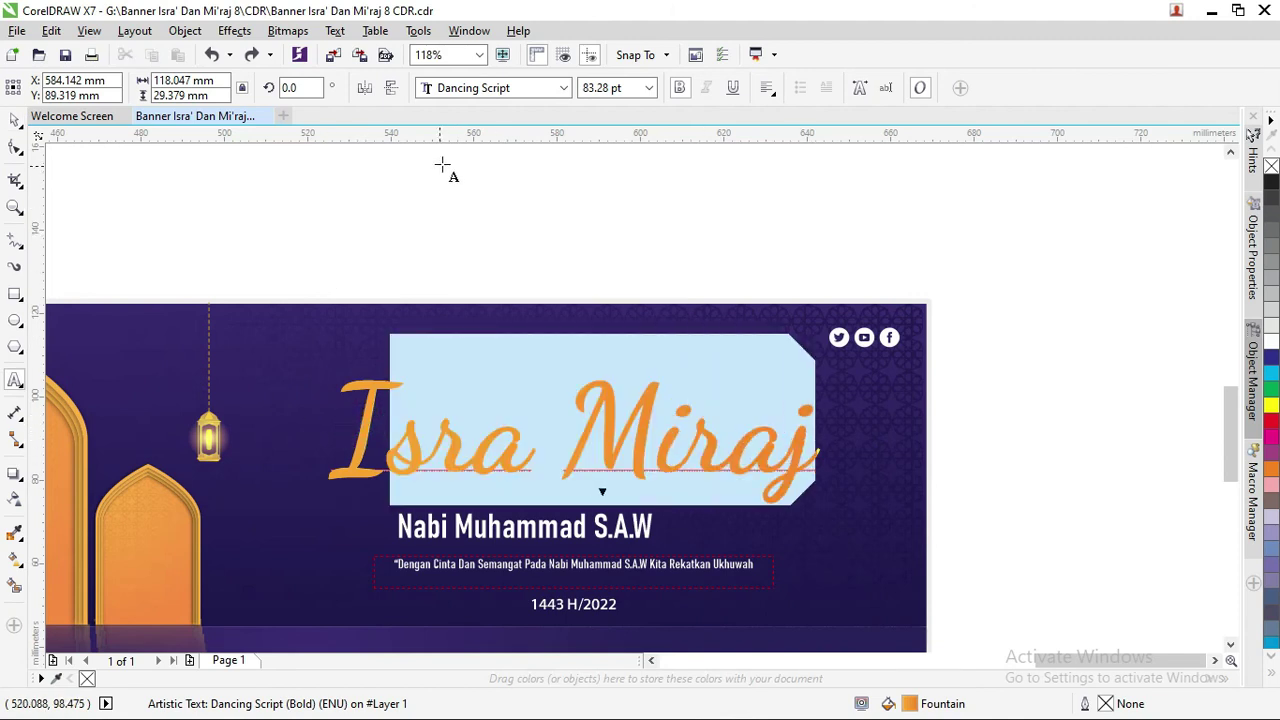
{"action": "key", "text": "Escape"}
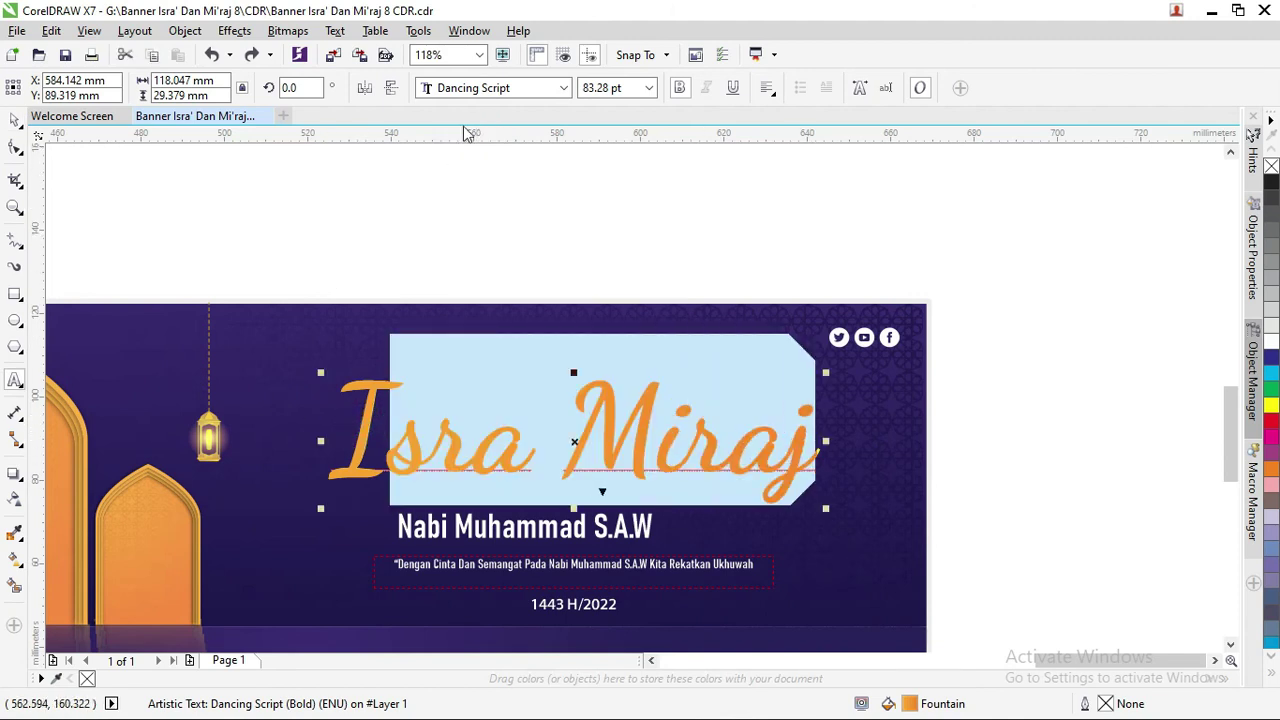
- Select the middle arch of the purple banner with black latticed arches and examine its lattice pattern up close
{"action": "scroll", "coordinate": [563, 258], "scroll_direction": "down", "scroll_amount": 3}
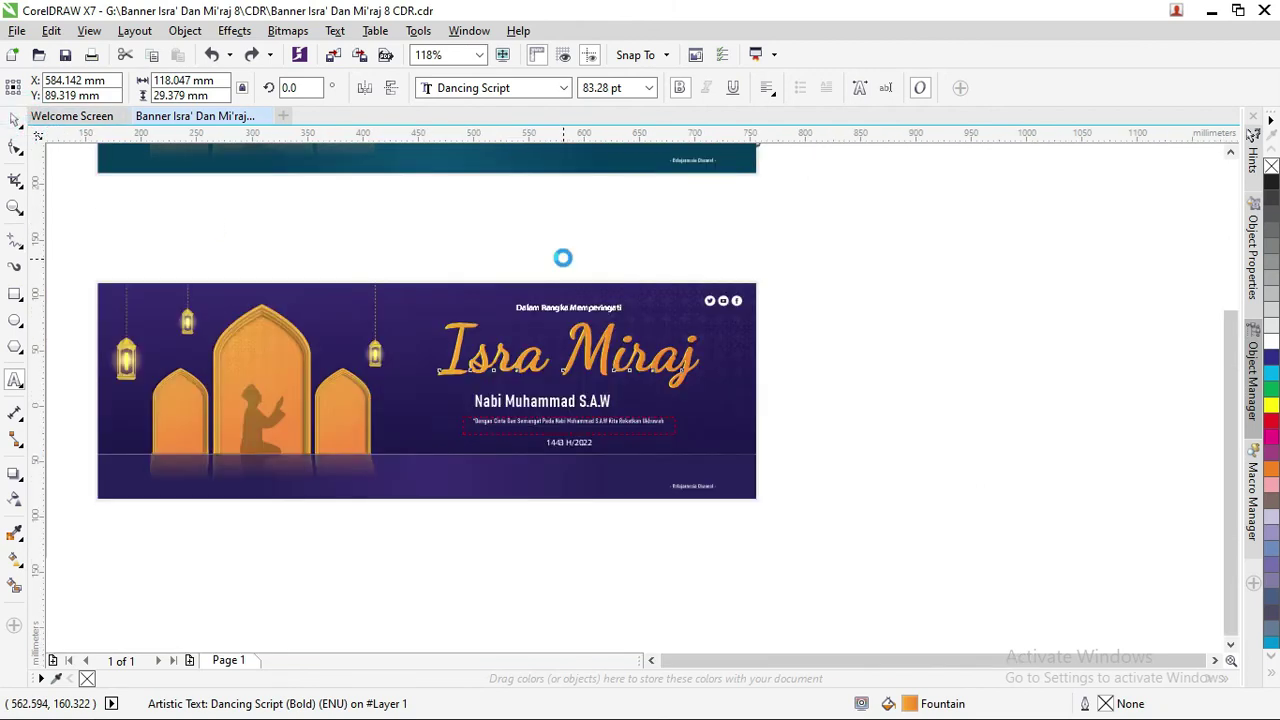
{"action": "scroll", "coordinate": [504, 294], "scroll_direction": "down", "scroll_amount": 2}
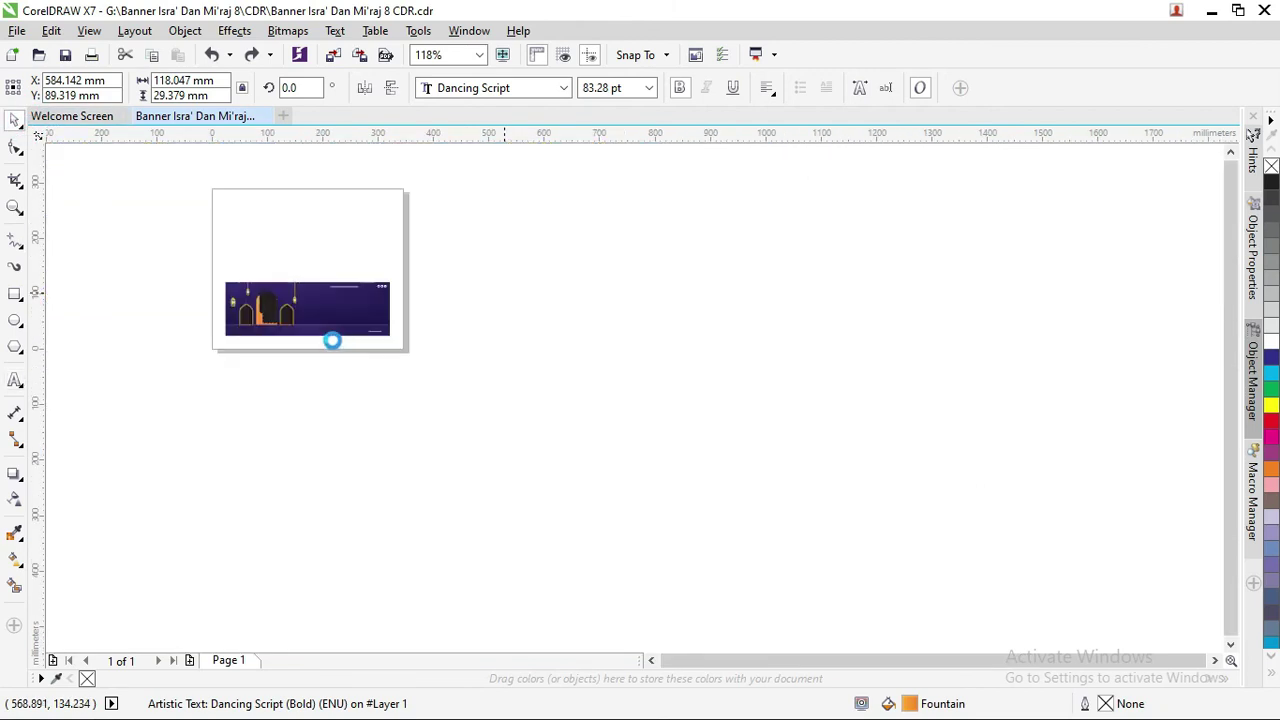
{"action": "key", "text": "z"}
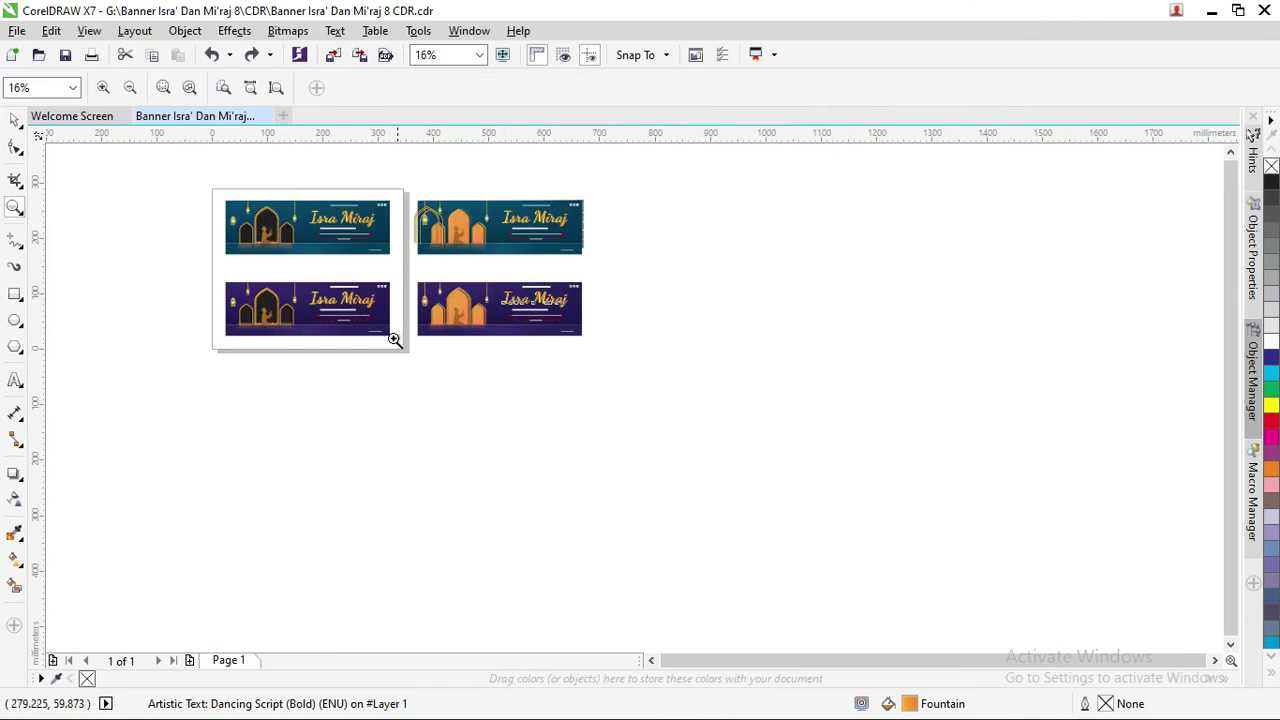
{"action": "left_click_drag", "start_coordinate": [165, 266], "coordinate": [352, 338]}
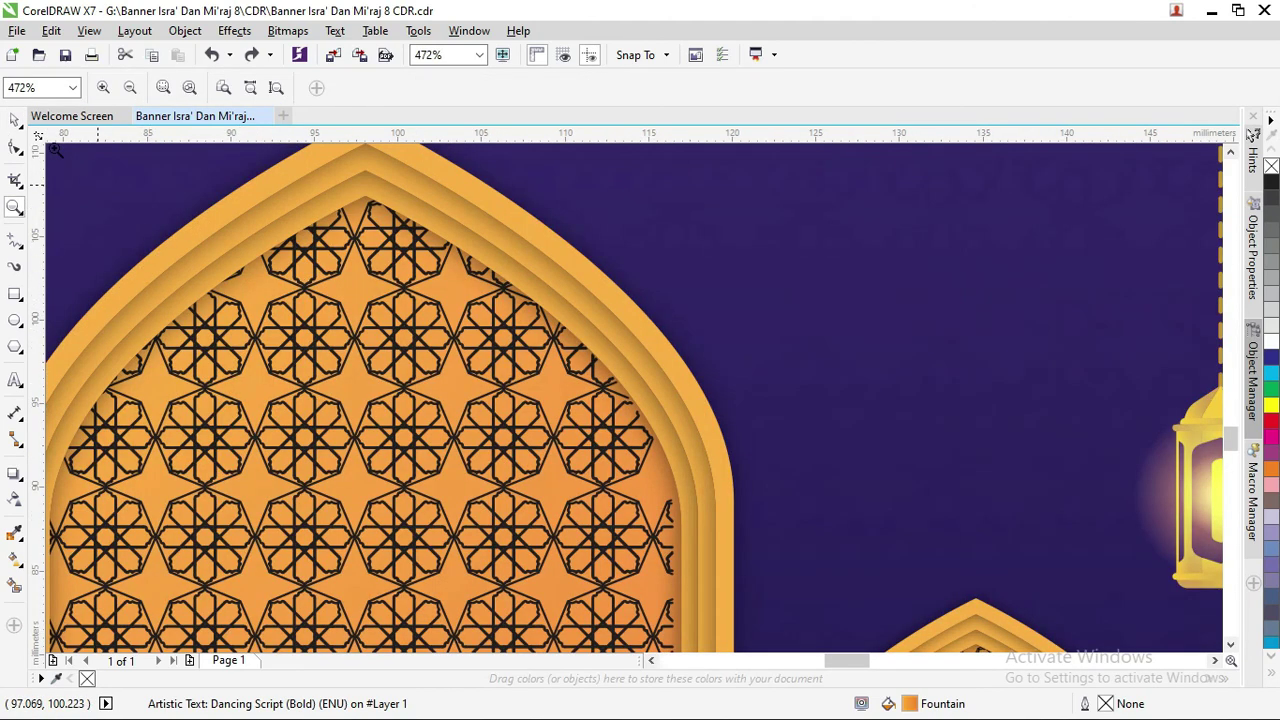
{"action": "left_click", "coordinate": [15, 119]}
{"action": "left_click", "coordinate": [360, 320]}
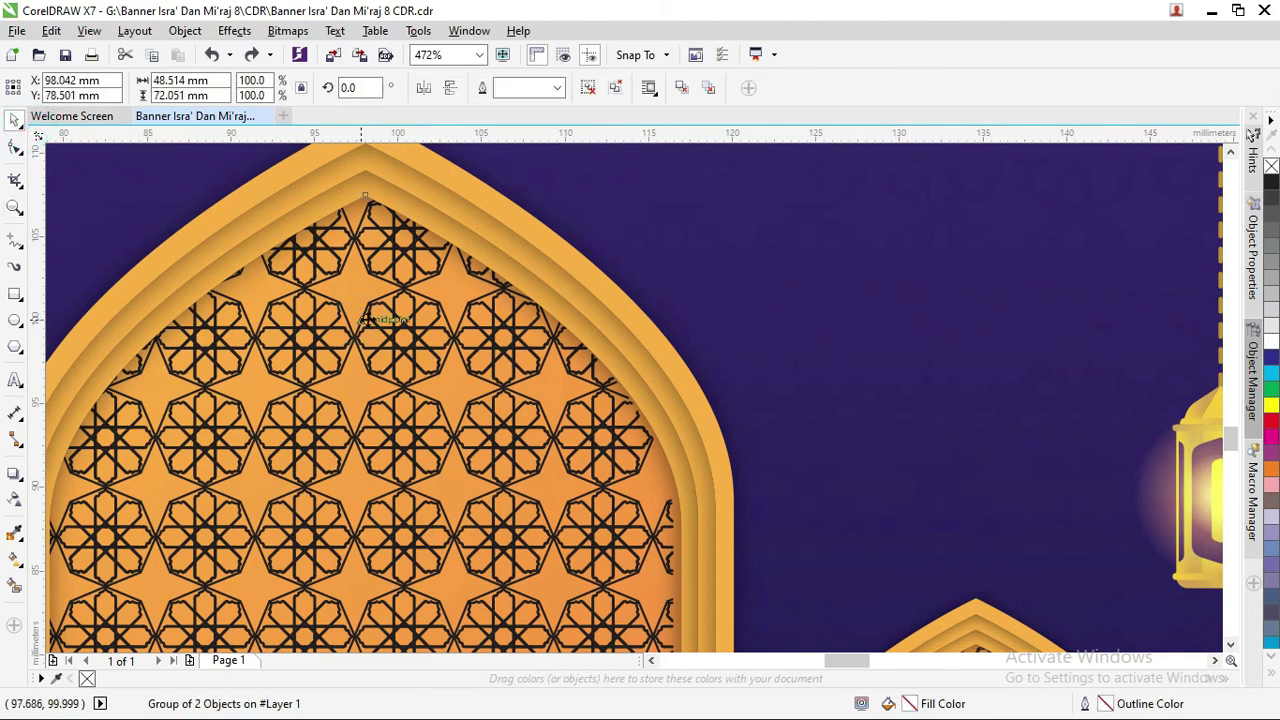
{"action": "scroll", "coordinate": [398, 315], "scroll_direction": "down", "scroll_amount": 2}
{"action": "scroll", "coordinate": [398, 315], "scroll_direction": "down", "scroll_amount": 2}
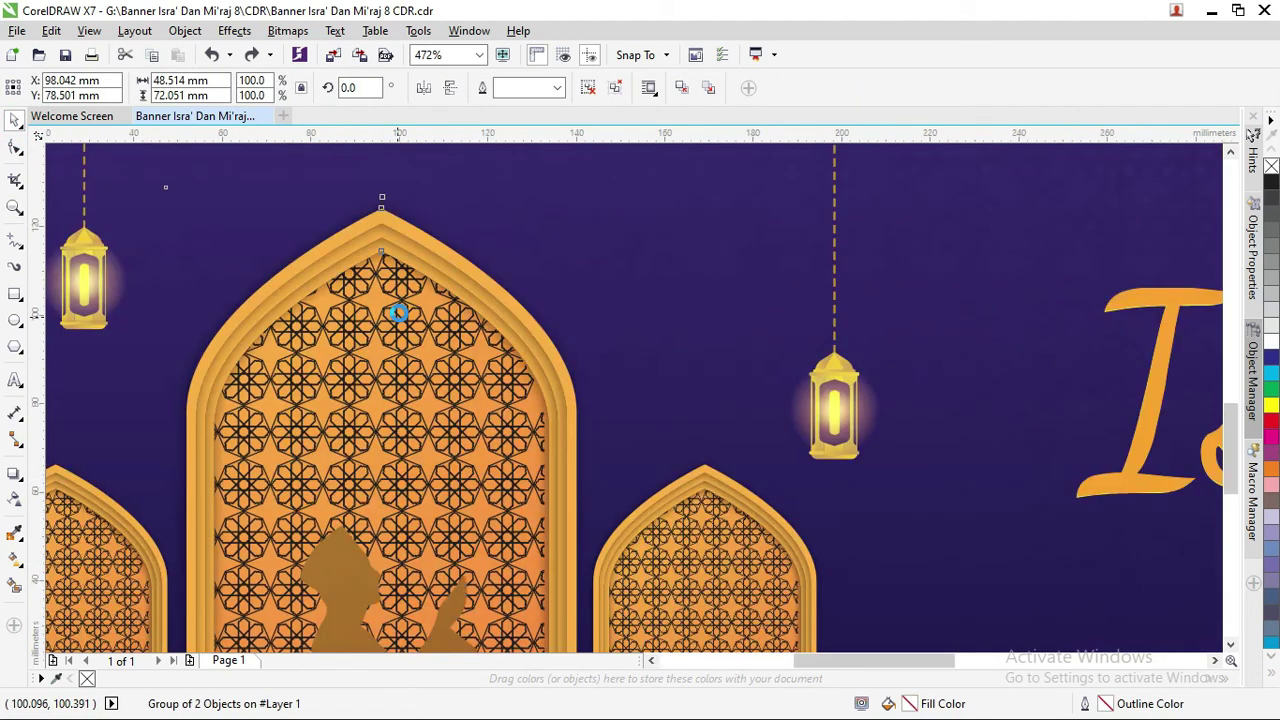
{"action": "scroll", "coordinate": [398, 315], "scroll_direction": "up", "scroll_amount": 2}
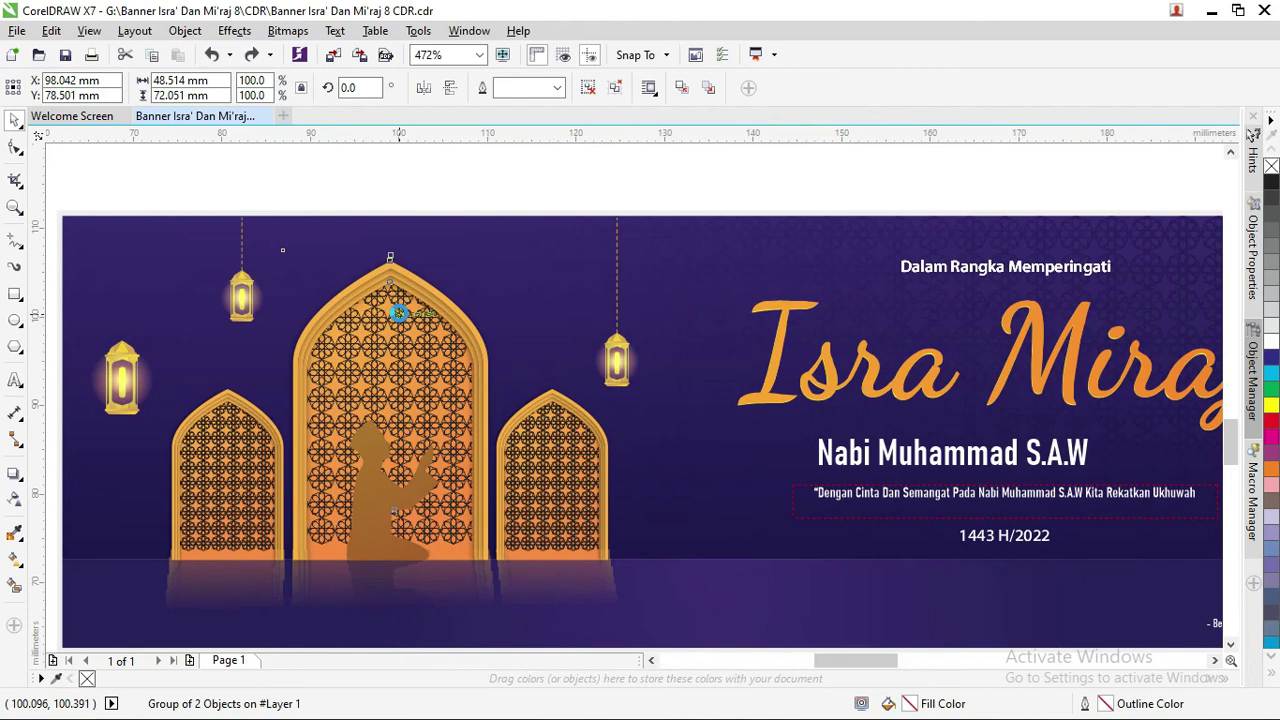
{"action": "scroll", "coordinate": [398, 314], "scroll_direction": "up", "scroll_amount": 4}
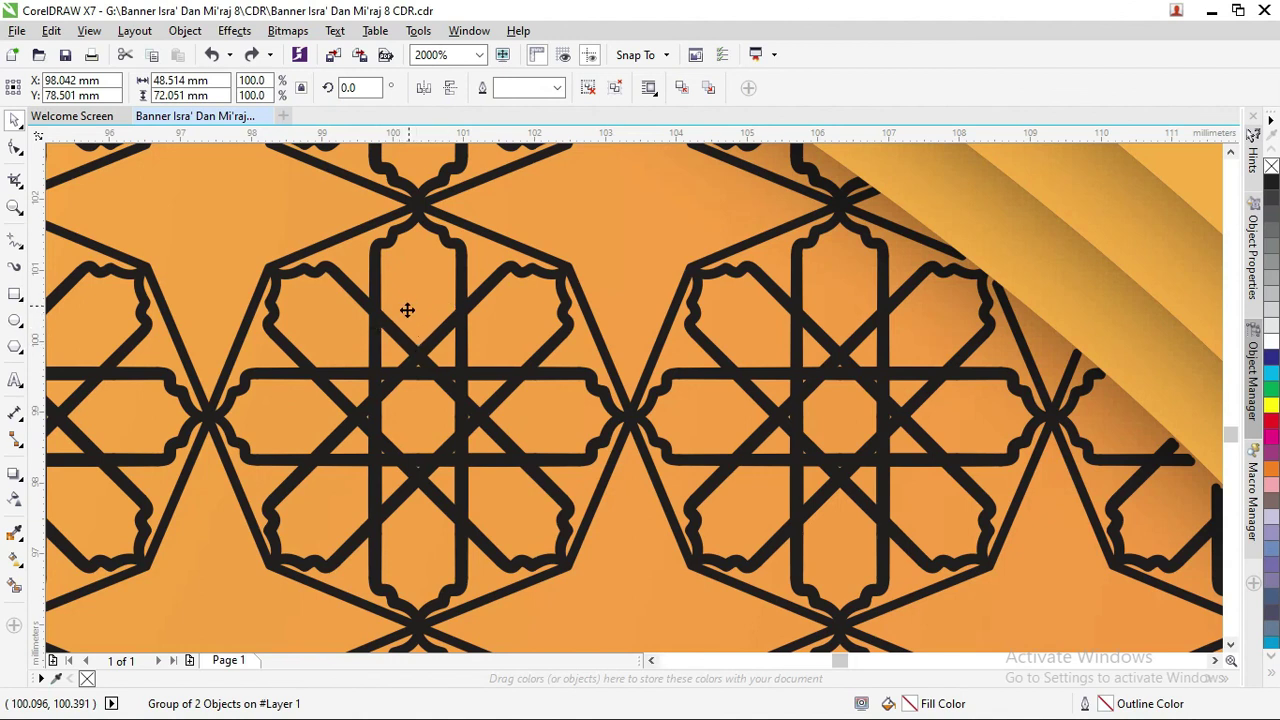
{"action": "left_click", "coordinate": [365, 304]}
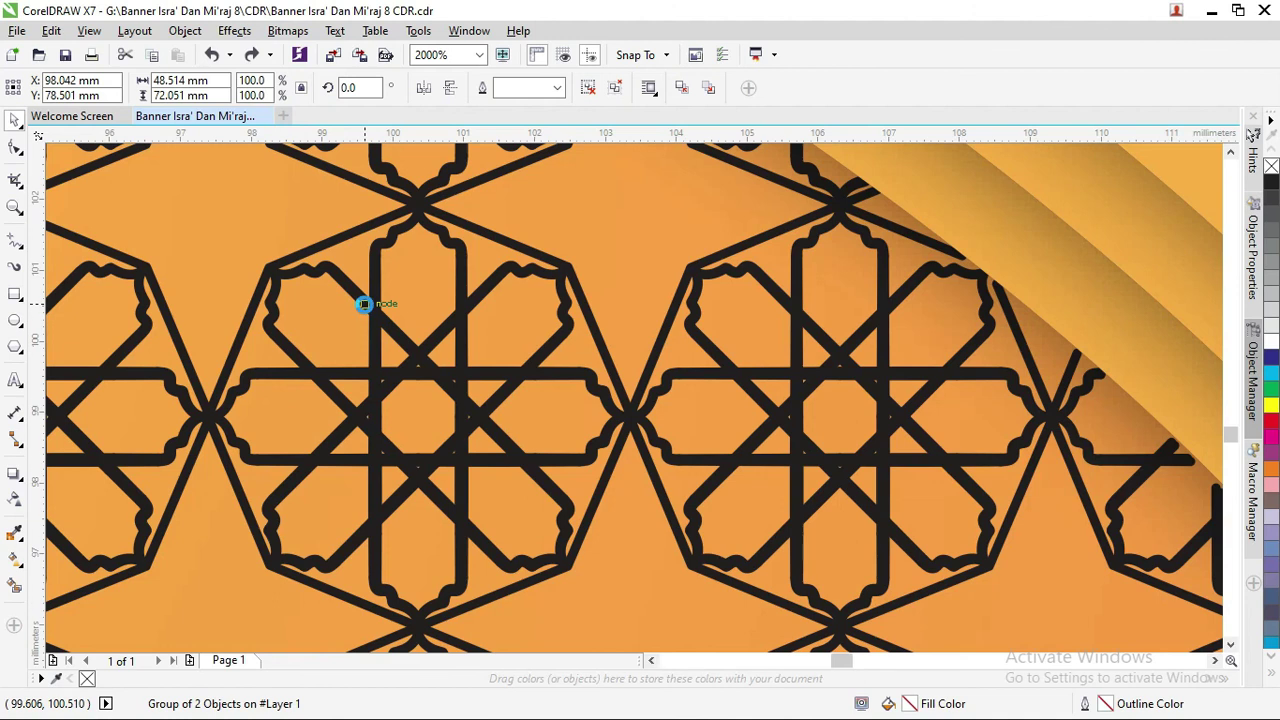
- Zoom out from the middle arch's lattice close-up to view the whole purple banner with black latticed arches on its page
{"action": "scroll", "coordinate": [365, 304], "scroll_direction": "down", "scroll_amount": 6}
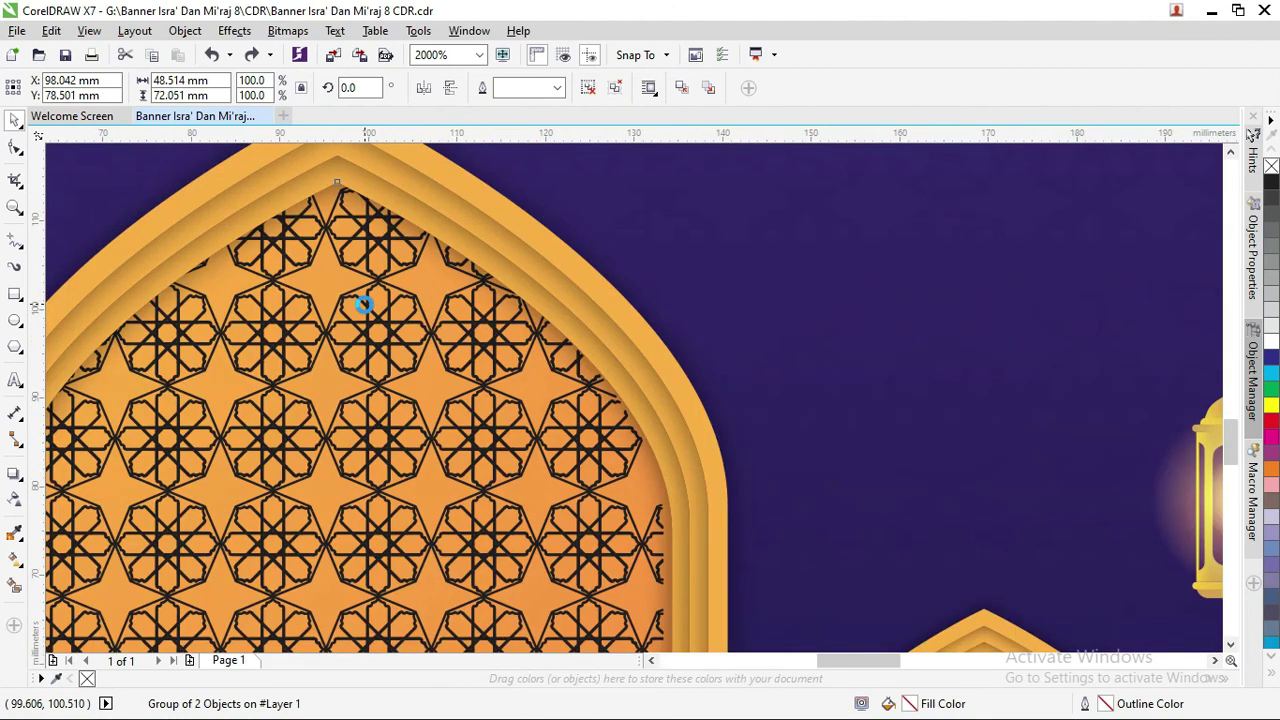
{"action": "scroll", "coordinate": [365, 304], "scroll_direction": "down", "scroll_amount": 3}
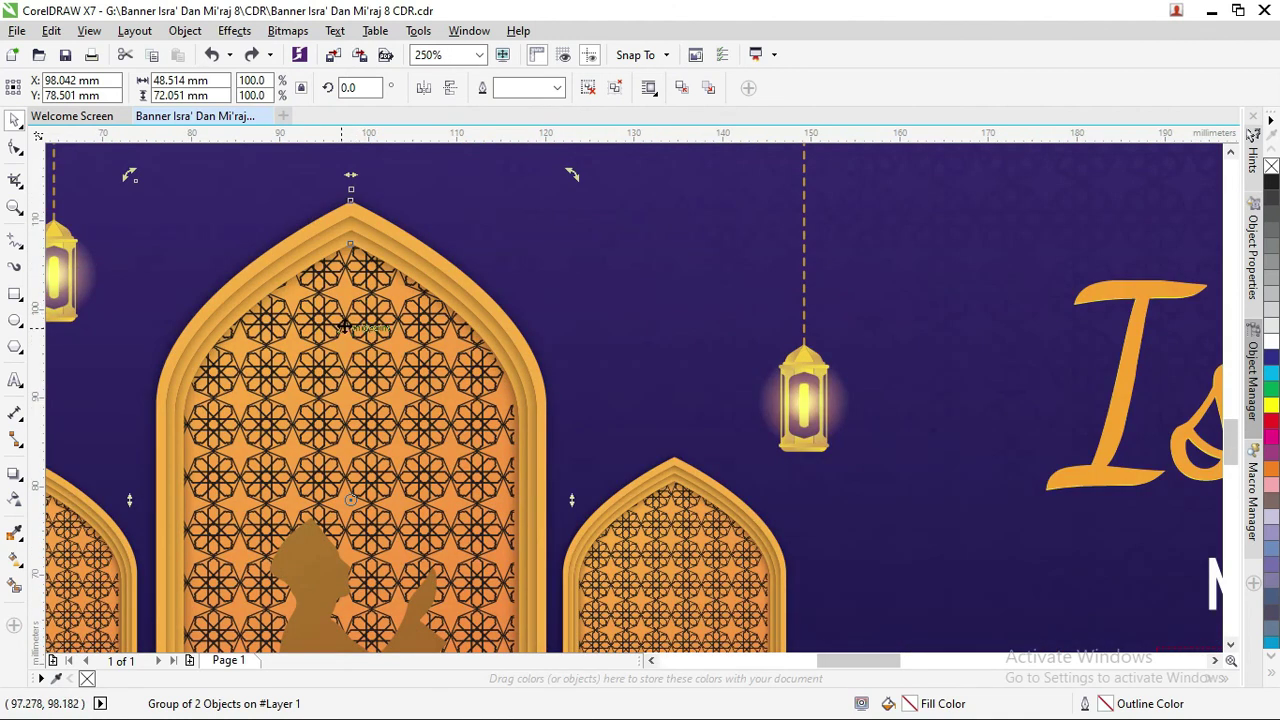
{"action": "left_click", "coordinate": [346, 324]}
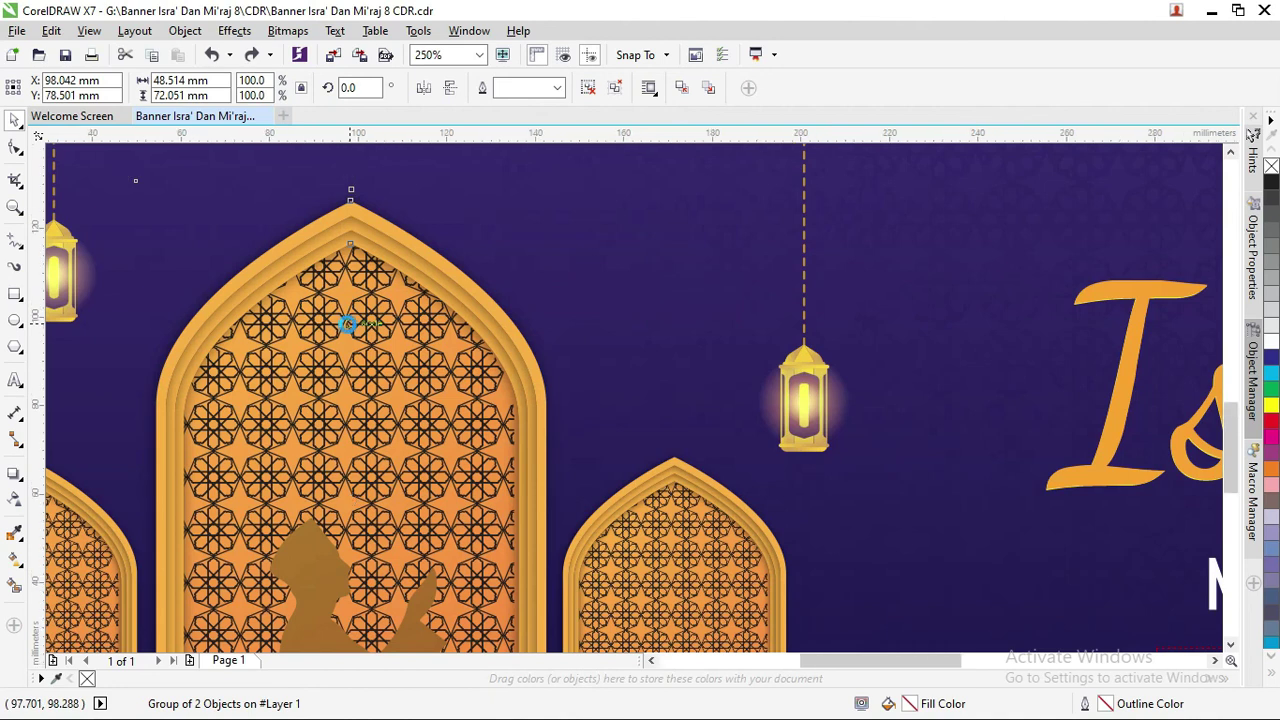
{"action": "scroll", "coordinate": [346, 324], "scroll_direction": "down", "scroll_amount": 1}
{"action": "left_click", "coordinate": [346, 324]}
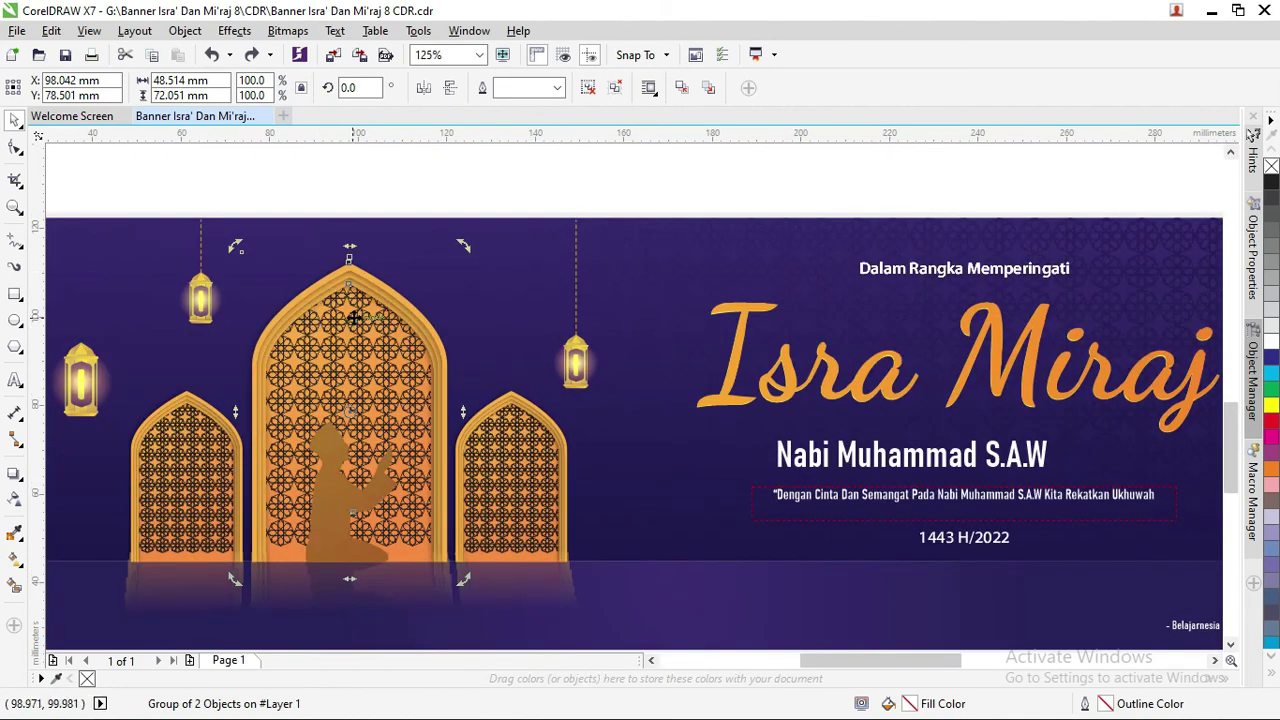
{"action": "left_click", "coordinate": [342, 303]}
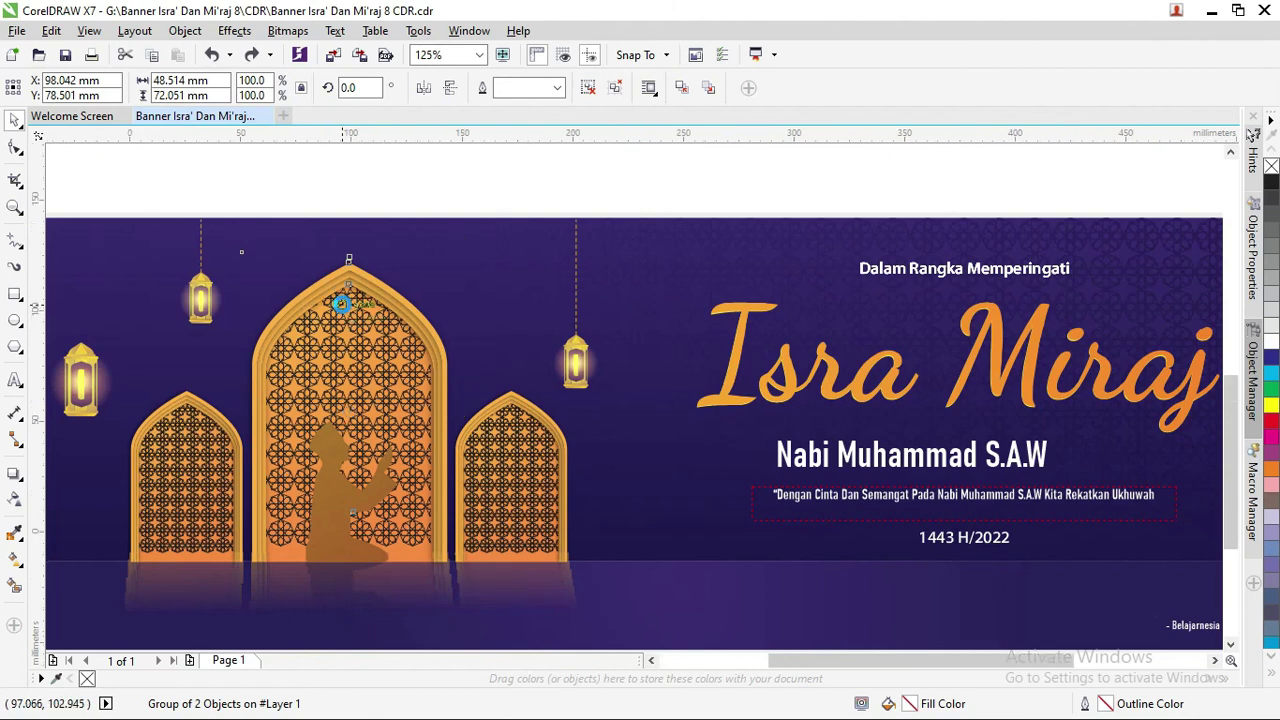
{"action": "scroll", "coordinate": [342, 303], "scroll_direction": "down", "scroll_amount": 1}
{"action": "scroll", "coordinate": [360, 312], "scroll_direction": "down", "scroll_amount": 1}
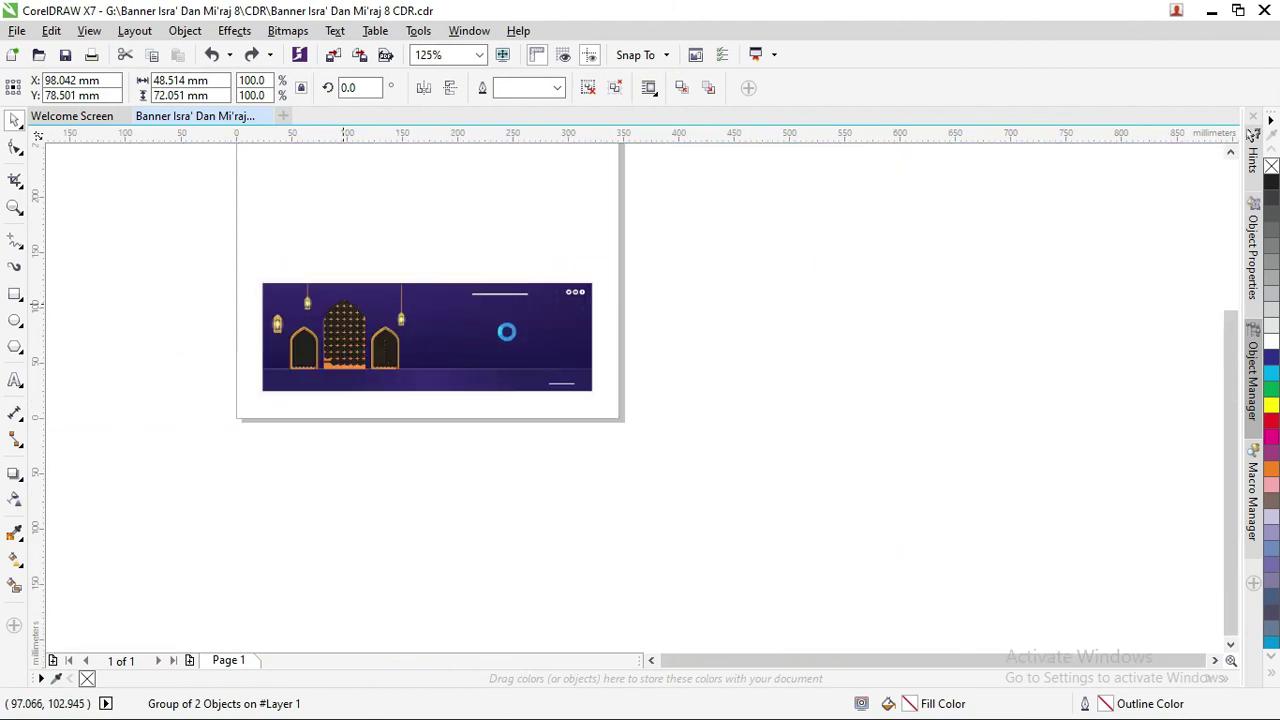
{"action": "scroll", "coordinate": [800, 316], "scroll_direction": "down", "scroll_amount": 1}
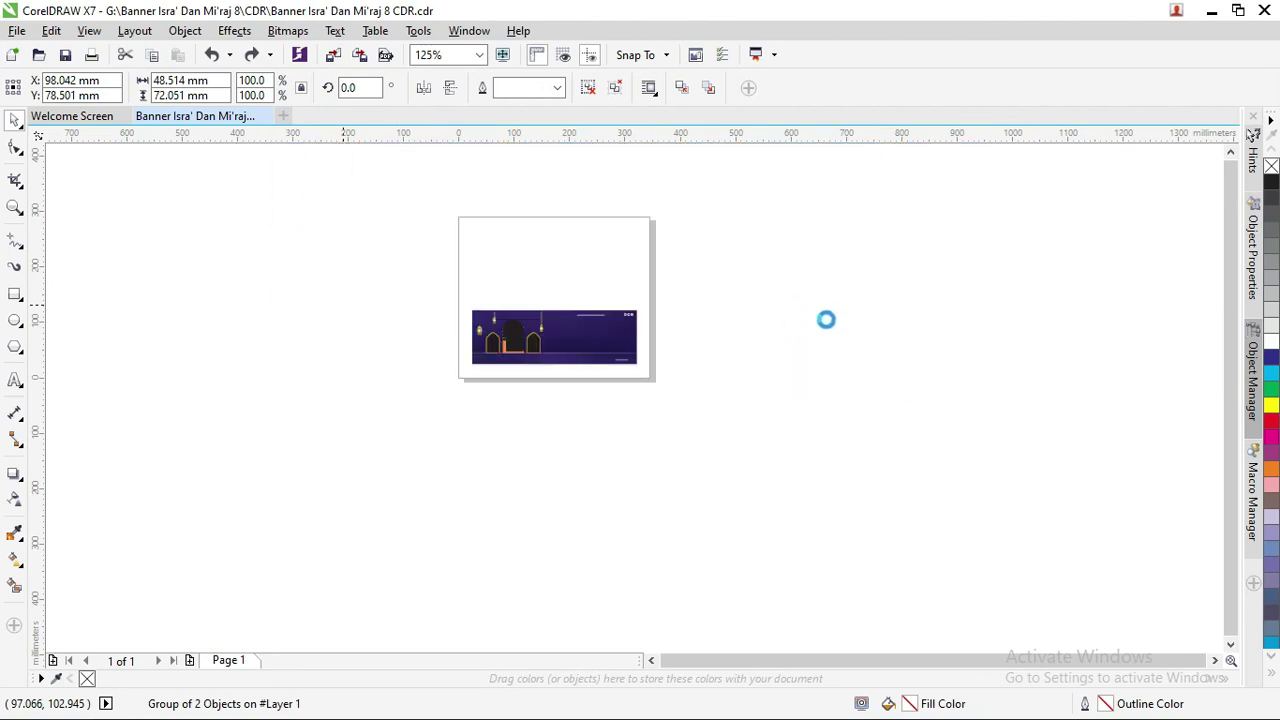